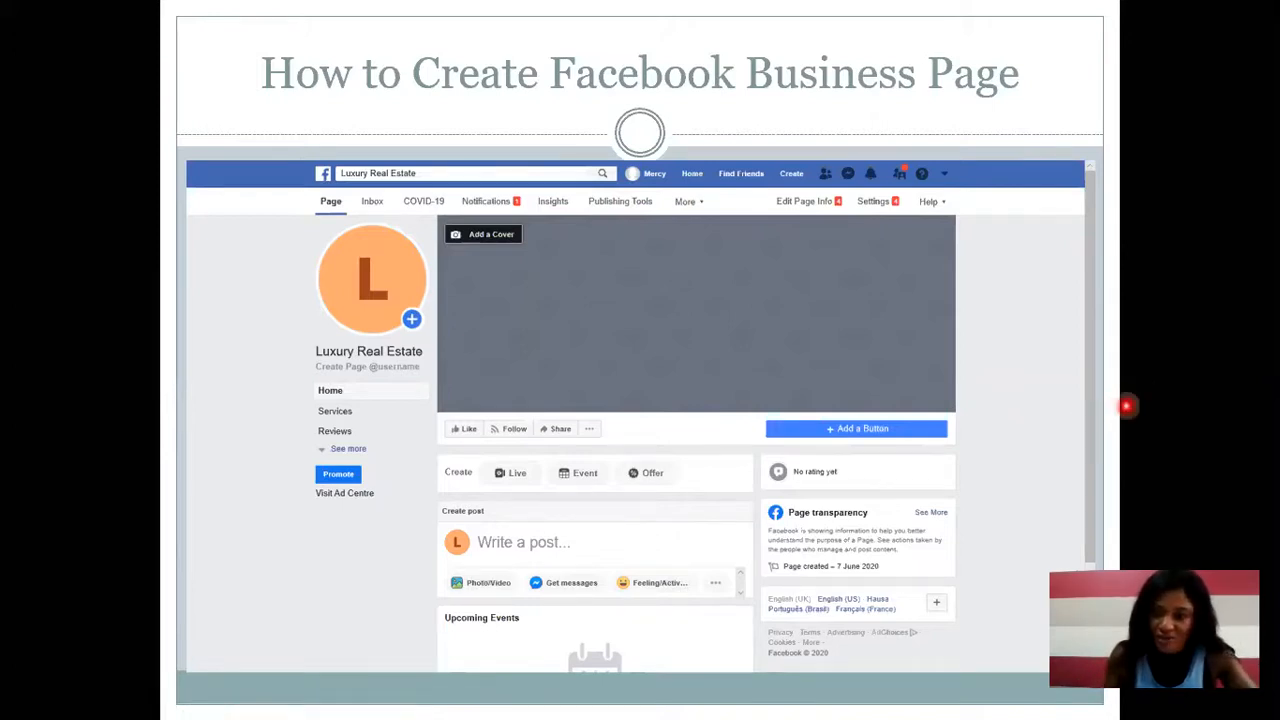
Advance through the remaining presentation slides and end the slideshow.
key("alt+Tab")
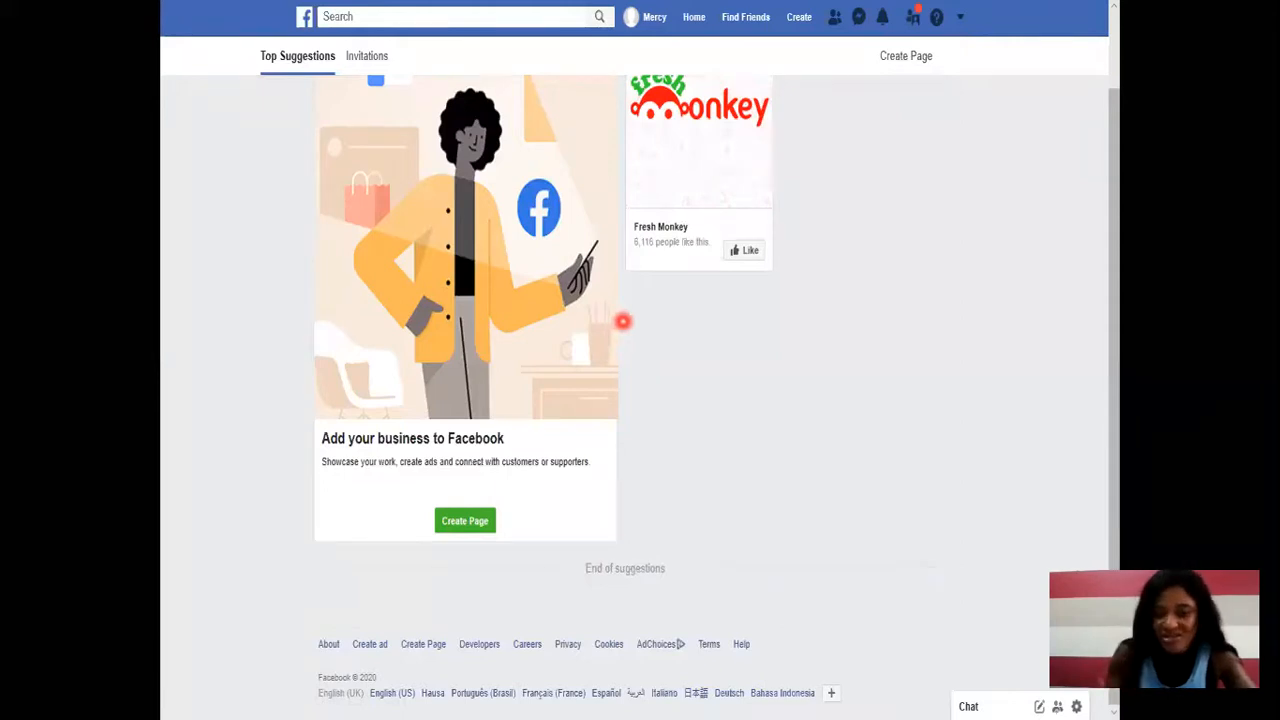
left_click(820, 325)
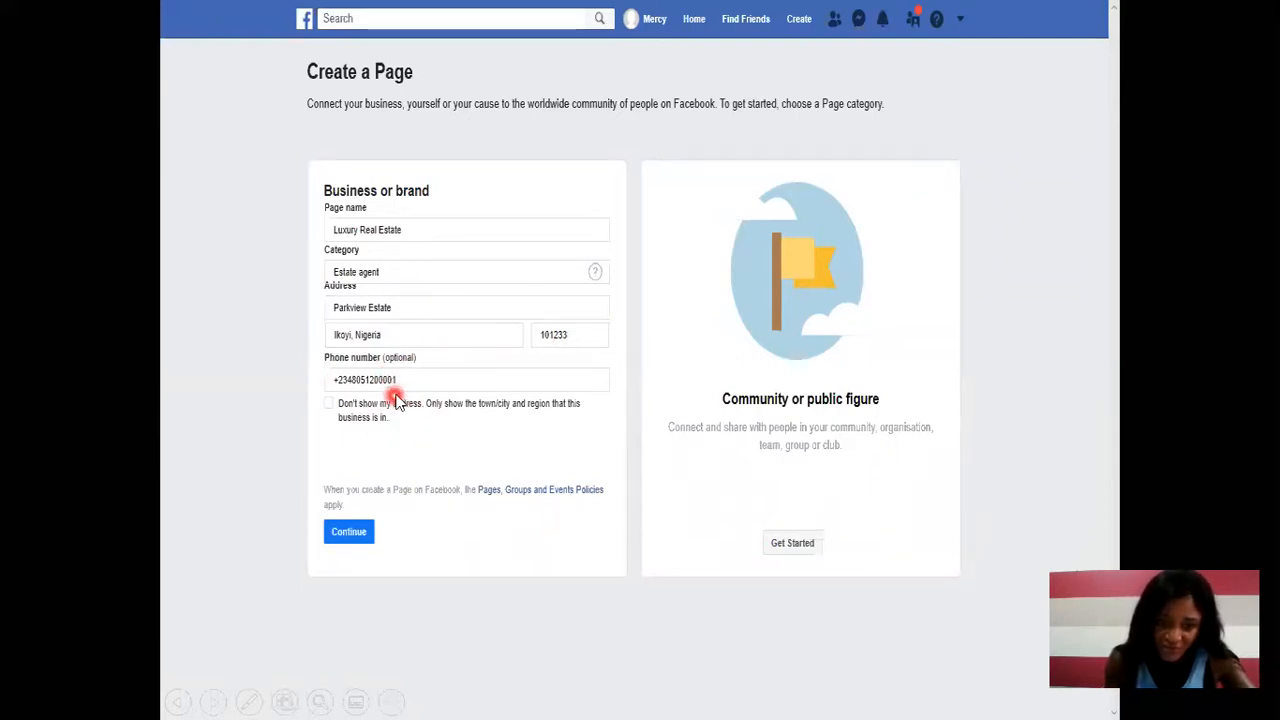
left_click(352, 533)
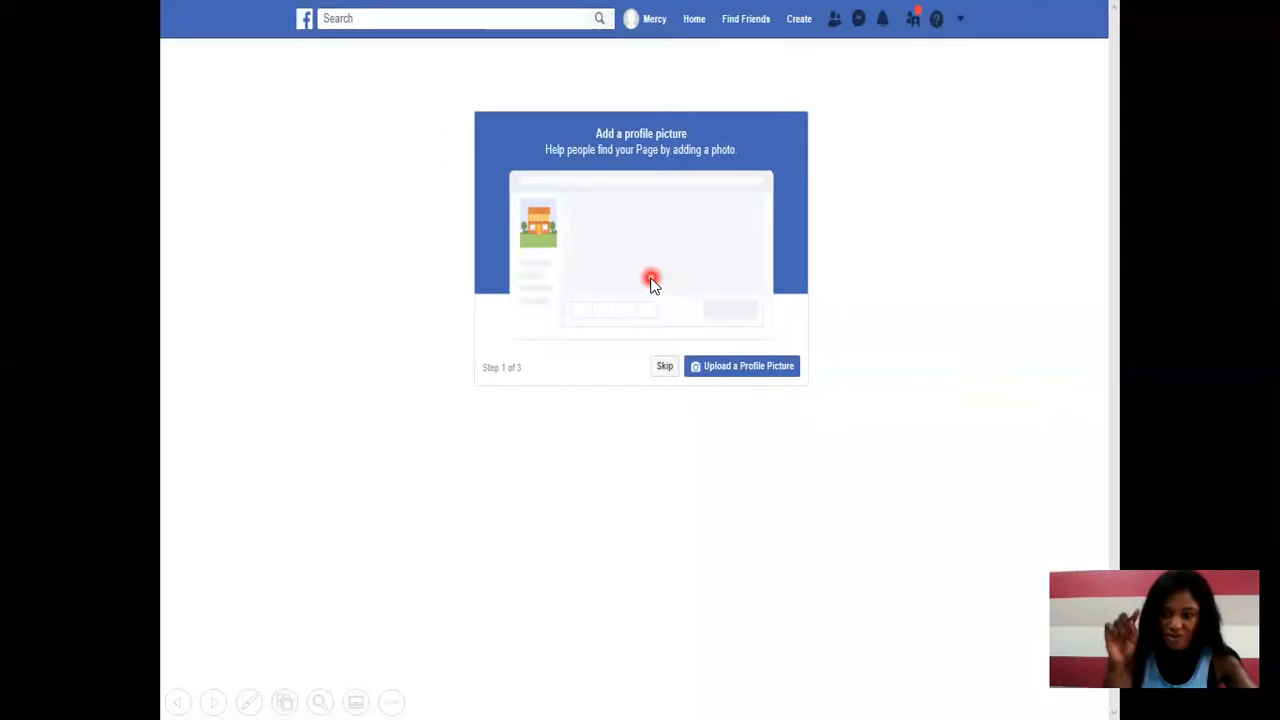
left_click(934, 315)
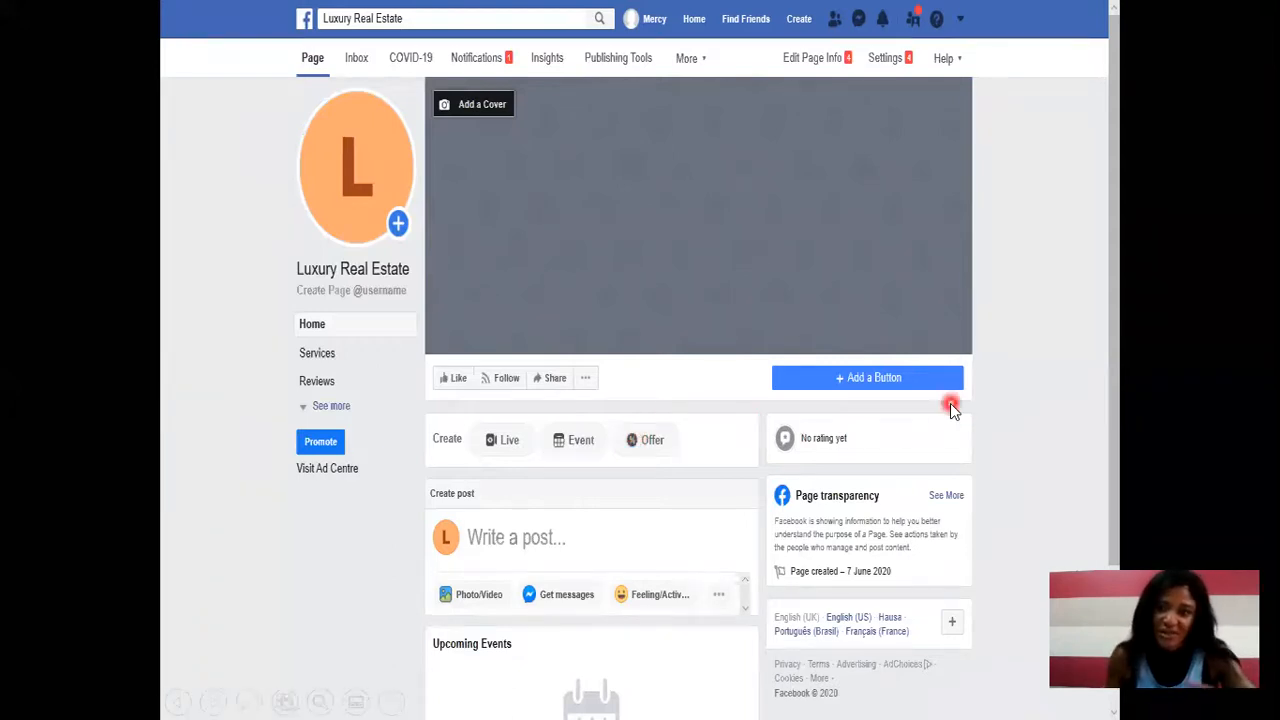
left_click(1074, 342)
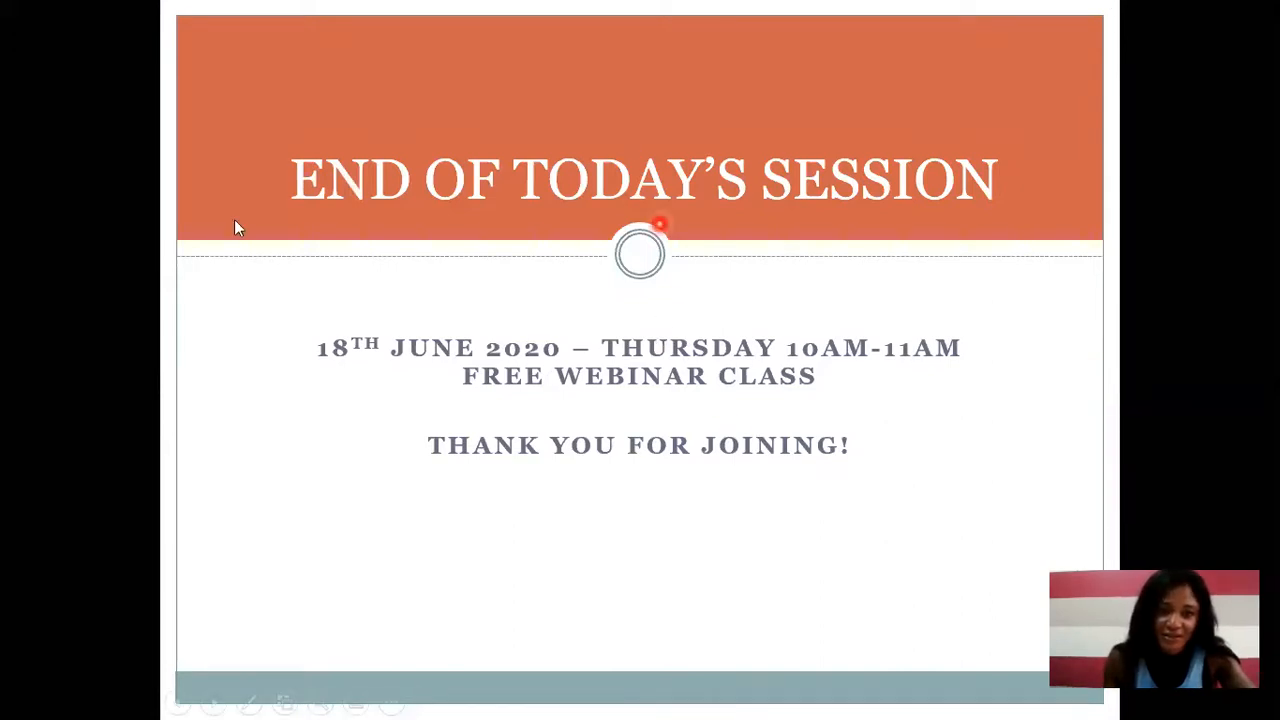
key("Escape")
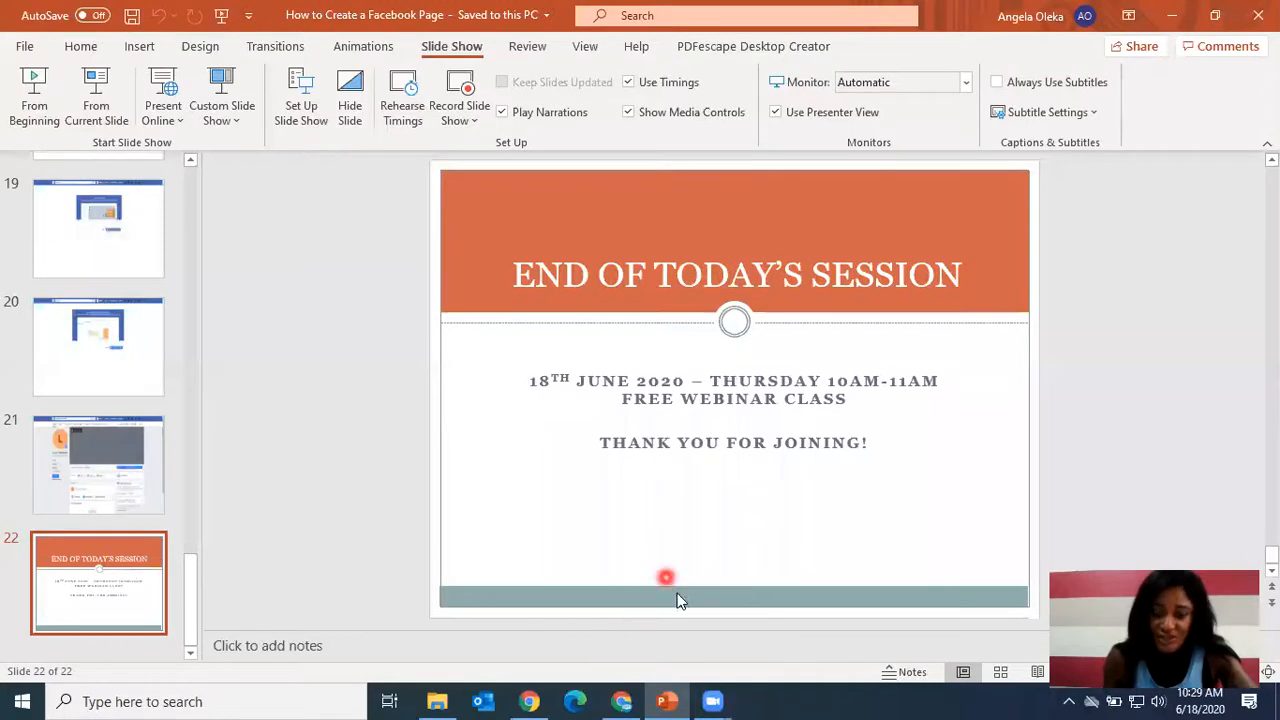
Switch to the browser and open the Pages section from the Facebook news feed.
left_click(622, 700)
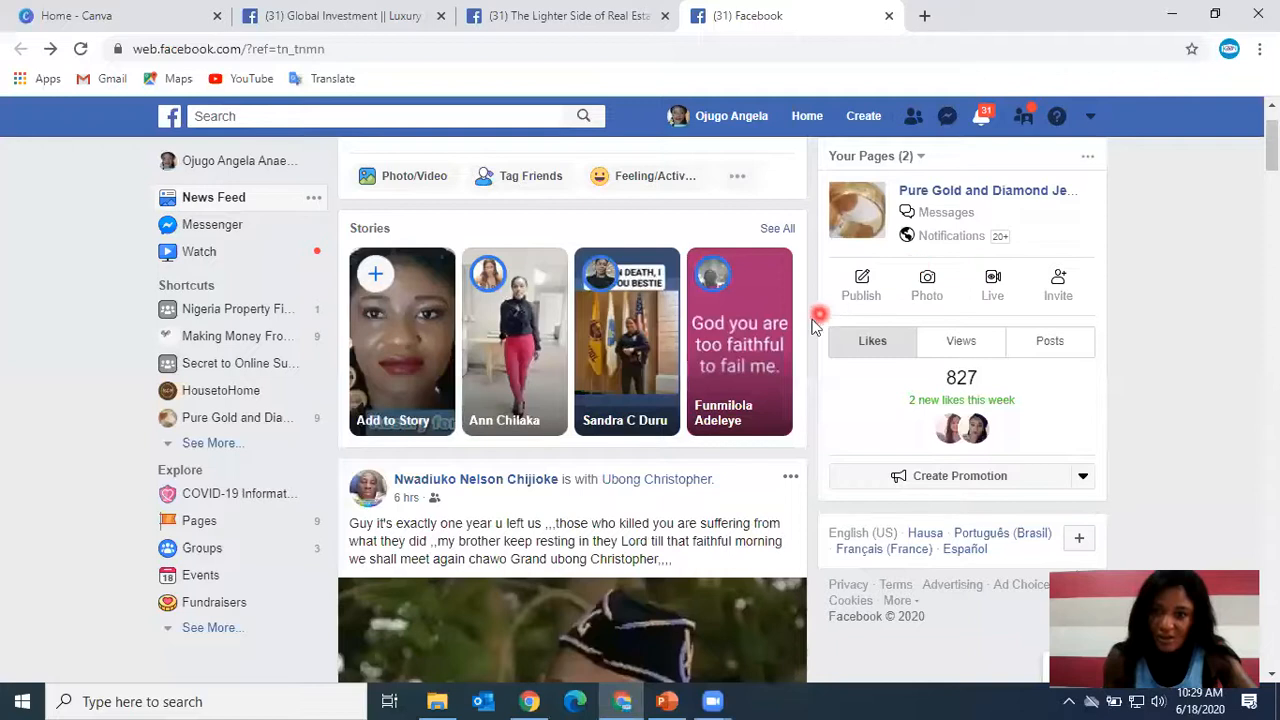
scroll(555, 283, "down", 1)
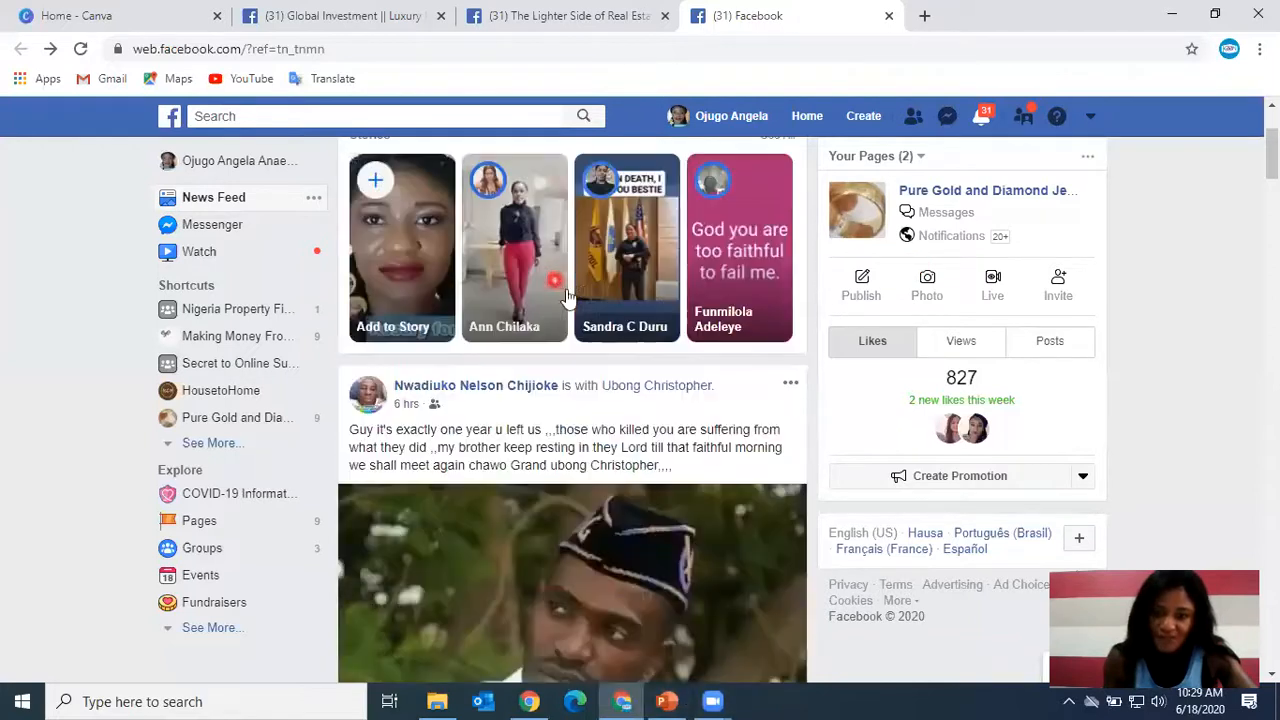
scroll(794, 400, "up", 2)
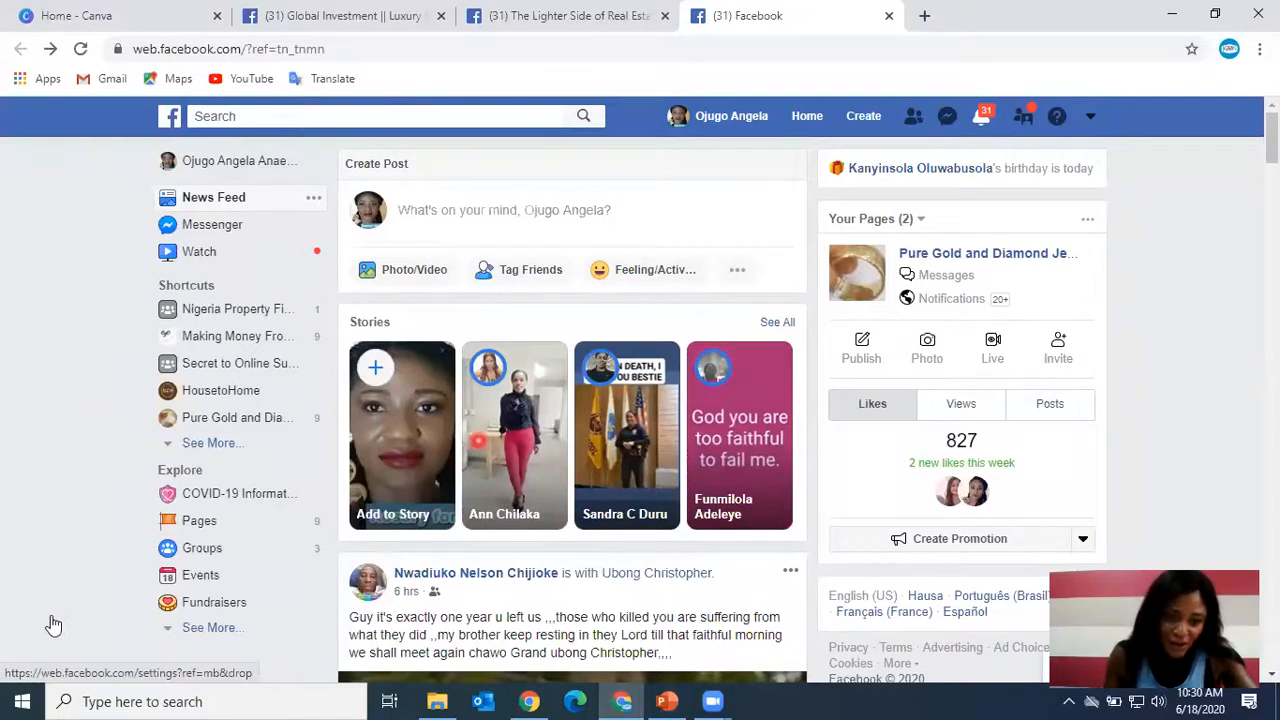
left_click(197, 528)
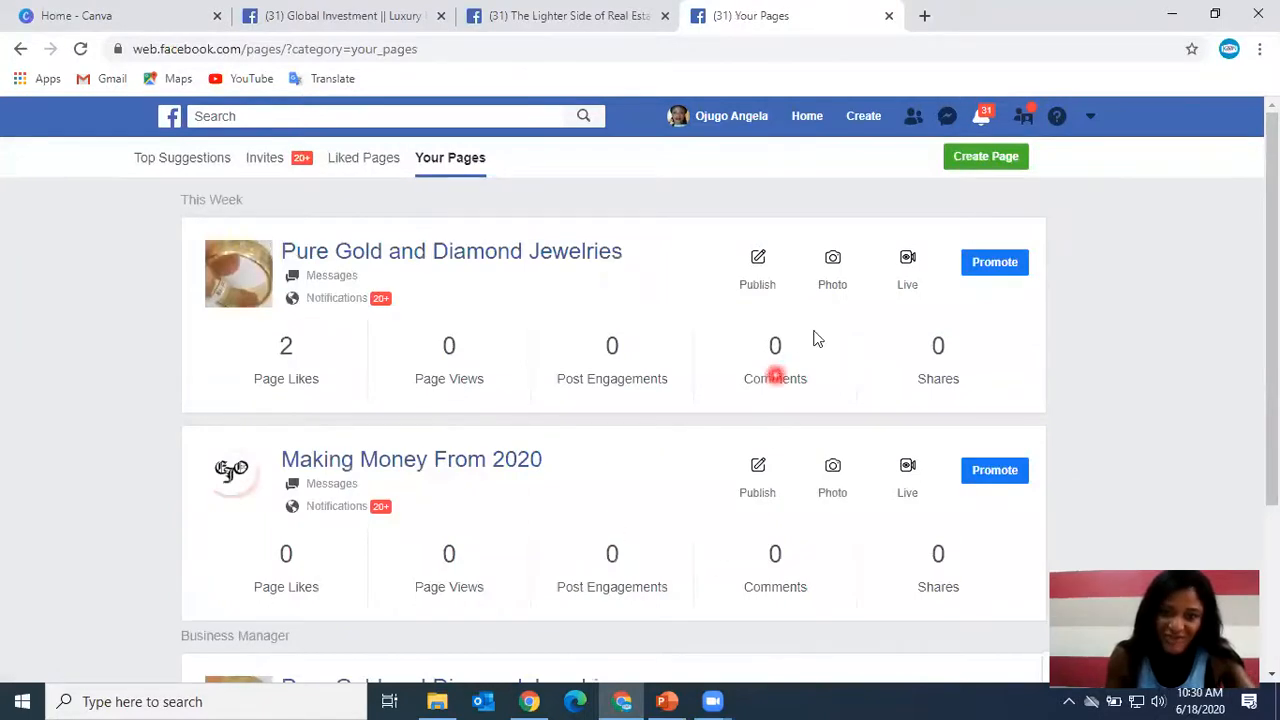
Start creating a new Business or Brand Page and name it Luxury Real Estate.
left_click(993, 160)
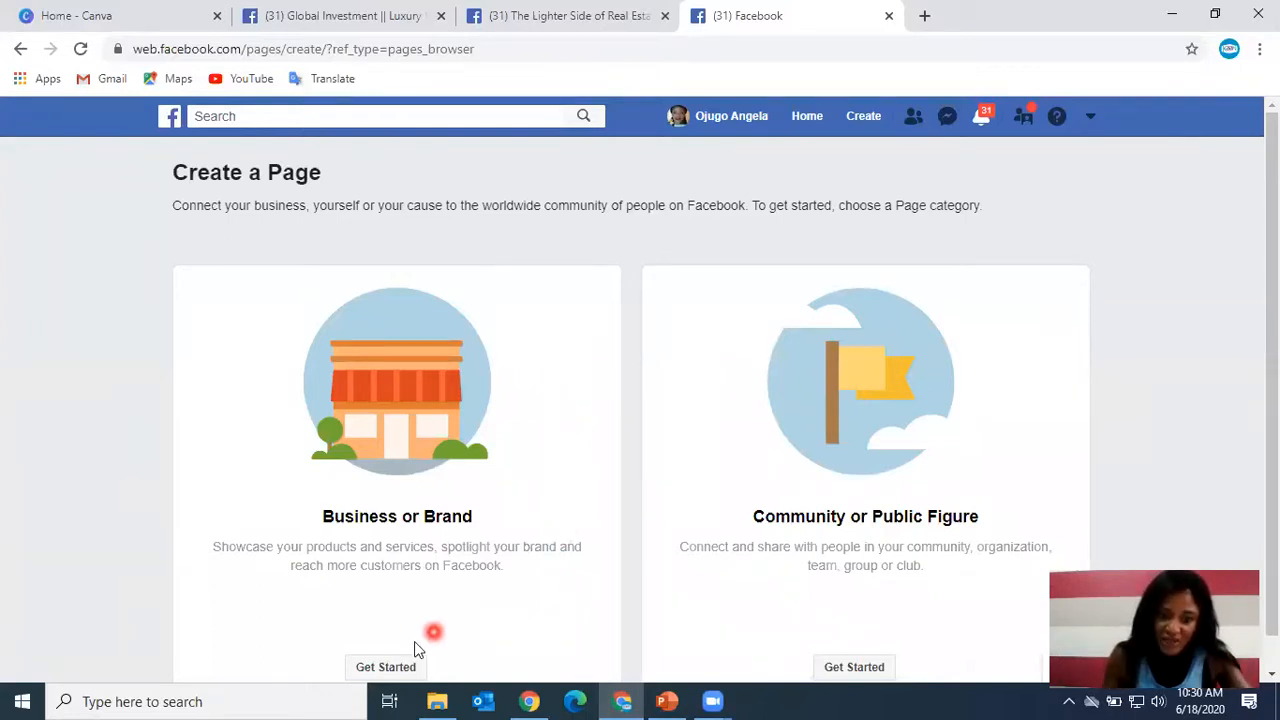
left_click(400, 668)
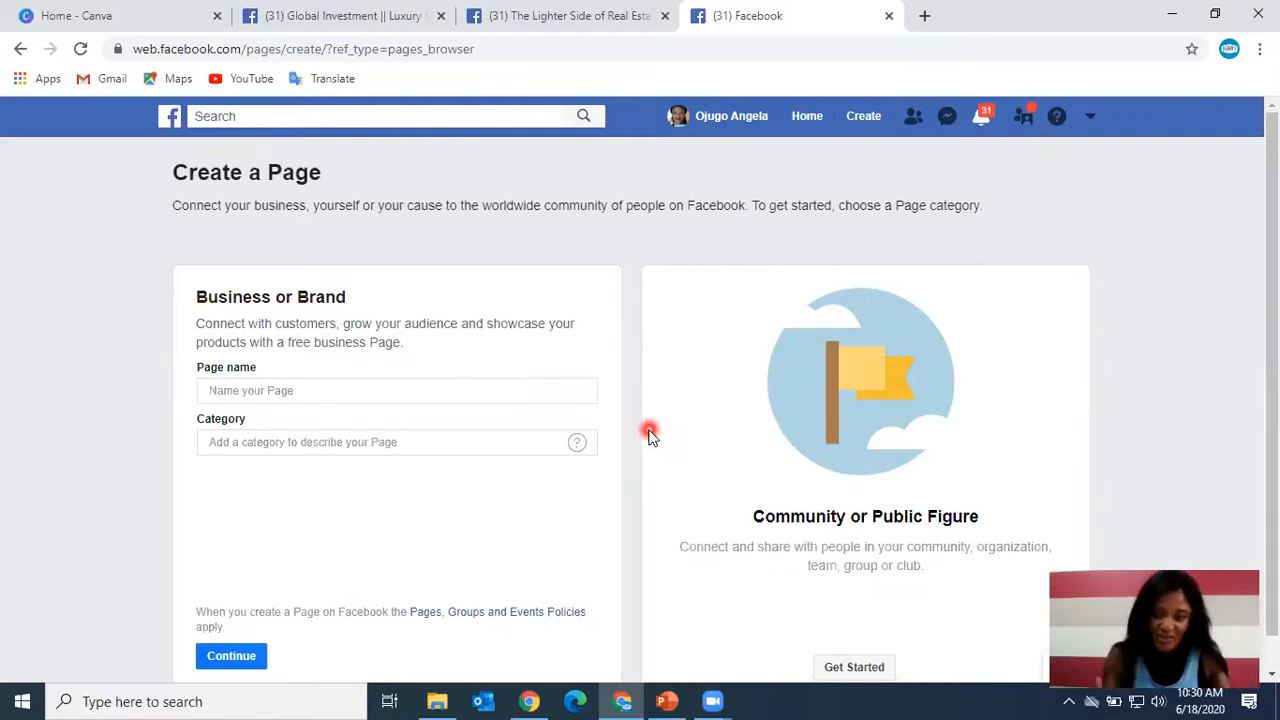
left_click(299, 392)
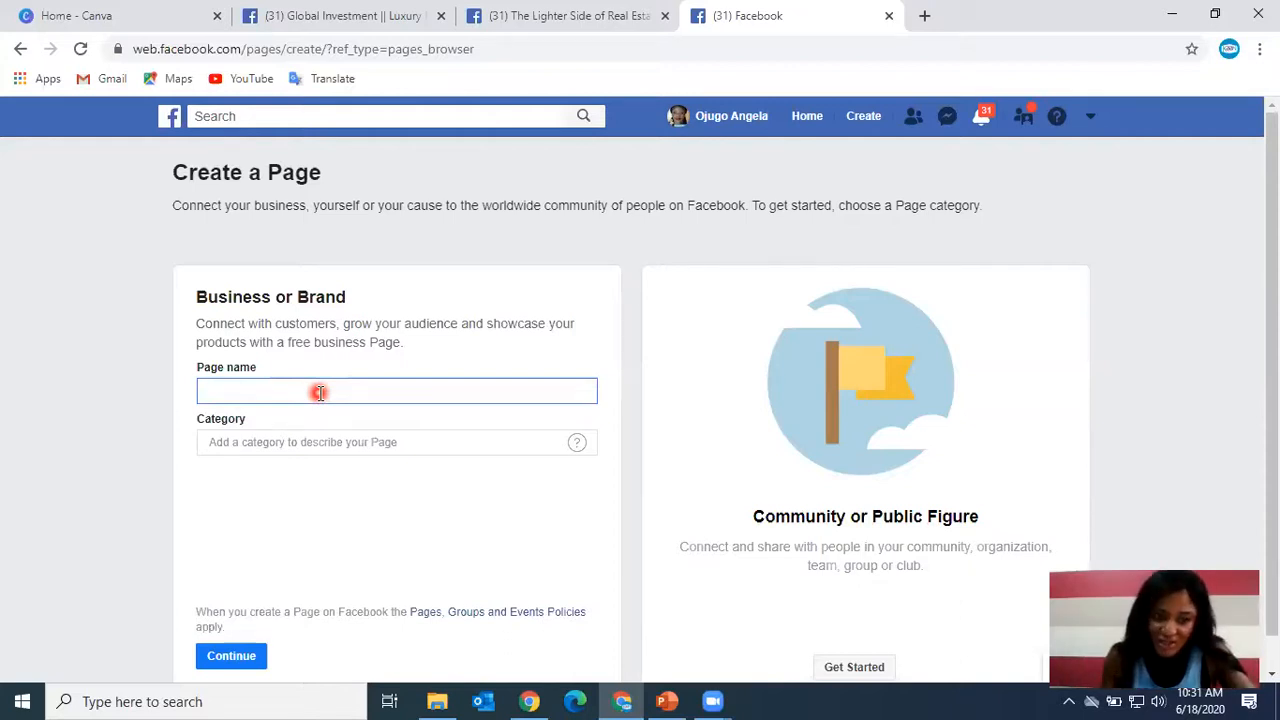
type("Lu")
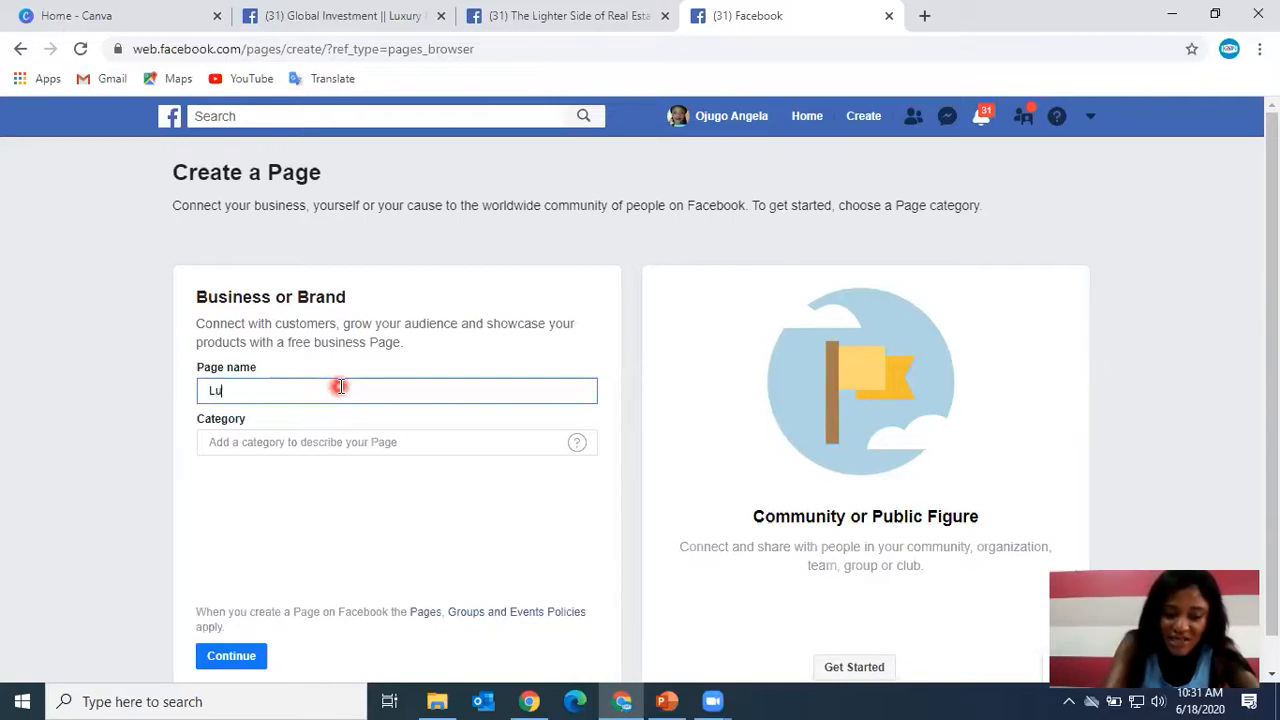
type("xury Real")
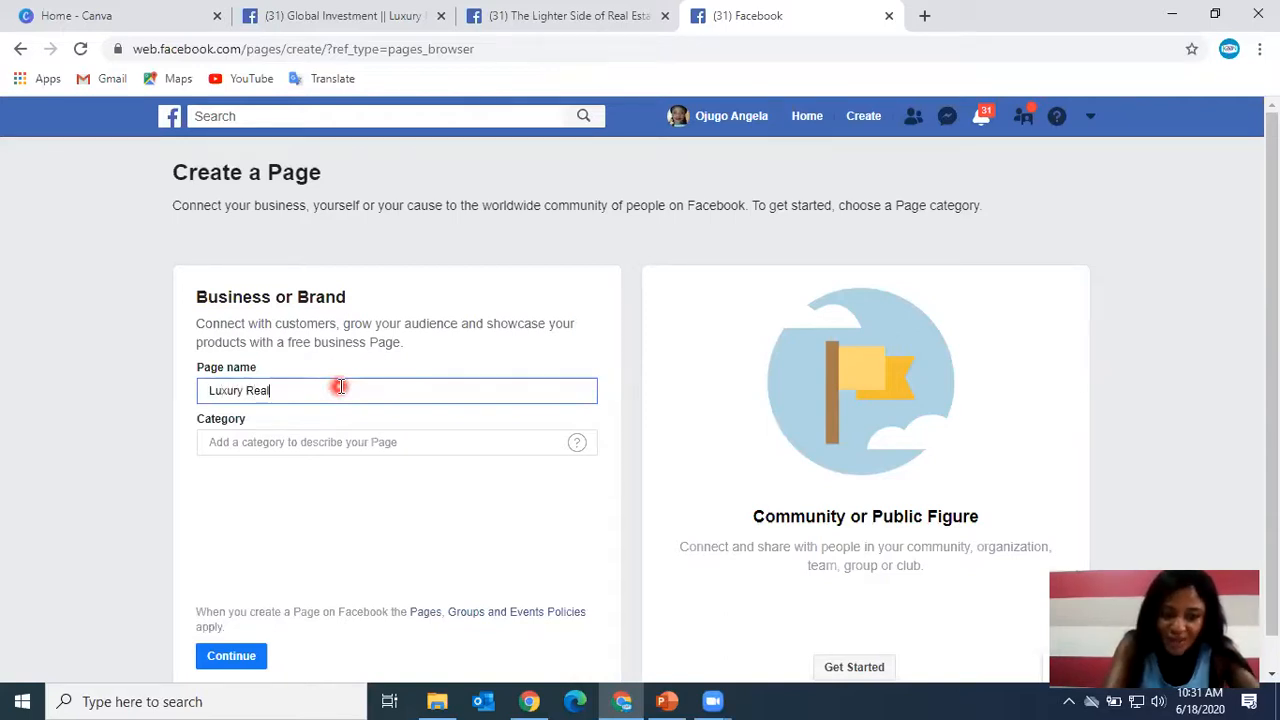
type(" Estate")
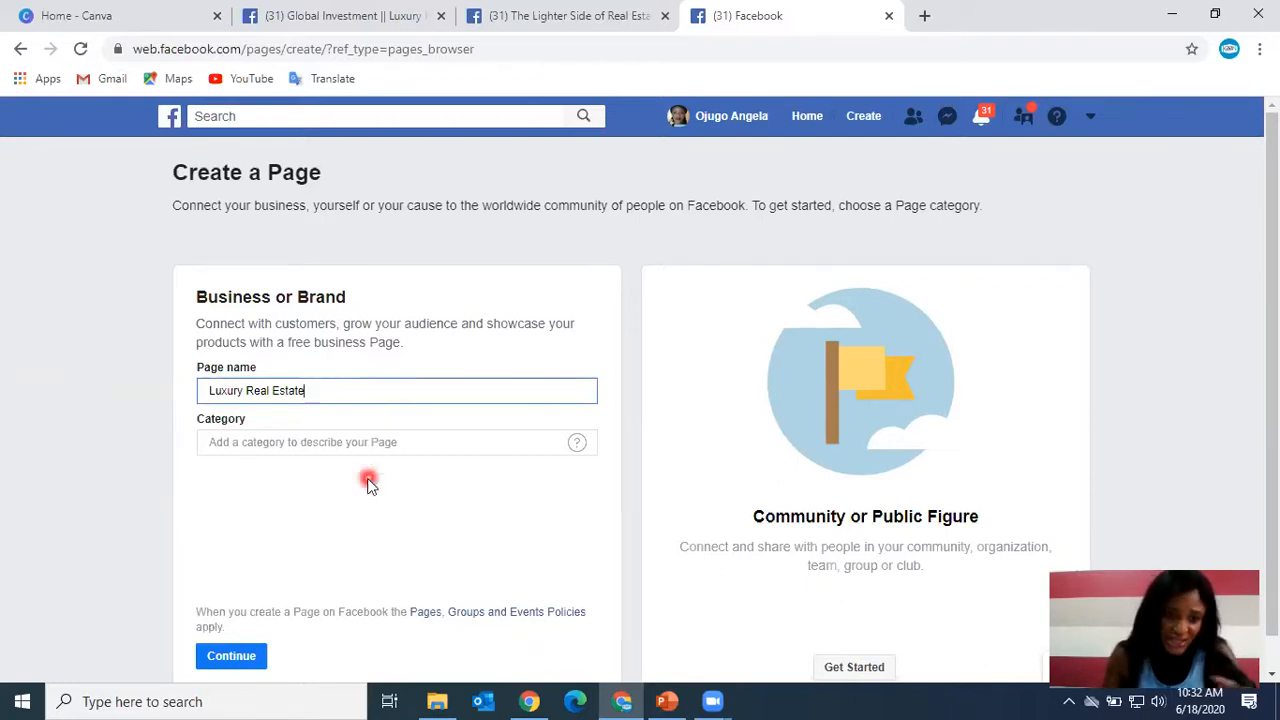
Try searching the Category field for real and for shoe, clearing each search.
left_click(301, 488)
left_click(326, 441)
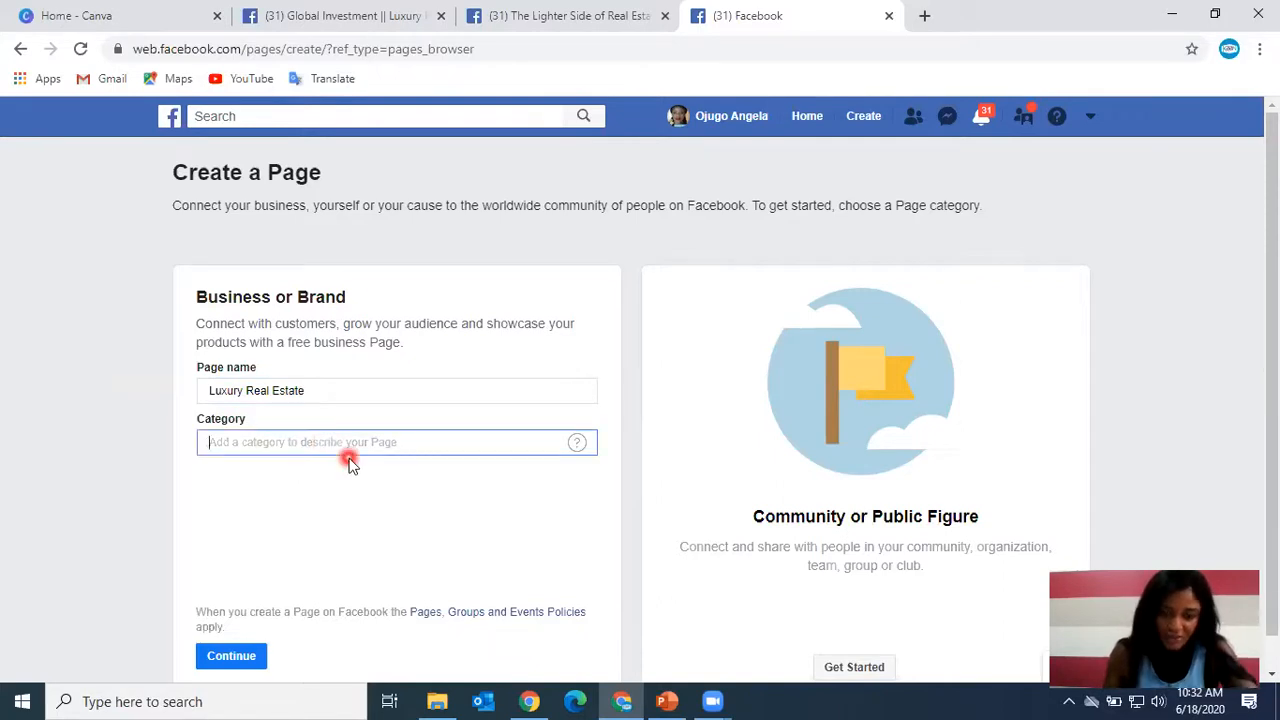
type("real")
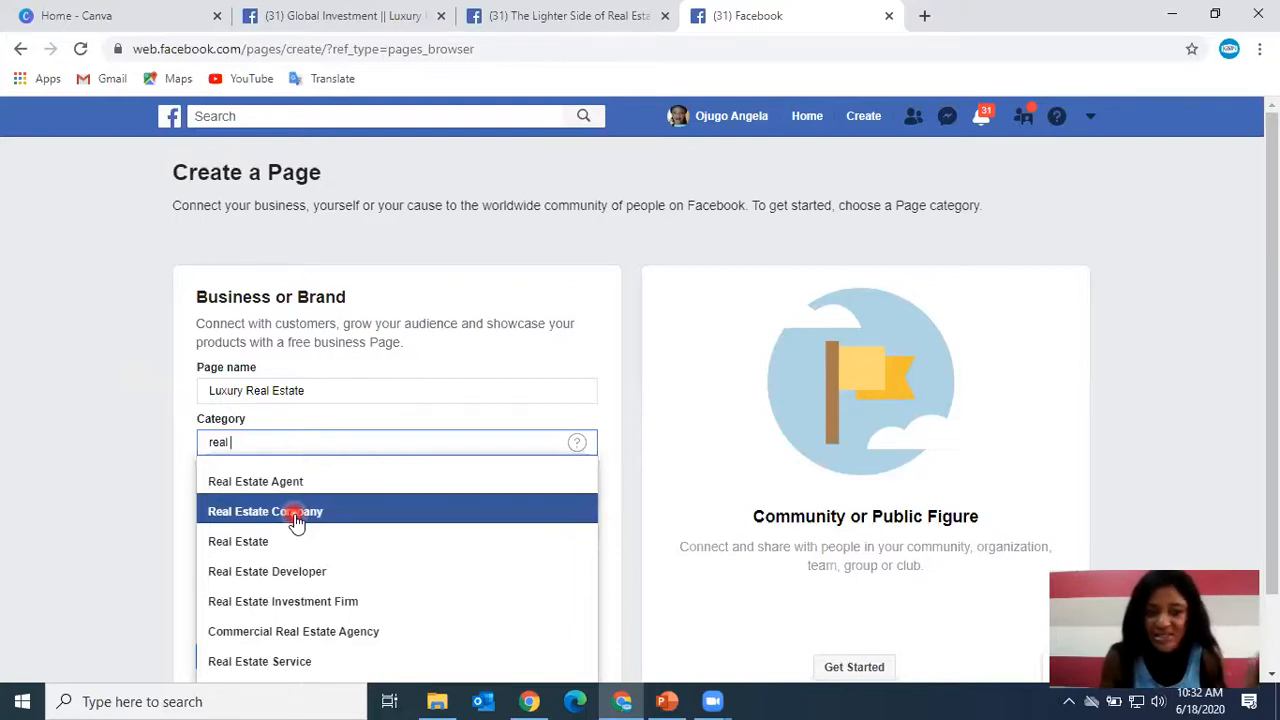
key("BackSpace")
key("BackSpace")
key("BackSpace")
key("BackSpace")
key("BackSpace")
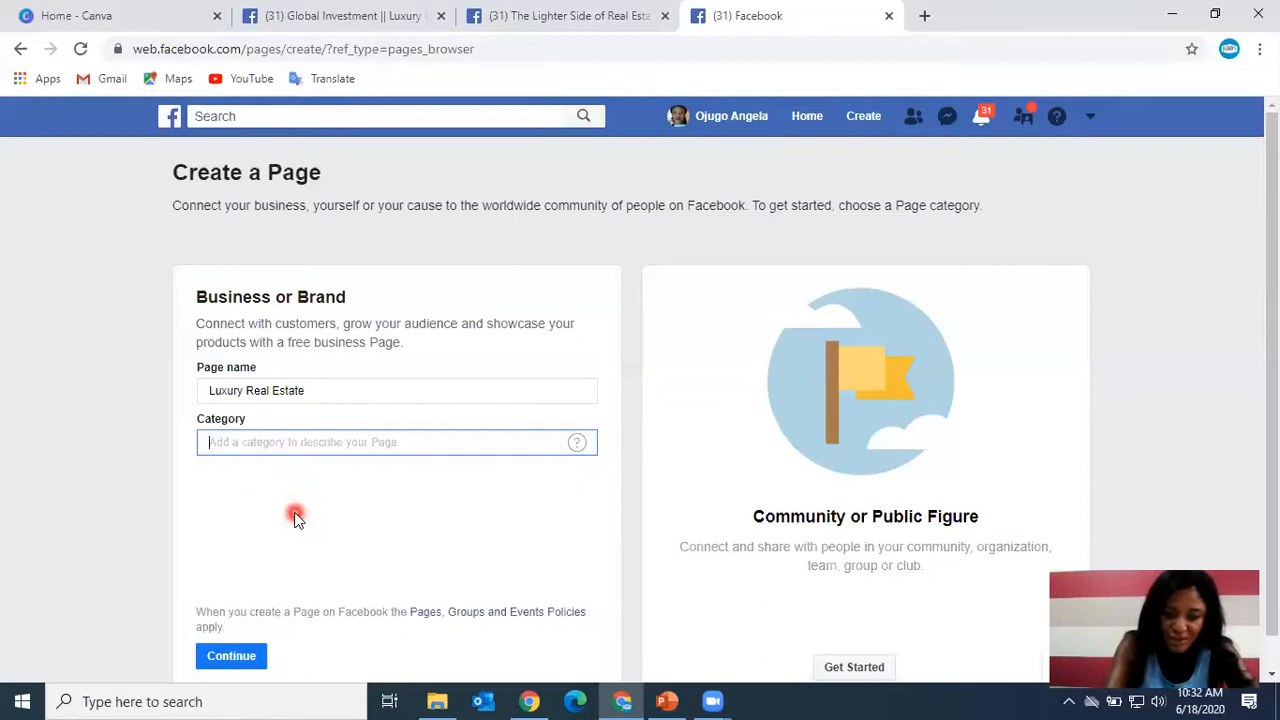
type("shoe")
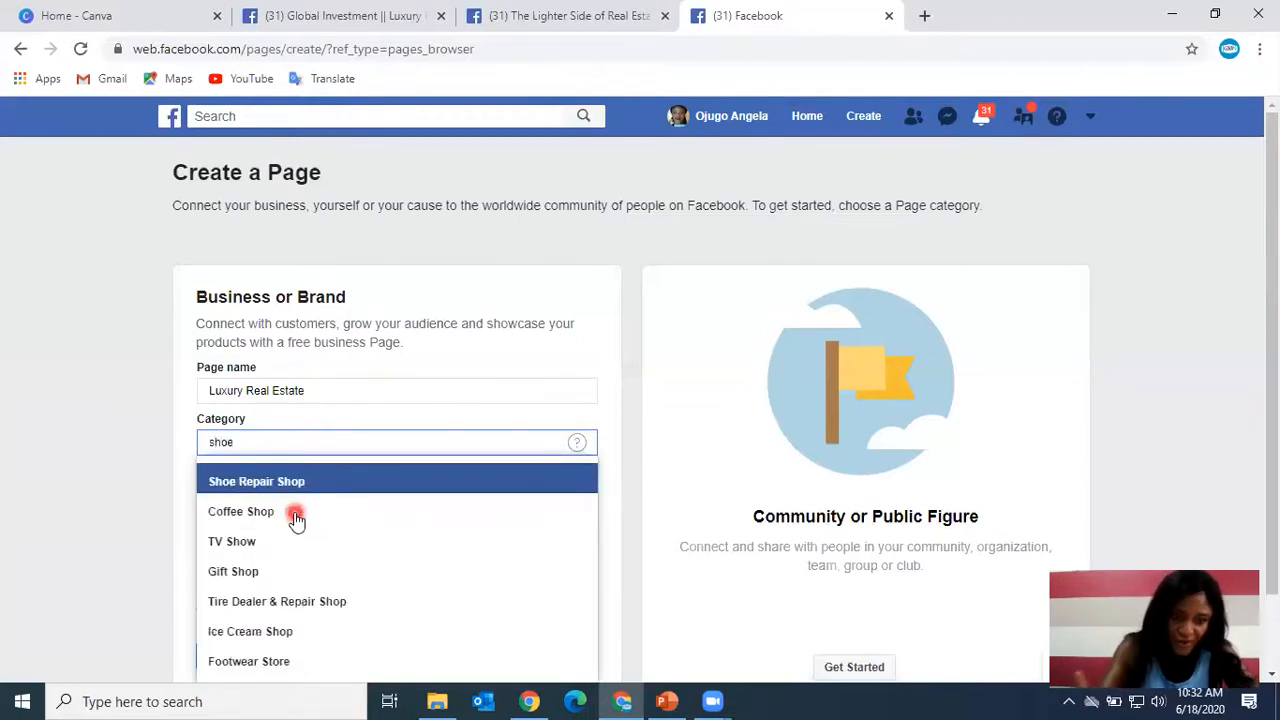
key("BackSpace")
key("BackSpace")
key("BackSpace")
key("BackSpace")
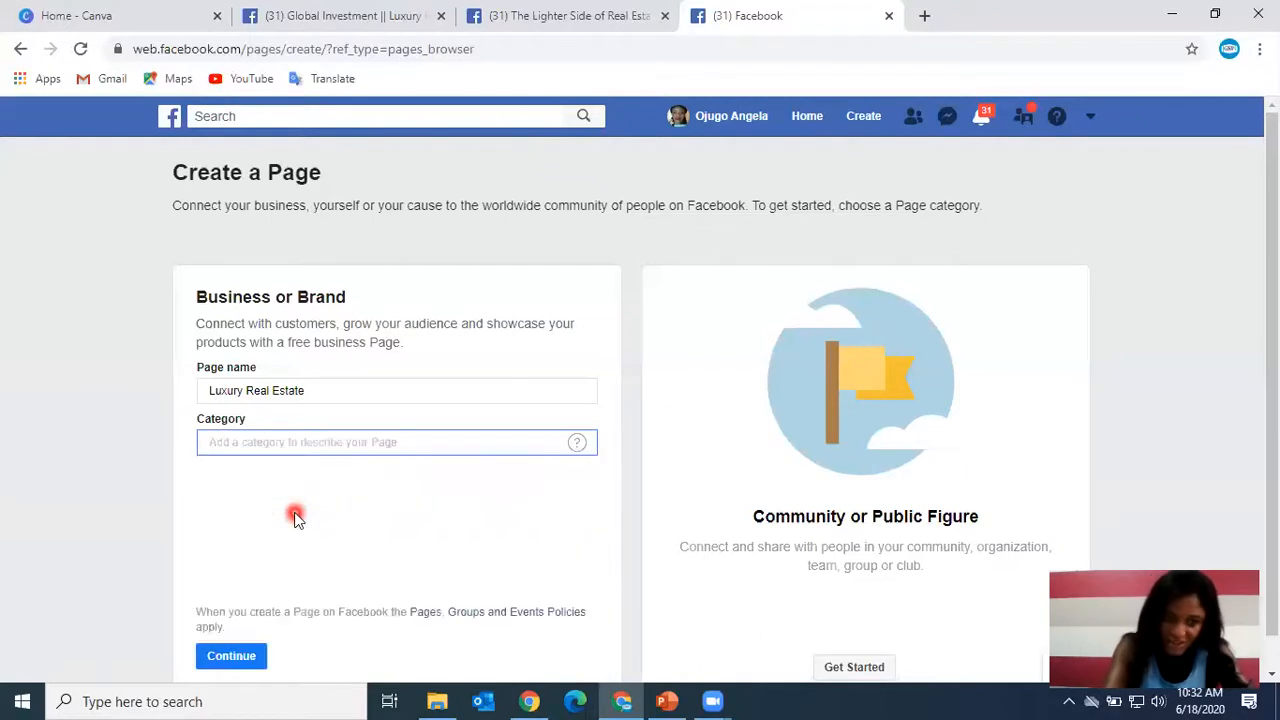
Set the category to Real Estate Agent and enter Victoria Island as the street address.
type("real")
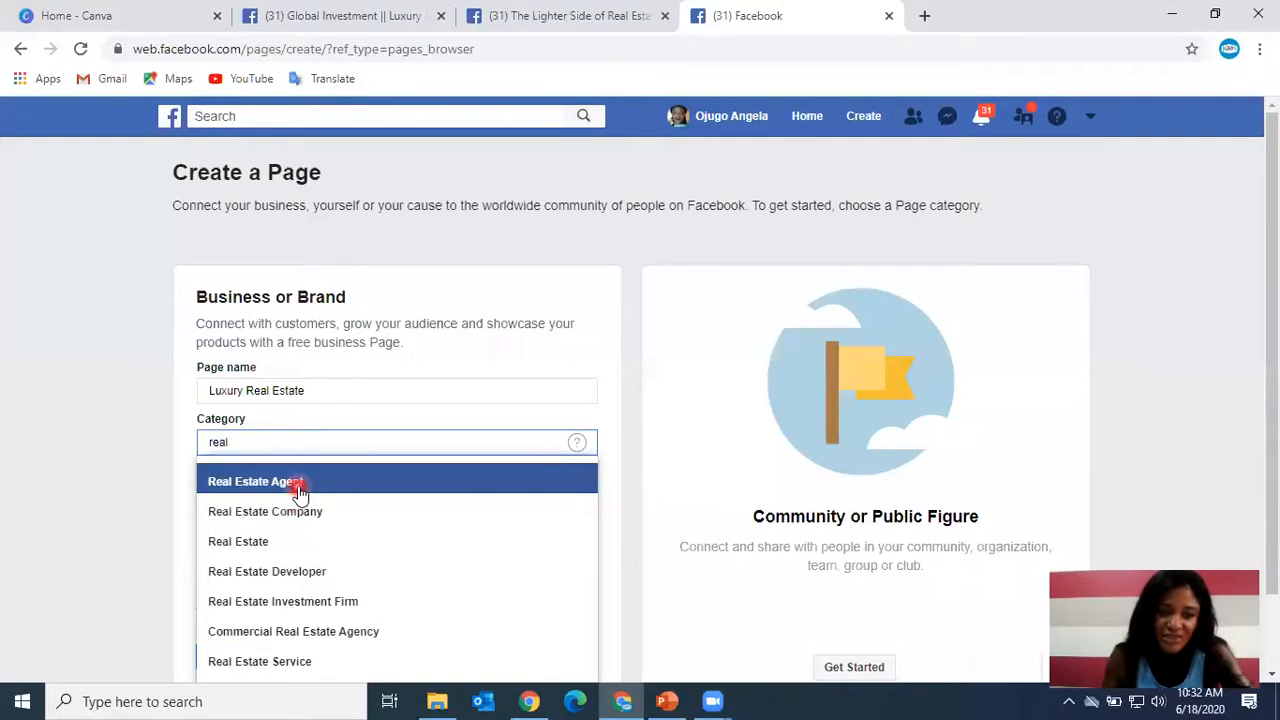
left_click(299, 490)
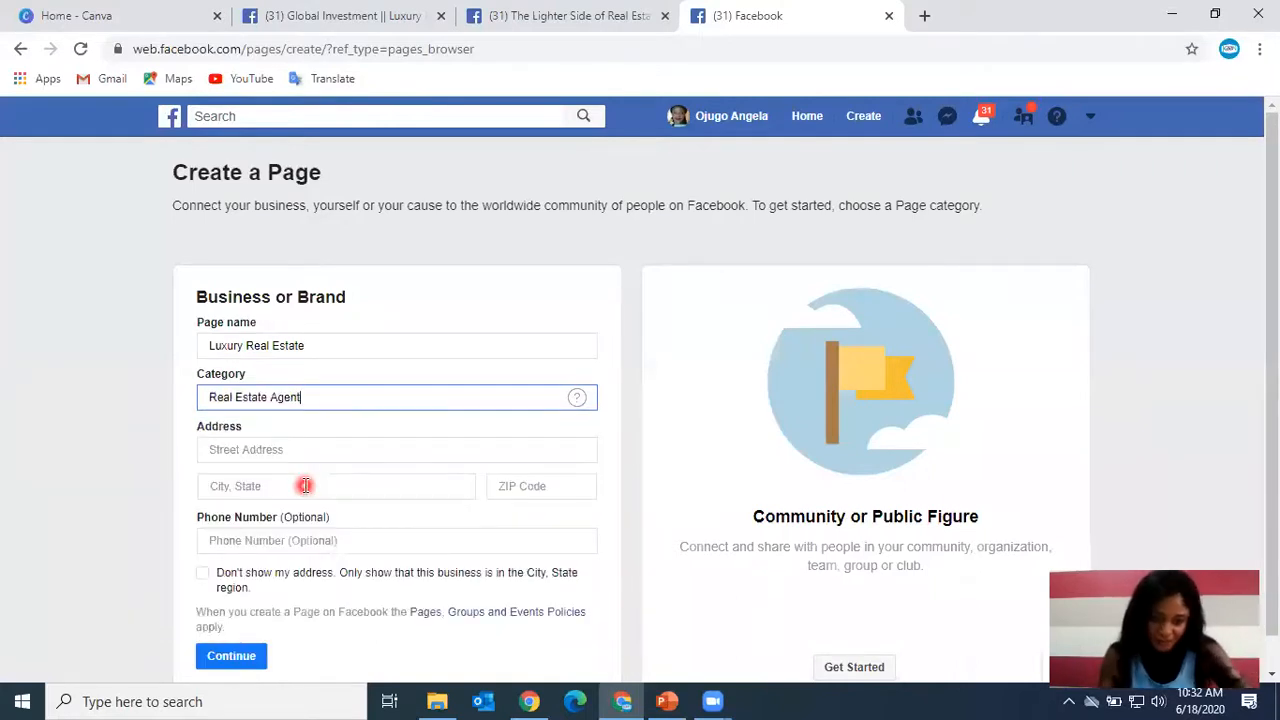
left_click(329, 458)
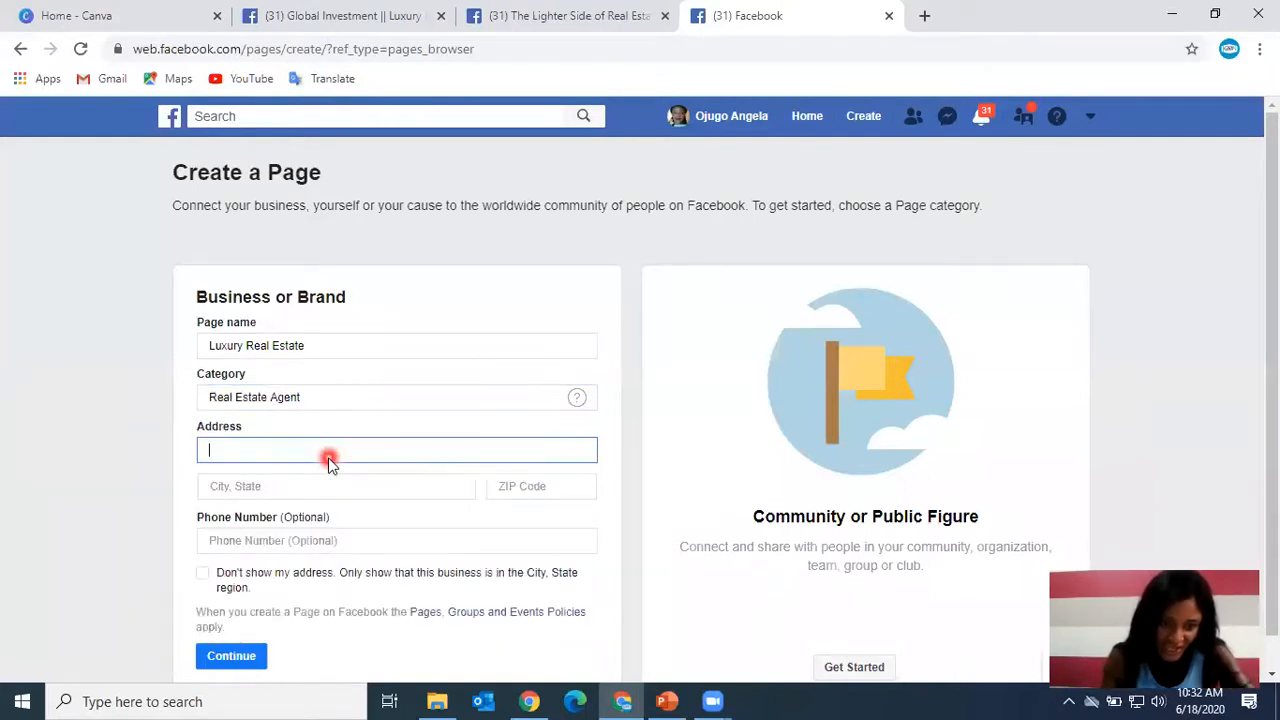
type("V")
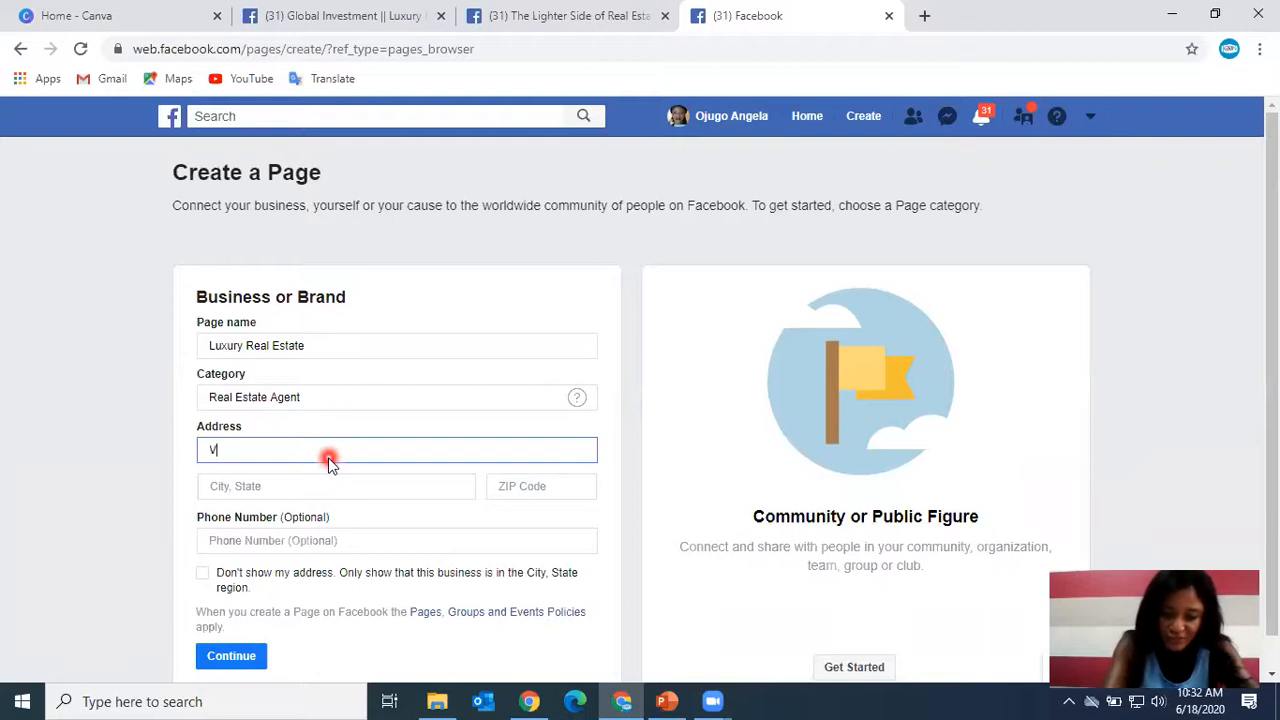
type("ictoria Is")
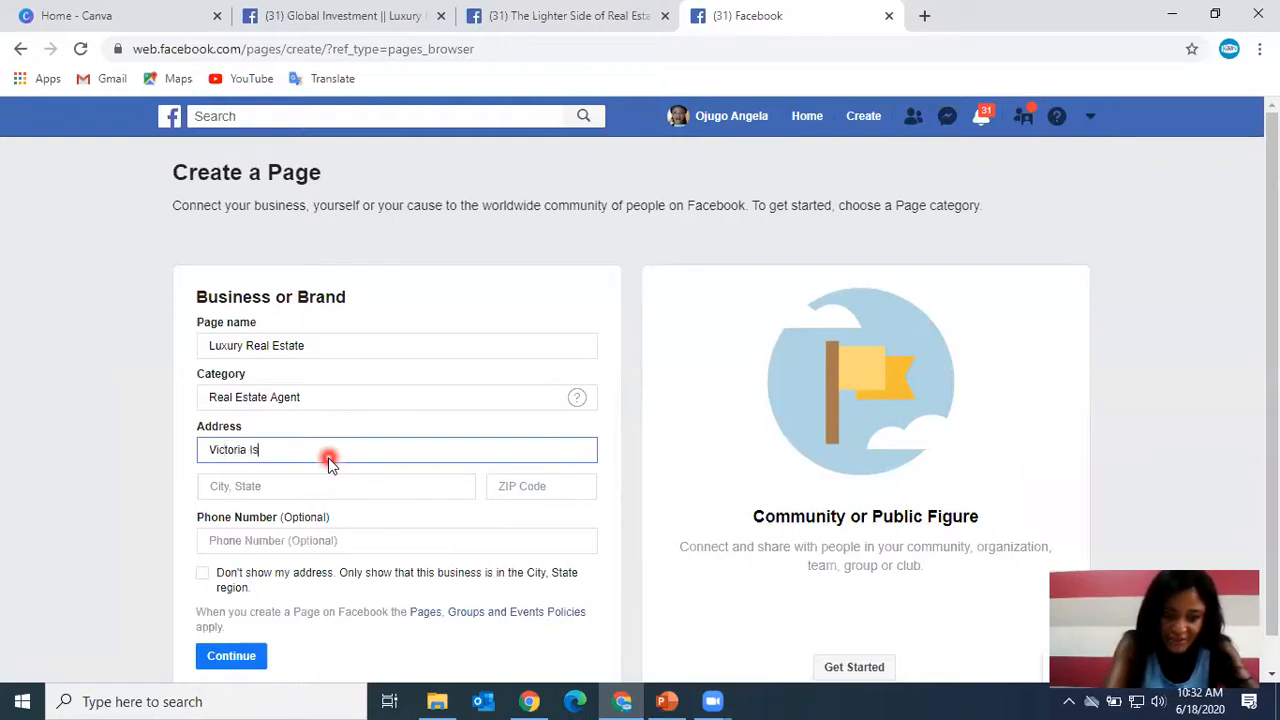
type("land")
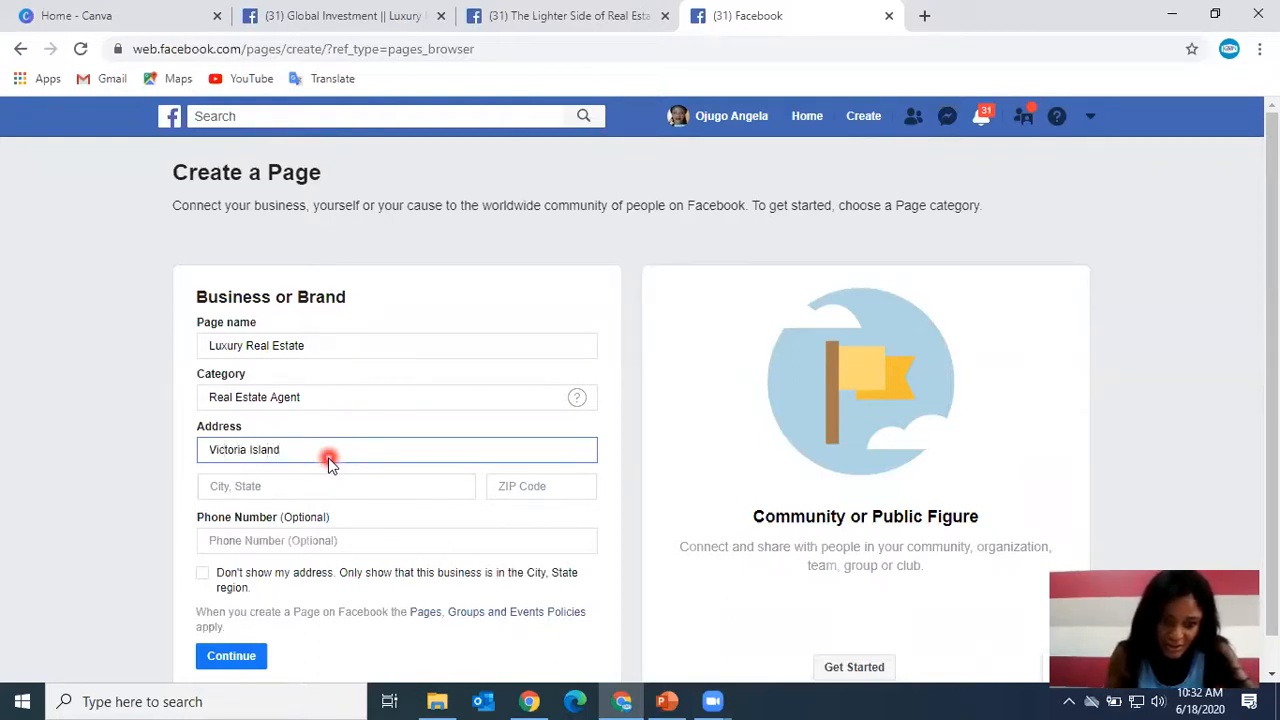
Choose Eko, Lagos, Nigeria as the city and enter 234 as the ZIP code.
left_click(320, 485)
type("Lagos")
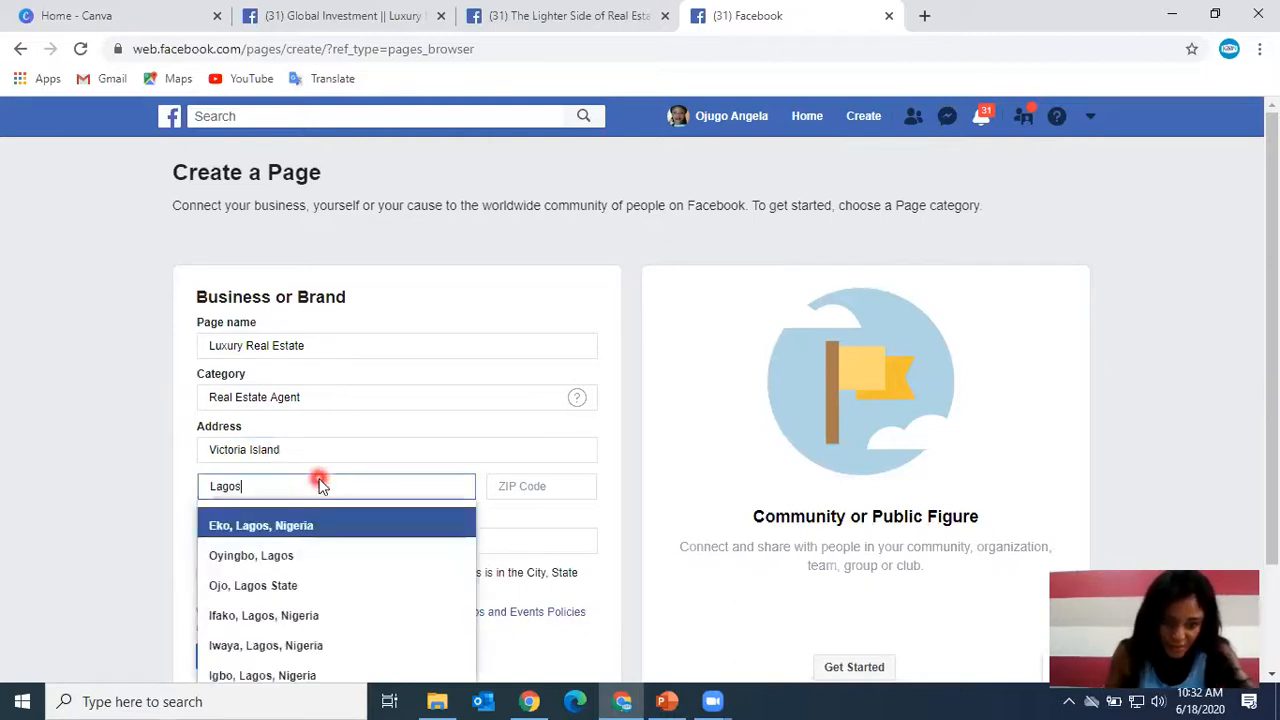
left_click(322, 521)
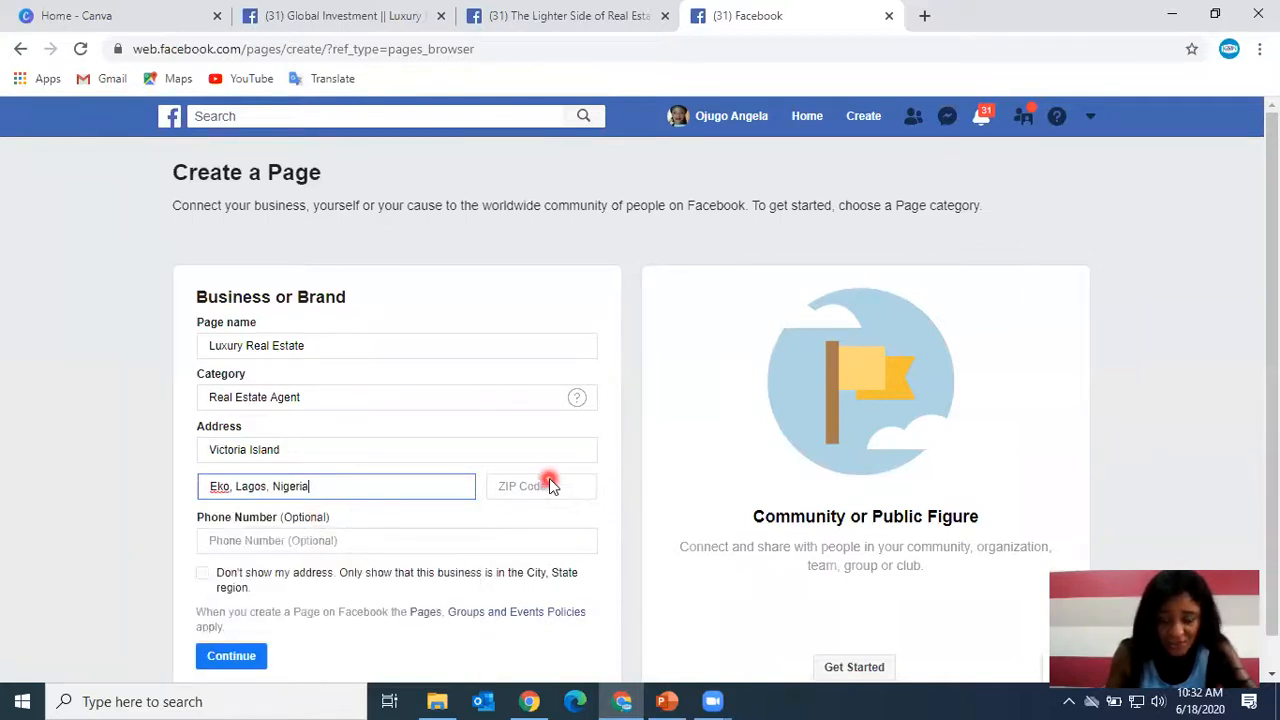
left_click(551, 485)
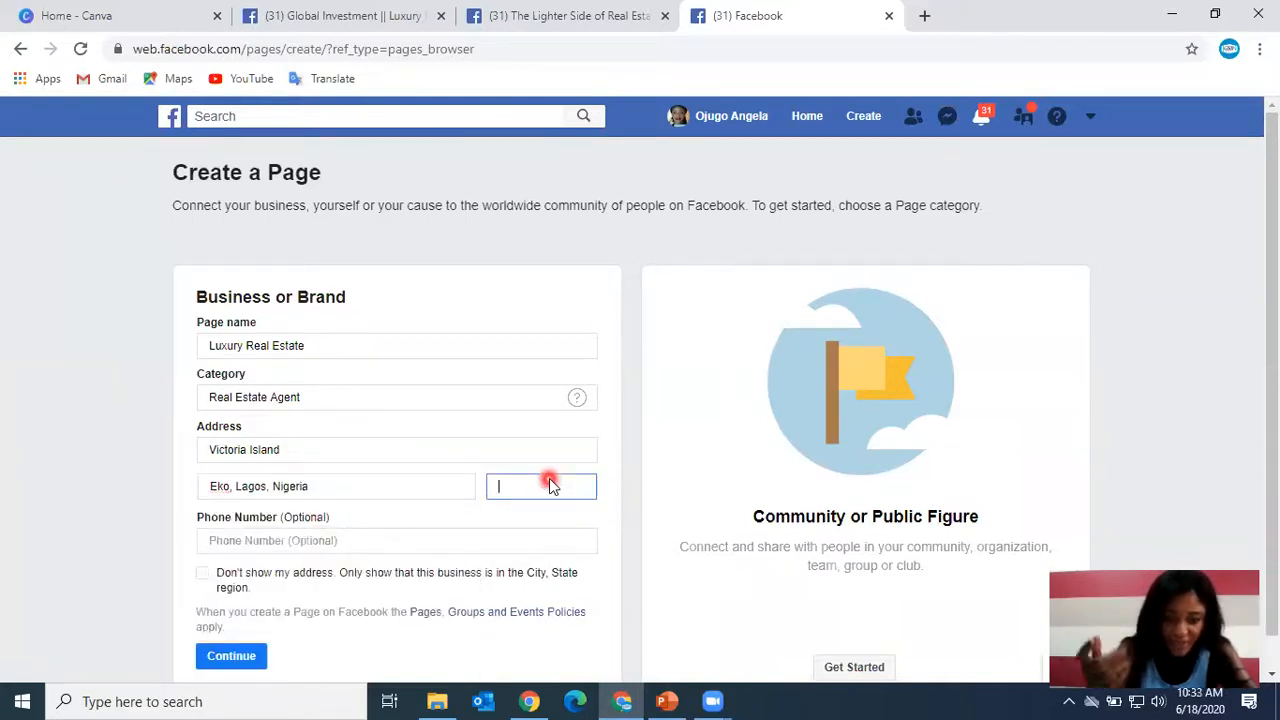
type("234")
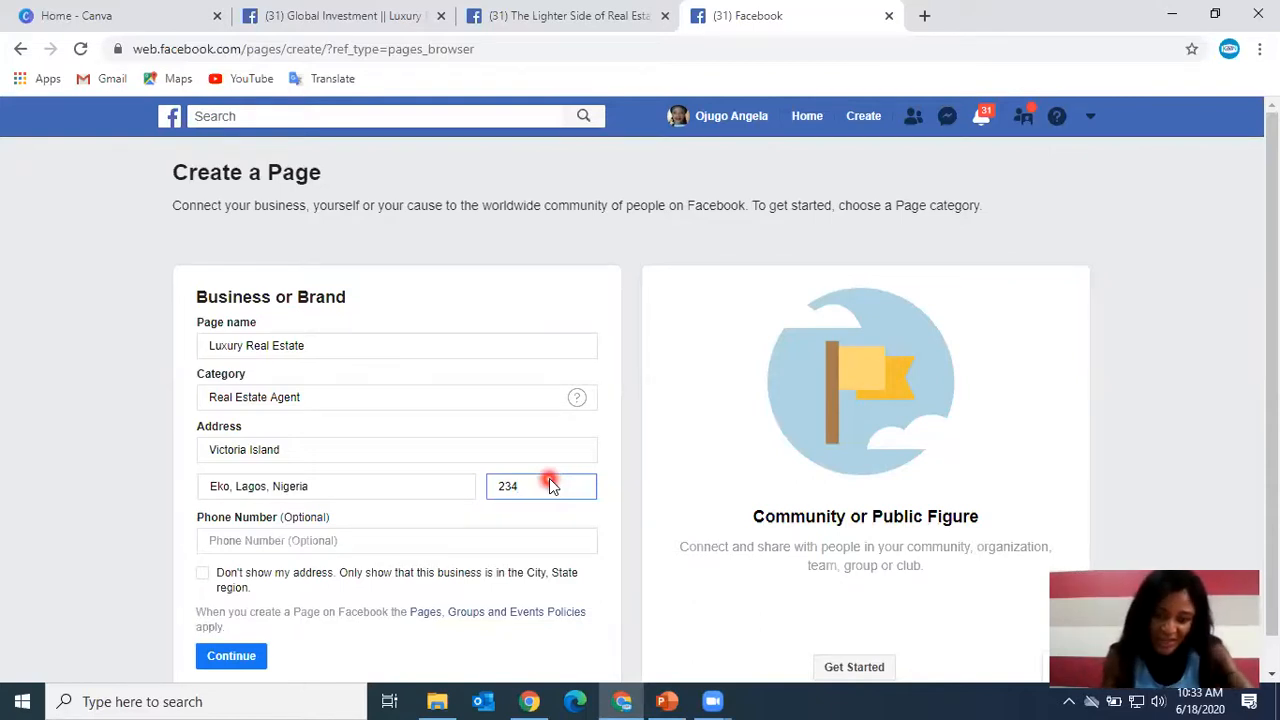
left_click(630, 510)
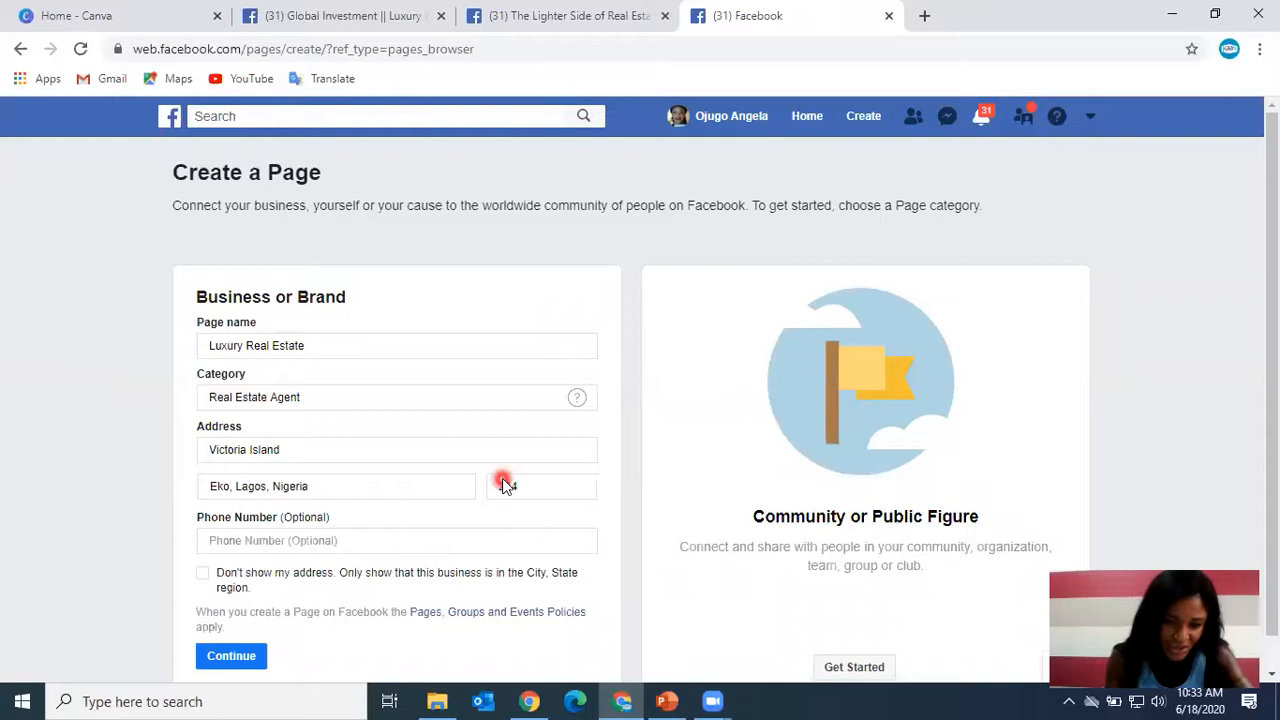
Create the page and upload NIGERIA Property Finder site logo from Downloads as its profile picture.
scroll(440, 507, "down", 1)
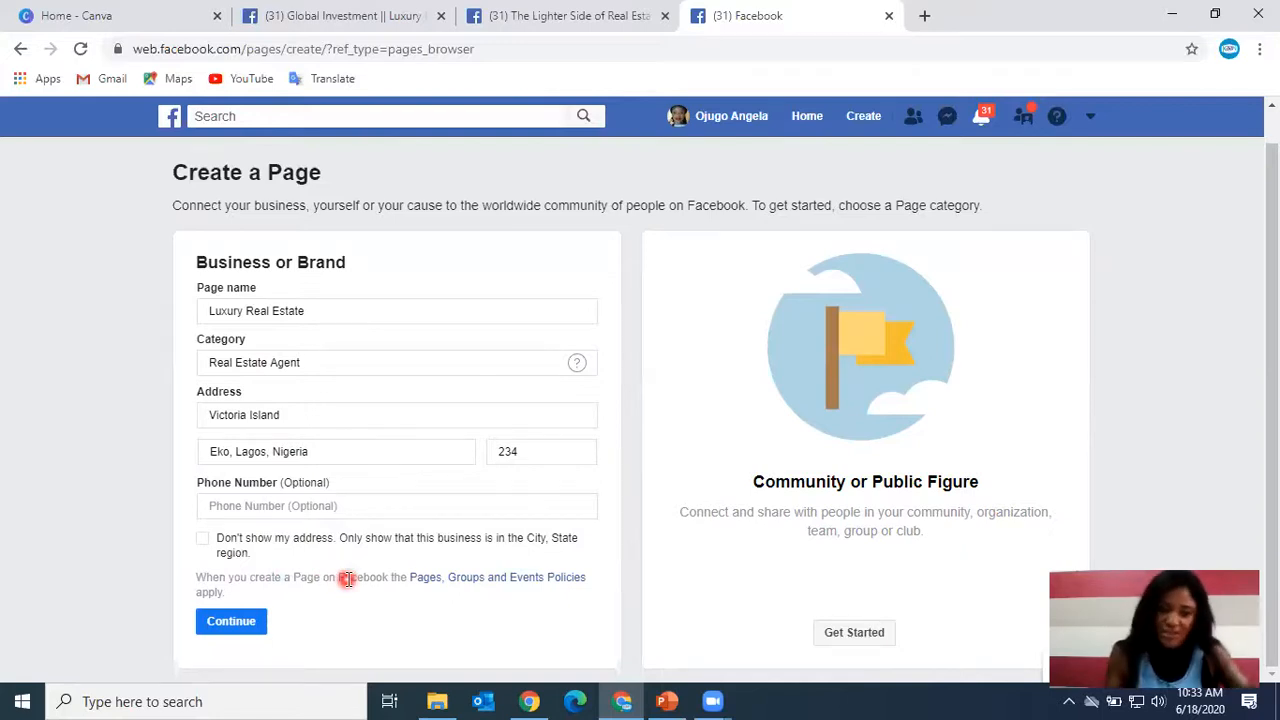
left_click(249, 628)
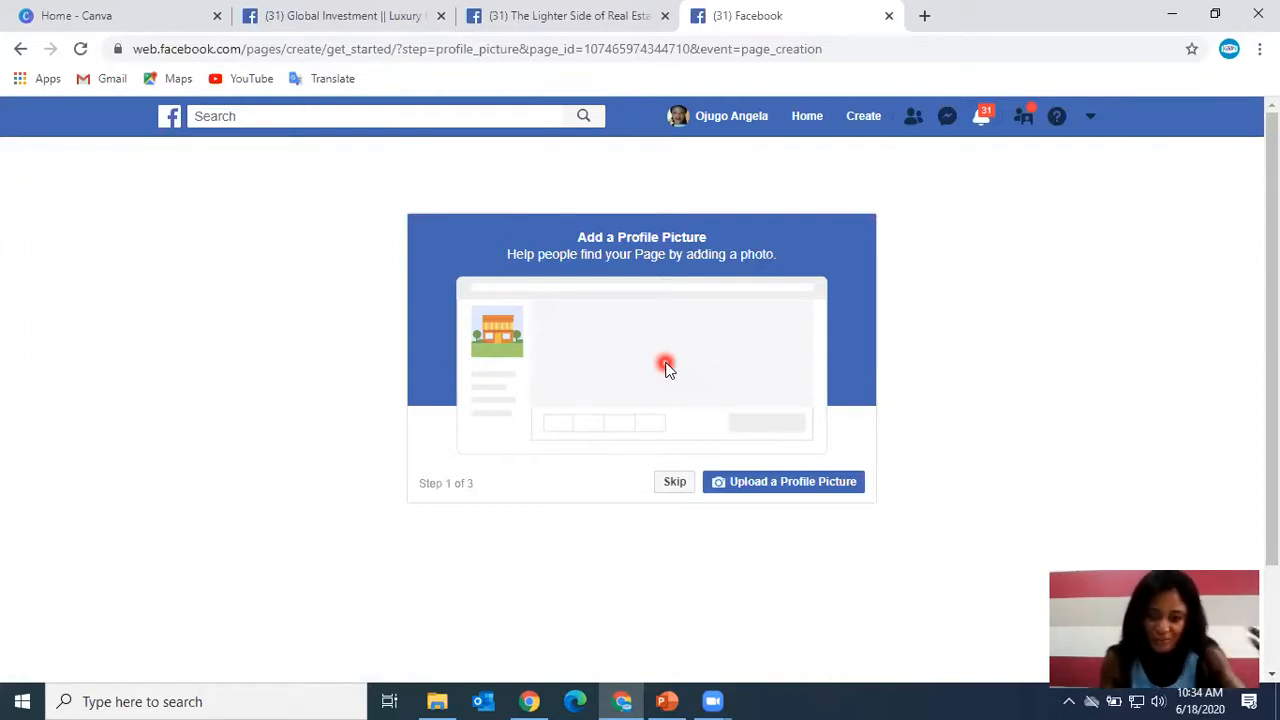
left_click(786, 483)
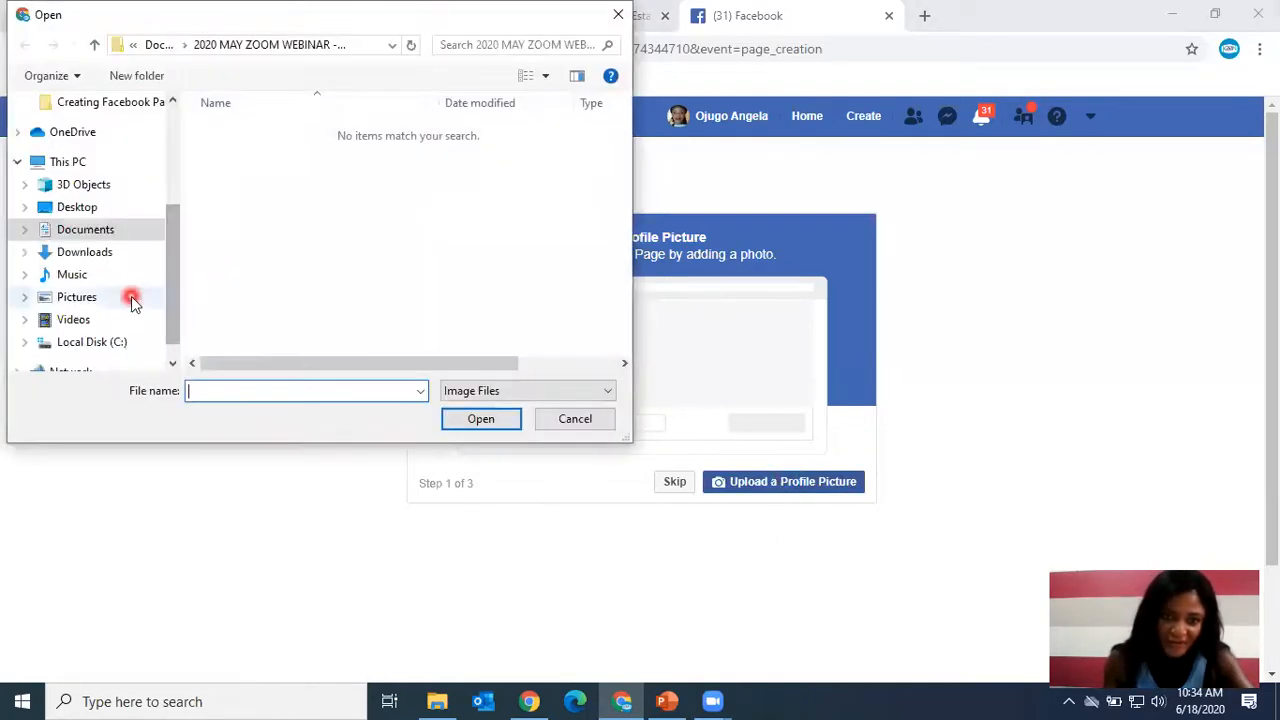
left_click(106, 256)
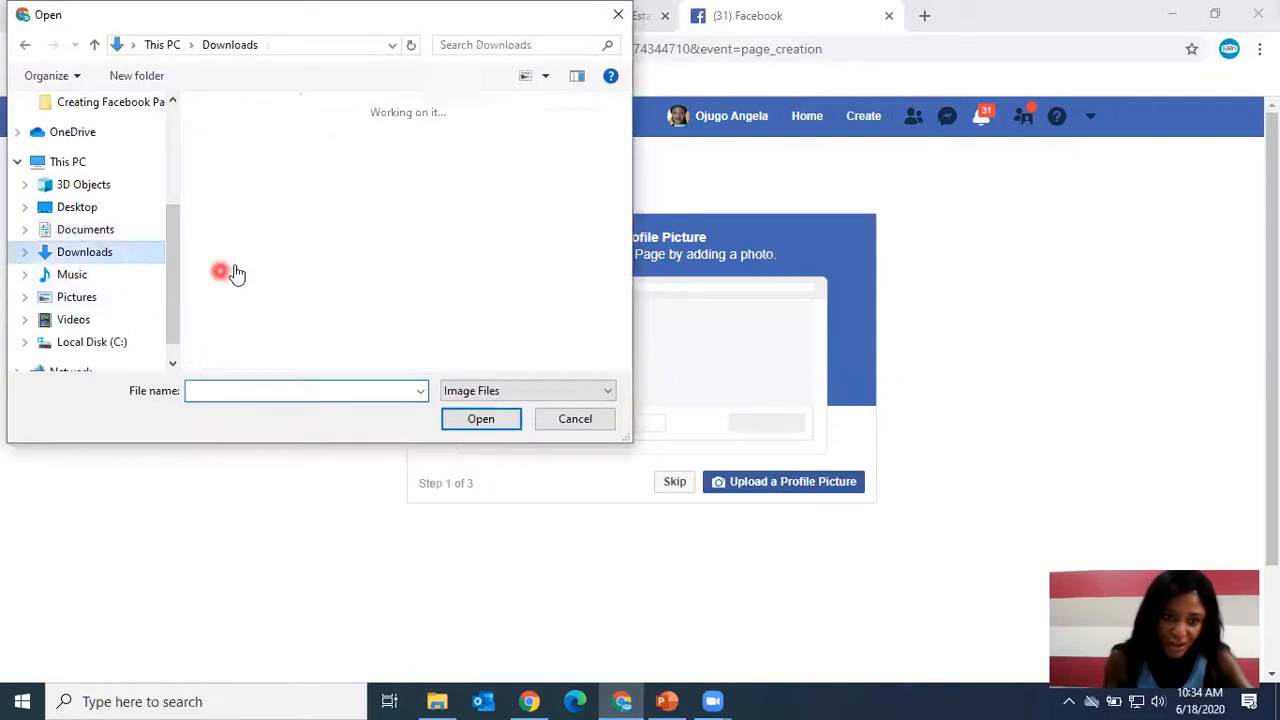
scroll(240, 245, "down", 5)
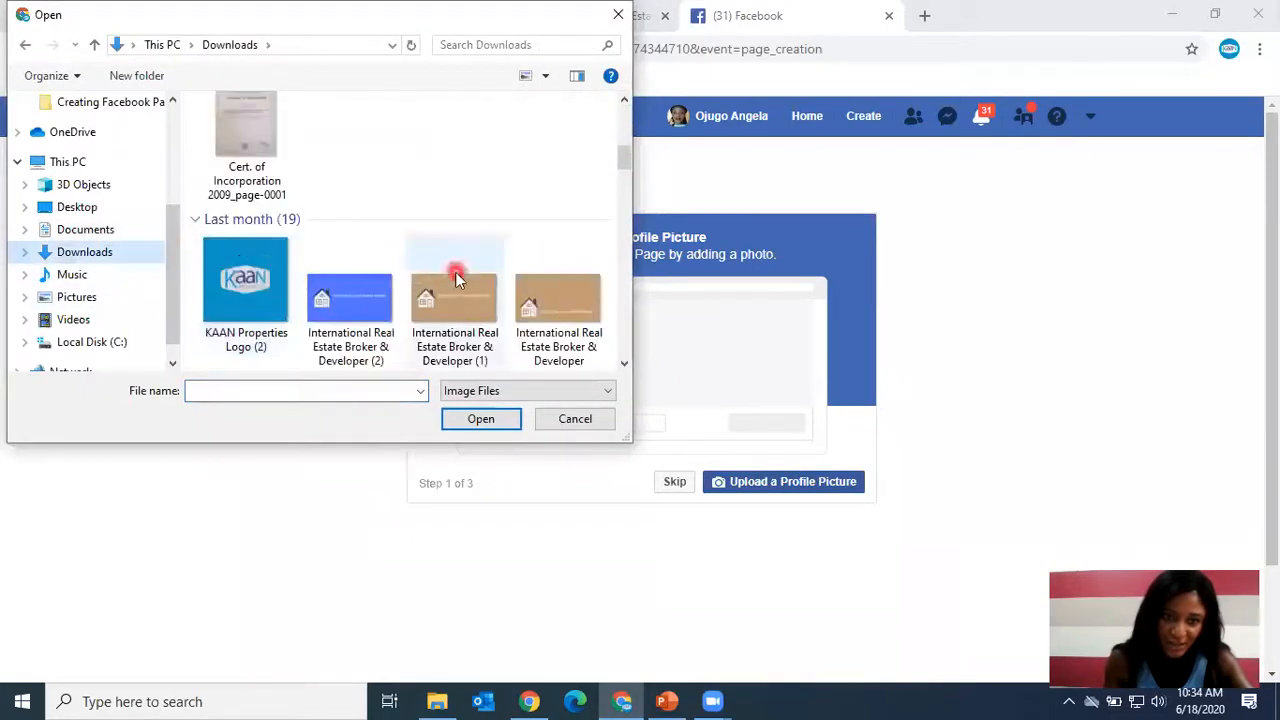
scroll(455, 280, "down", 10)
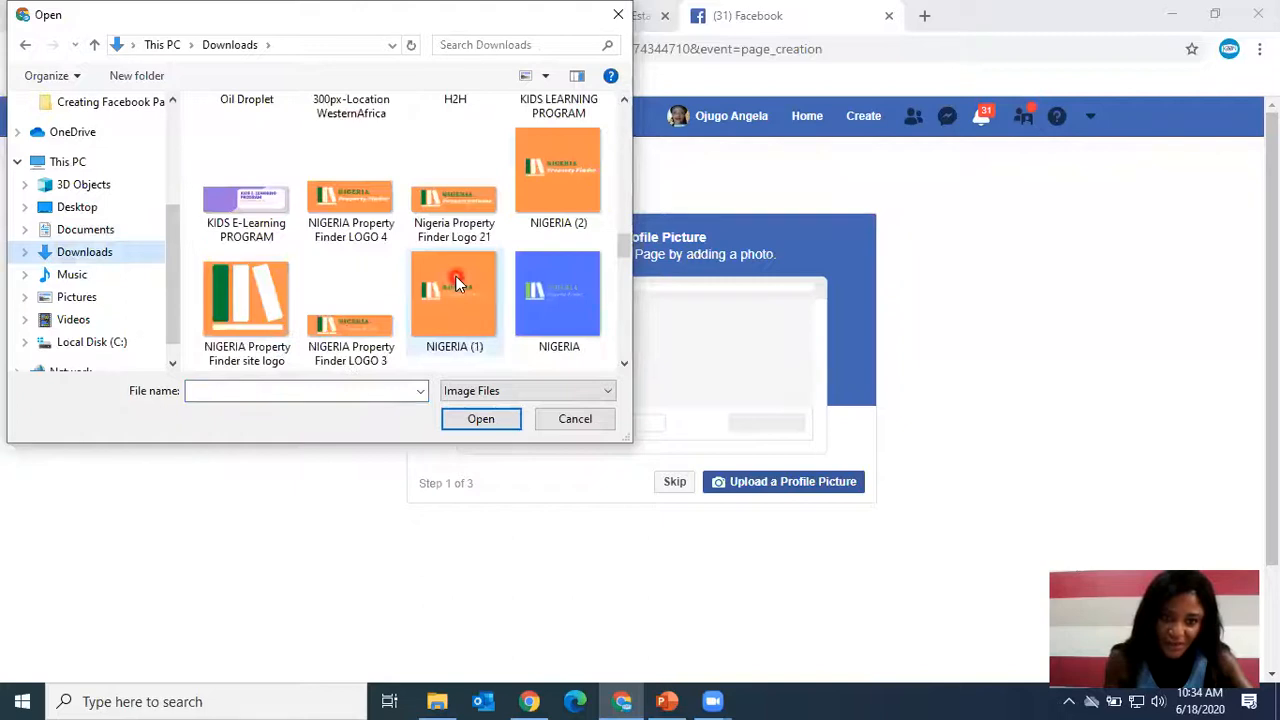
left_click(257, 298)
left_click(471, 427)
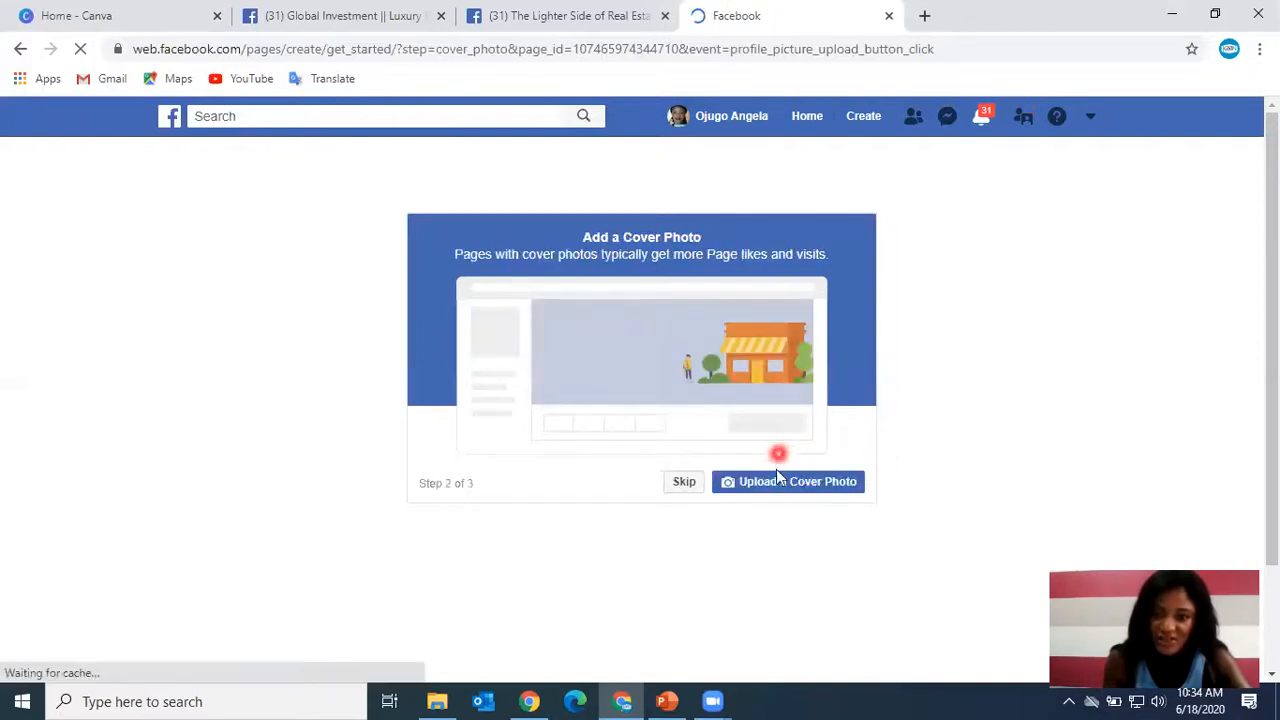
Upload NIGERIA Property Finder LOGO 4 from Downloads as the cover photo and decline online booking.
left_click(772, 486)
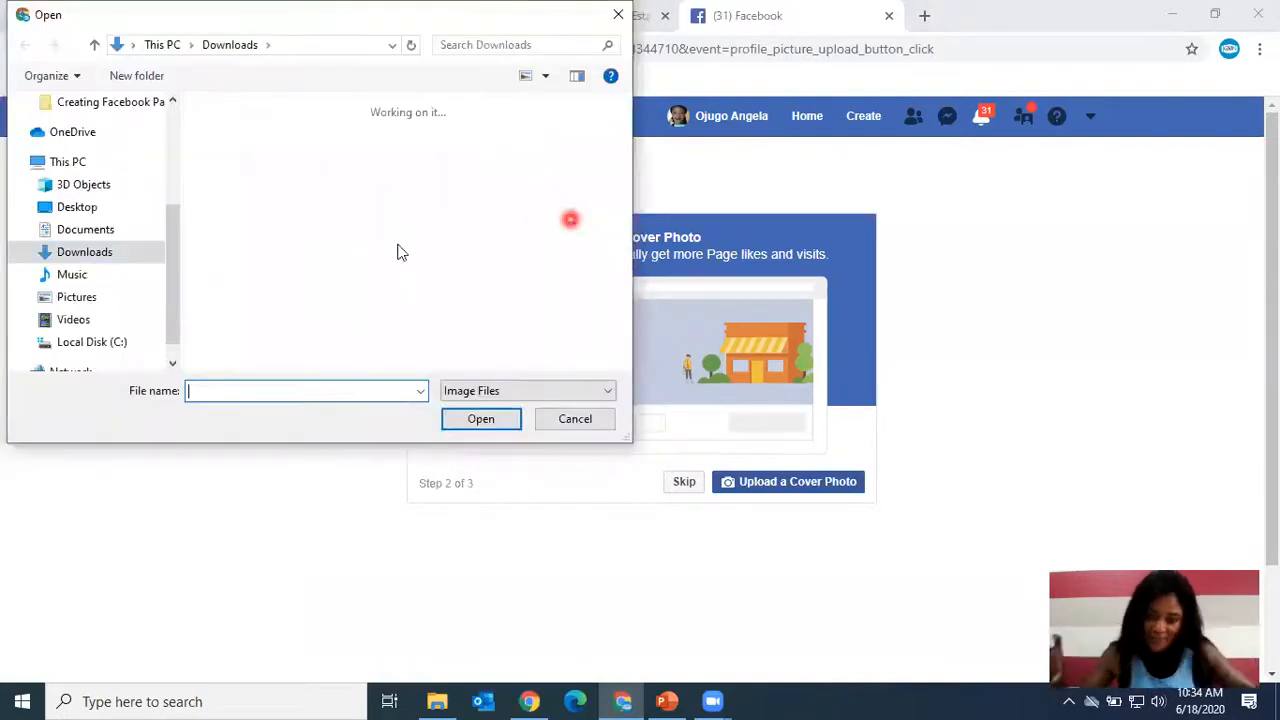
scroll(414, 240, "down", 3)
scroll(414, 240, "down", 10)
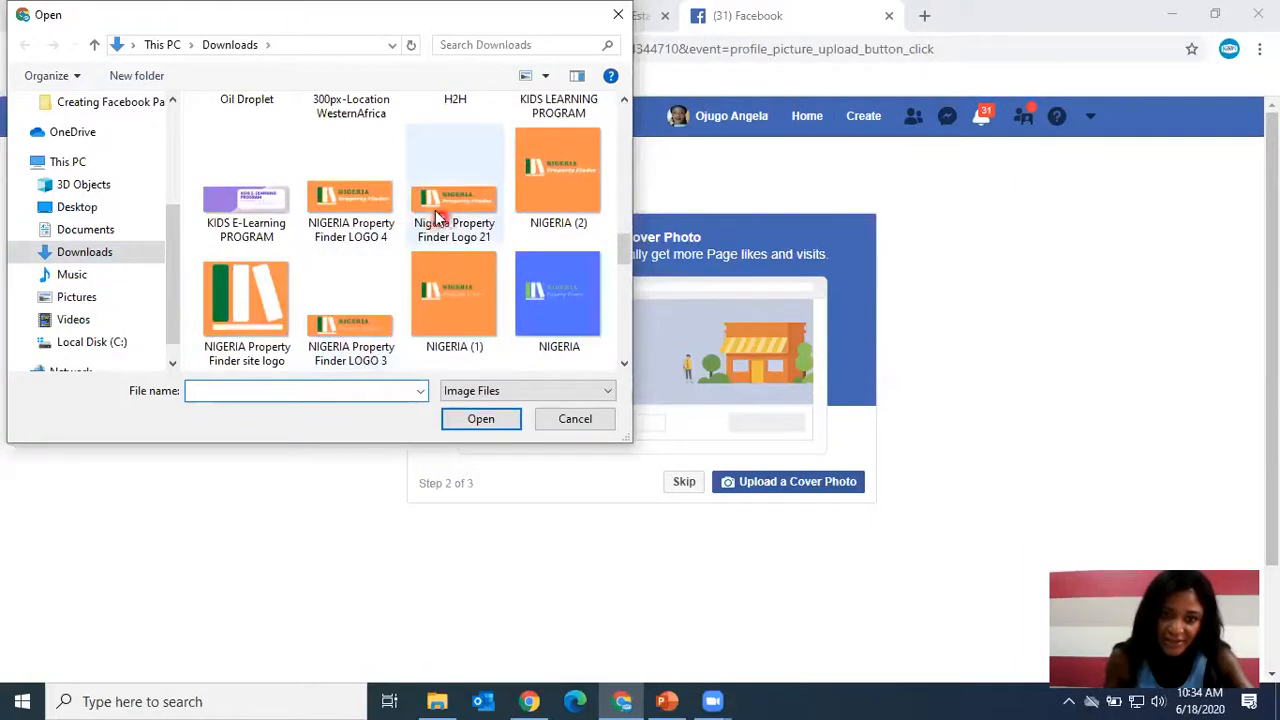
left_click(369, 206)
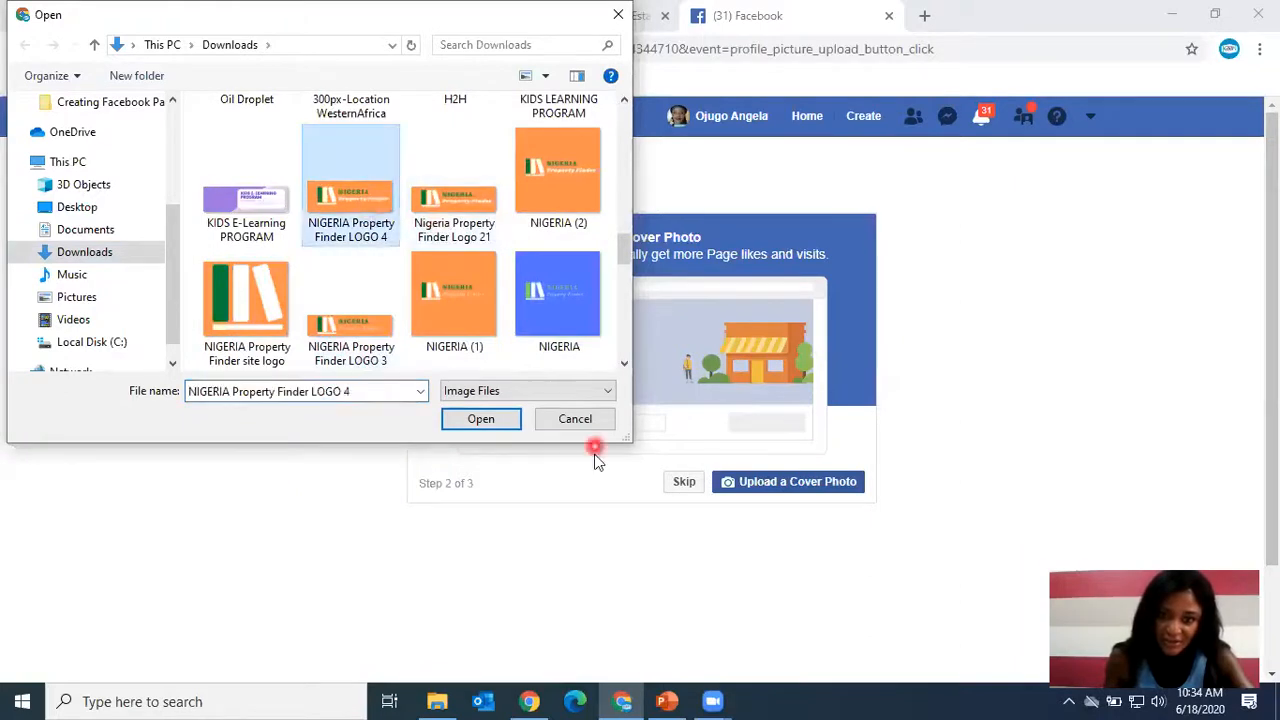
left_click(482, 419)
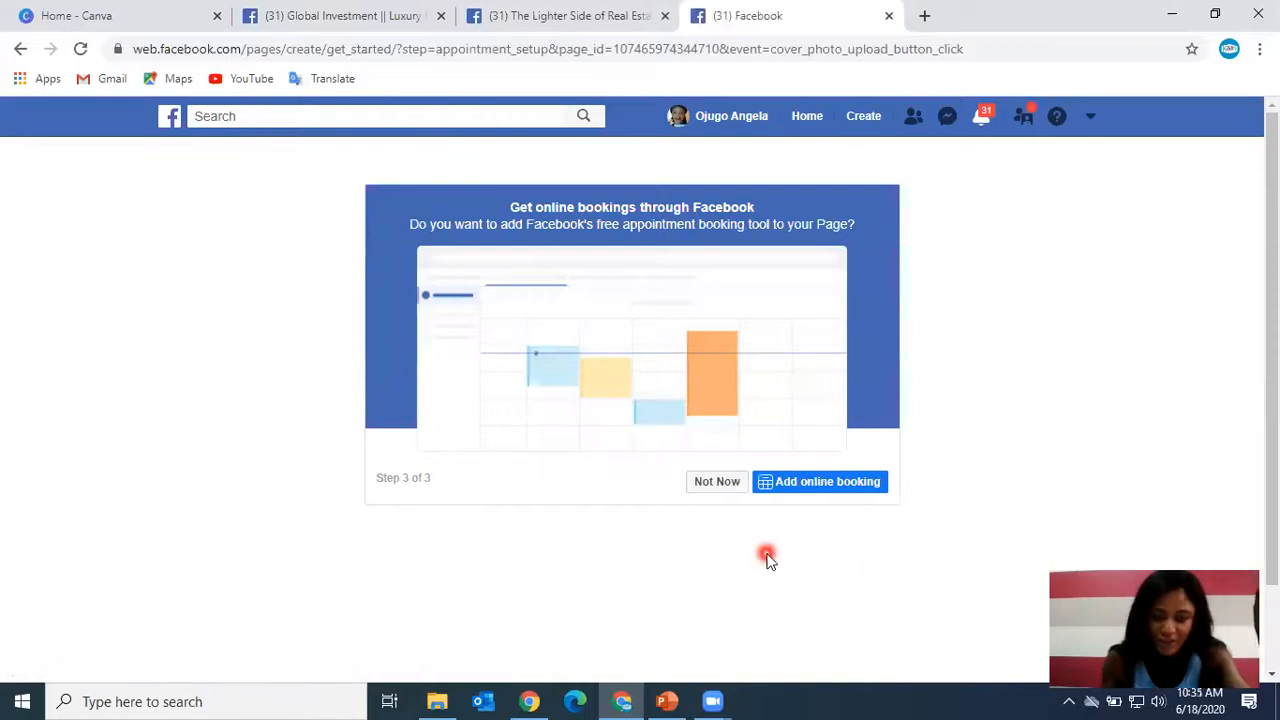
left_click(716, 481)
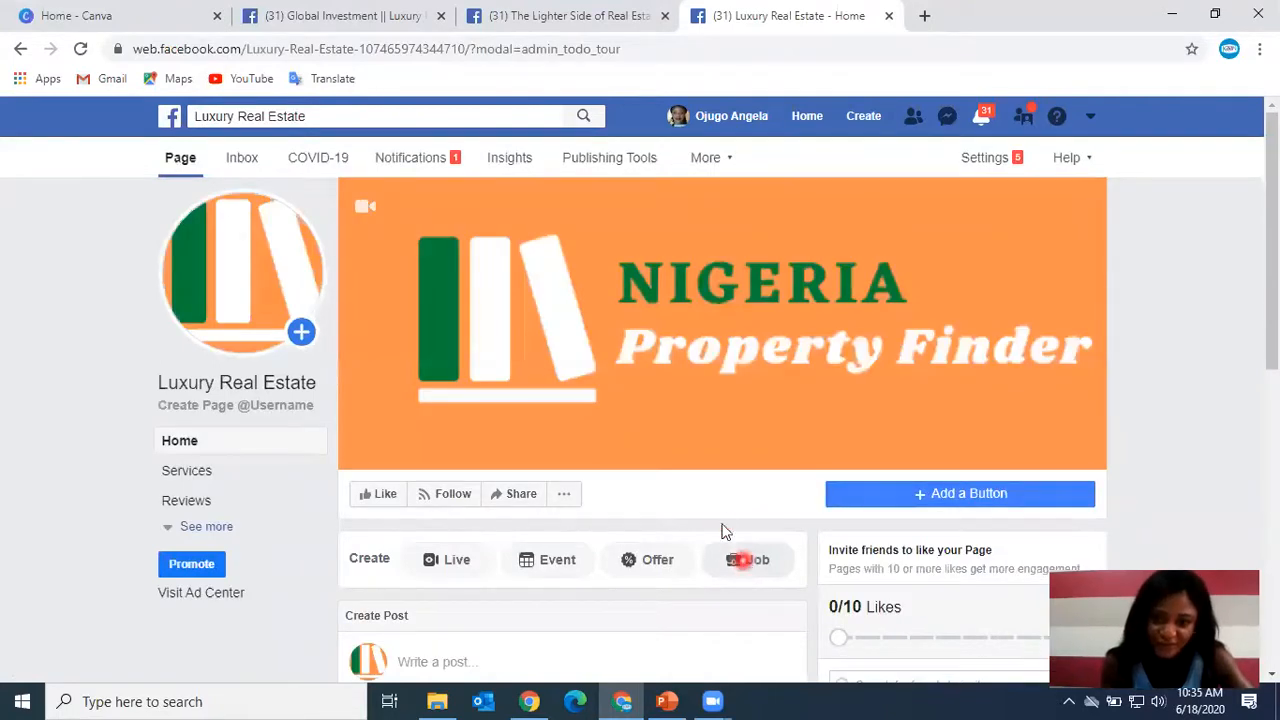
Browse the new page's timeline and expand its full list of sidebar sections.
scroll(742, 472, "down", 2)
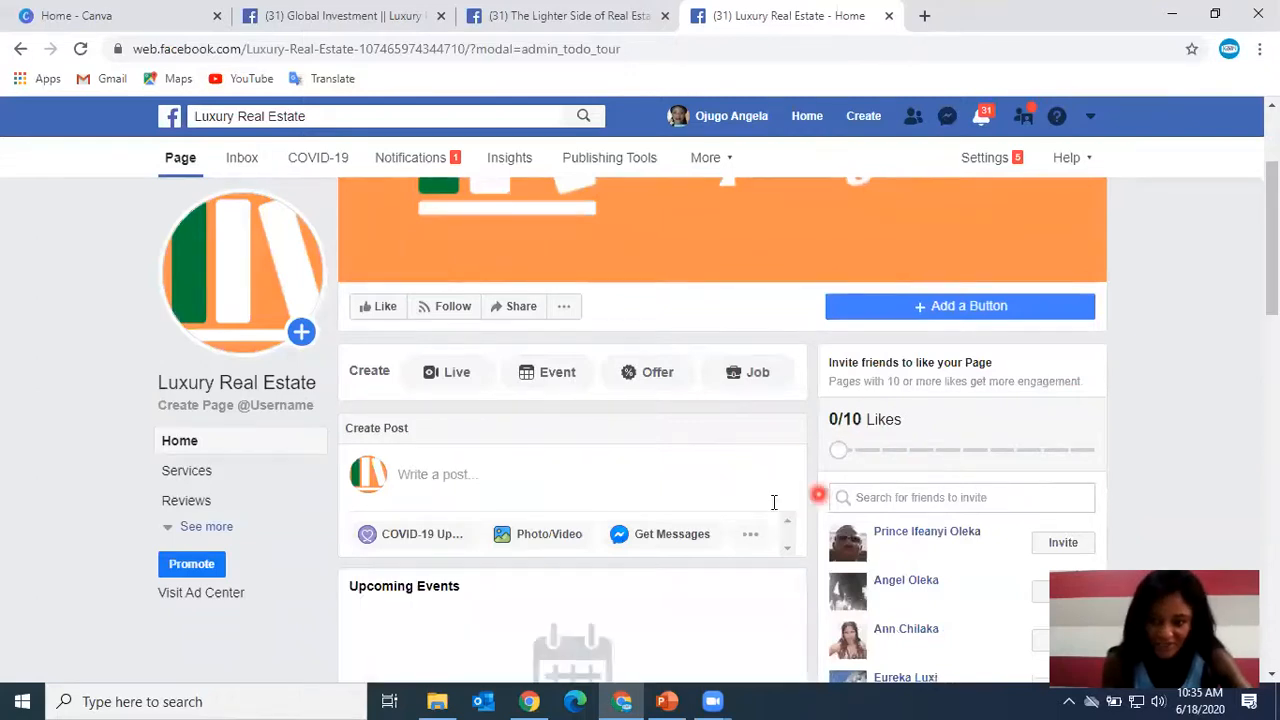
scroll(770, 510, "down", 7)
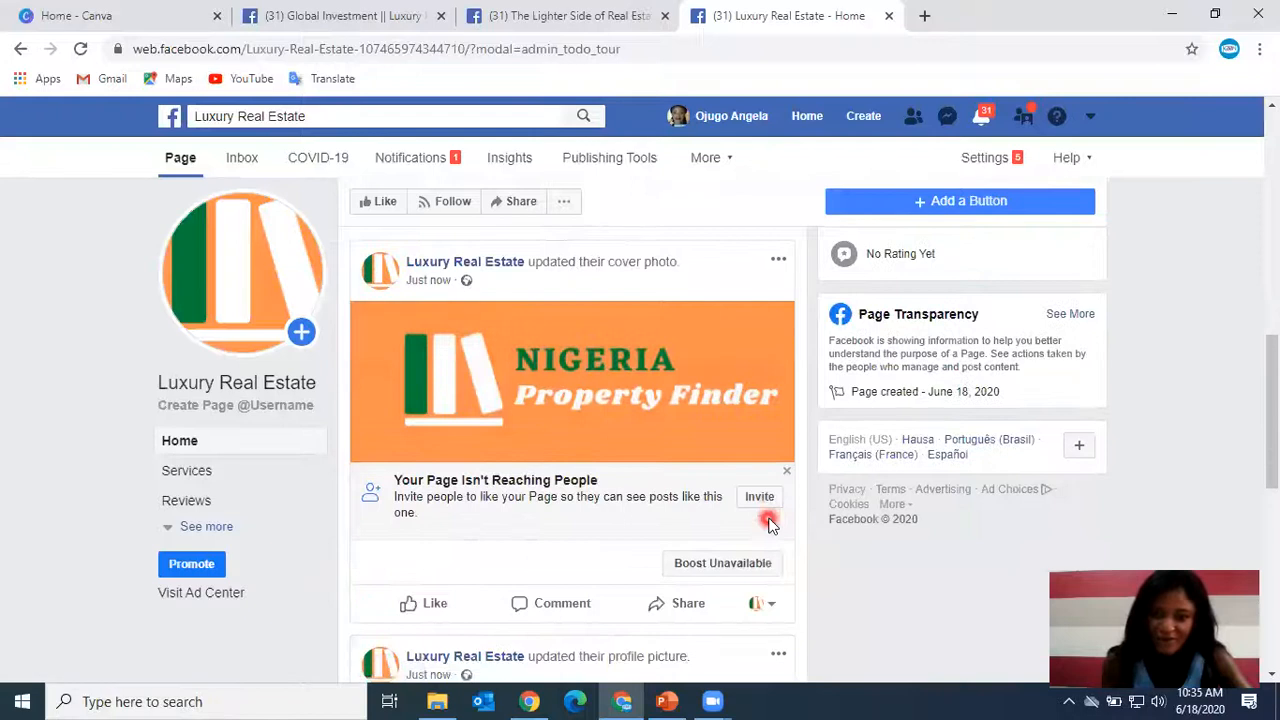
scroll(770, 520, "up", 10)
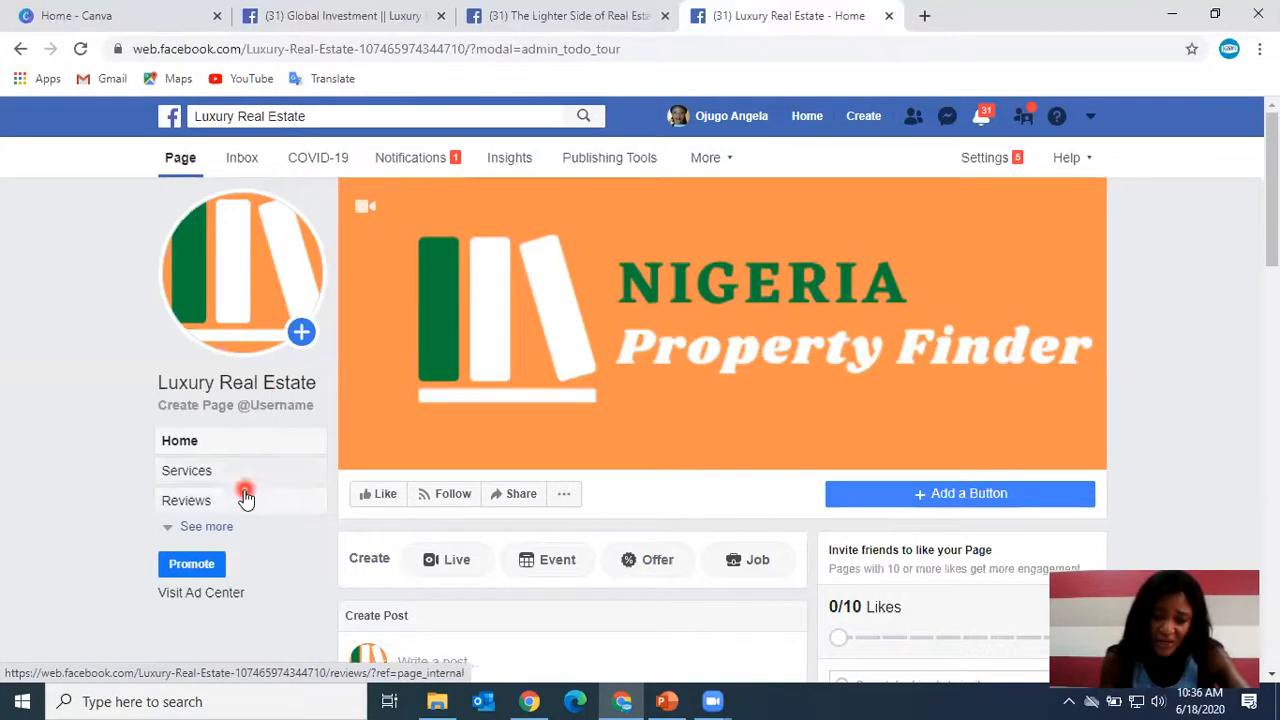
scroll(246, 497, "down", 1)
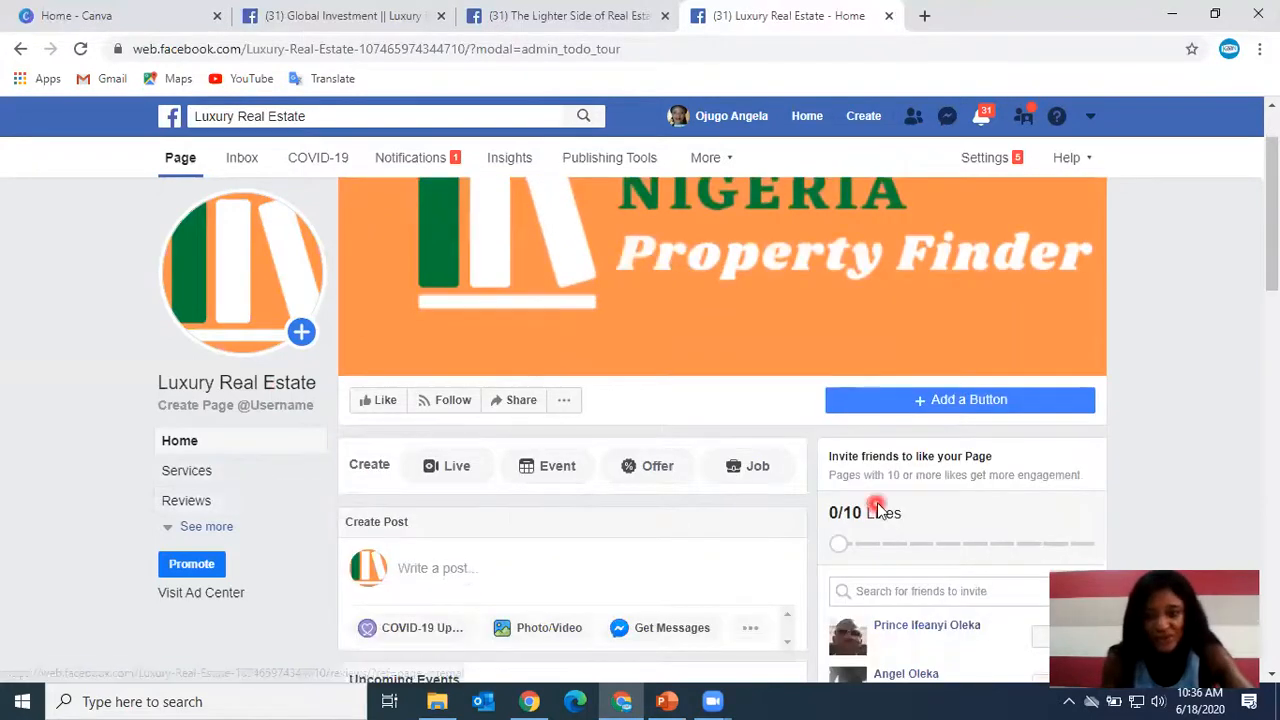
scroll(871, 509, "up", 1)
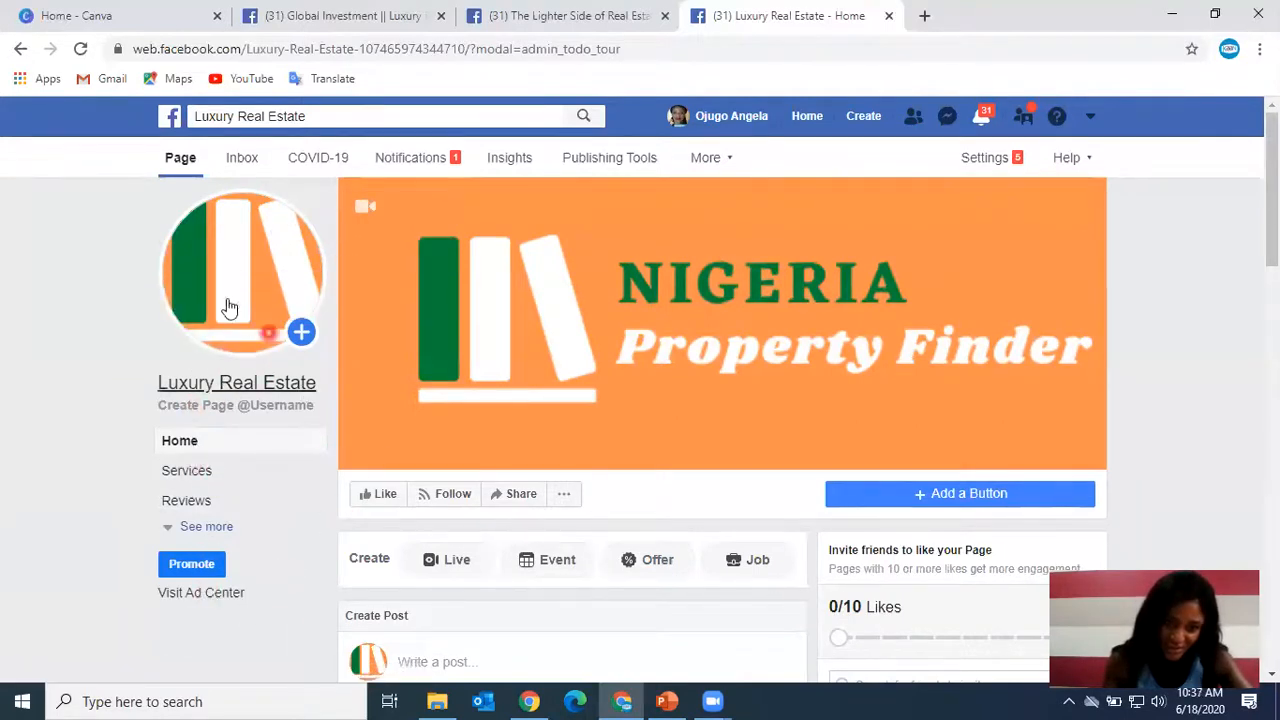
left_click(203, 527)
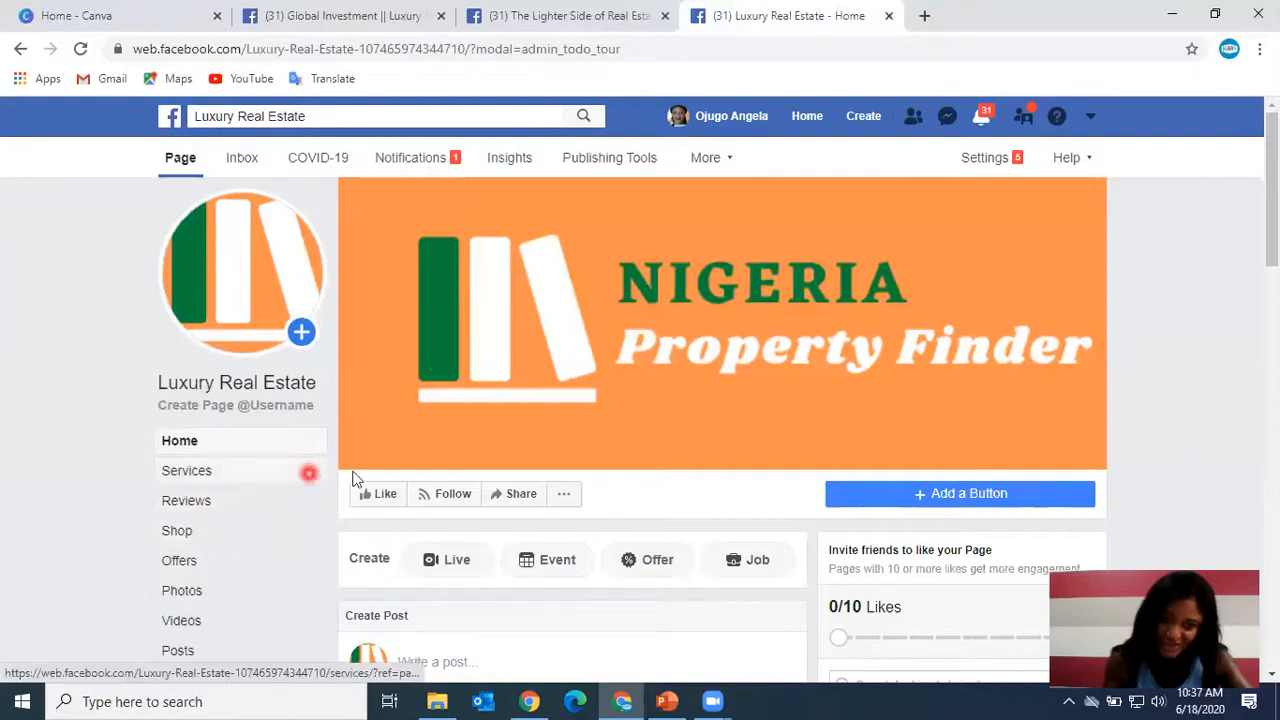
scroll(547, 444, "down", 1)
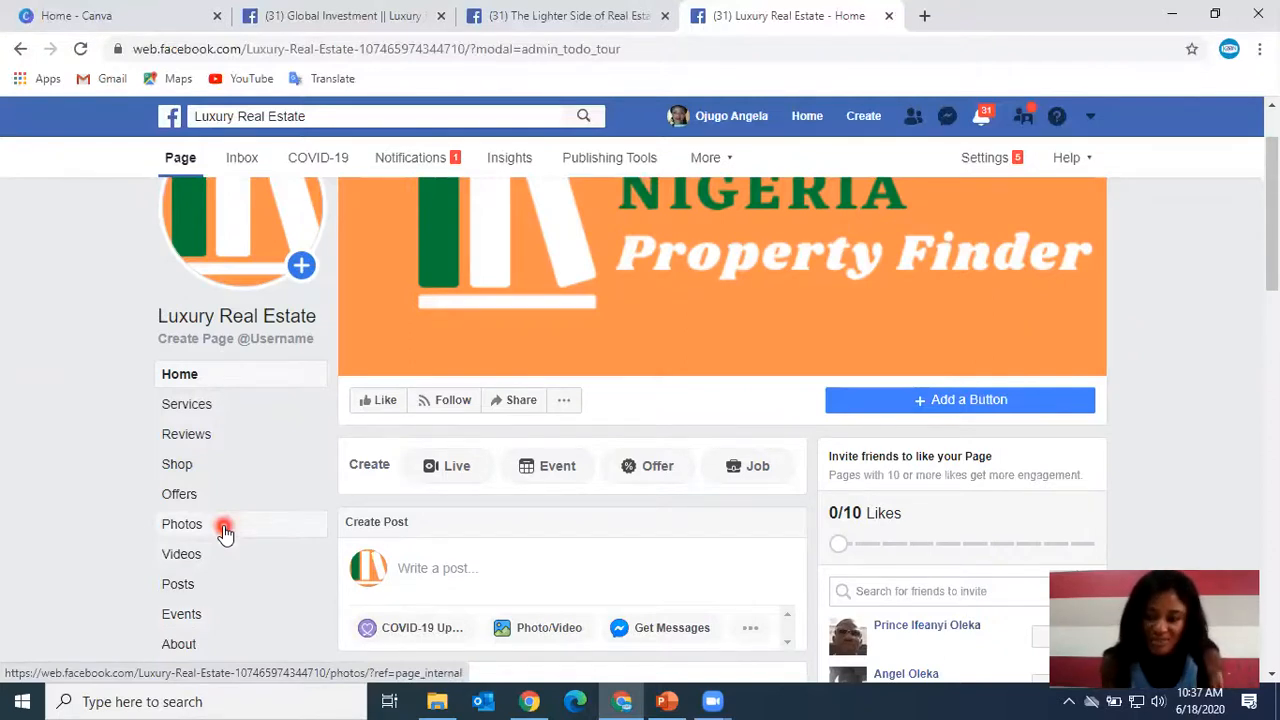
scroll(497, 420, "up", 1)
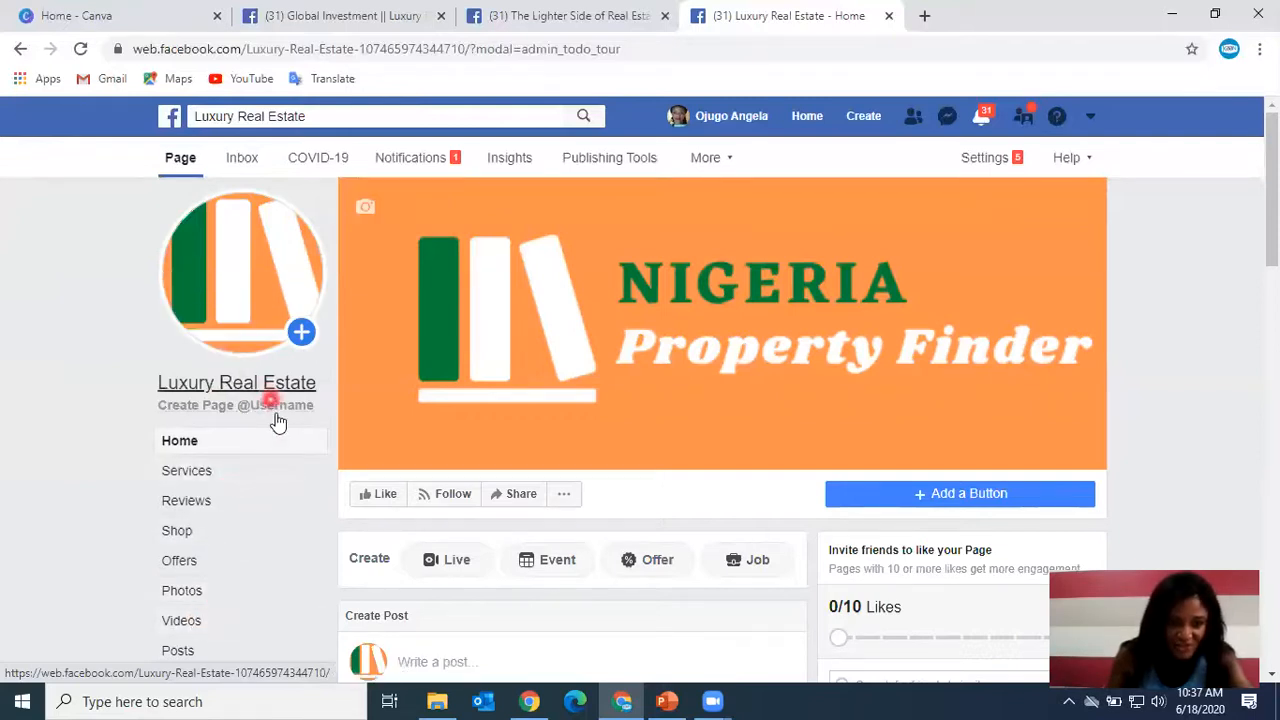
scroll(223, 528, "down", 1)
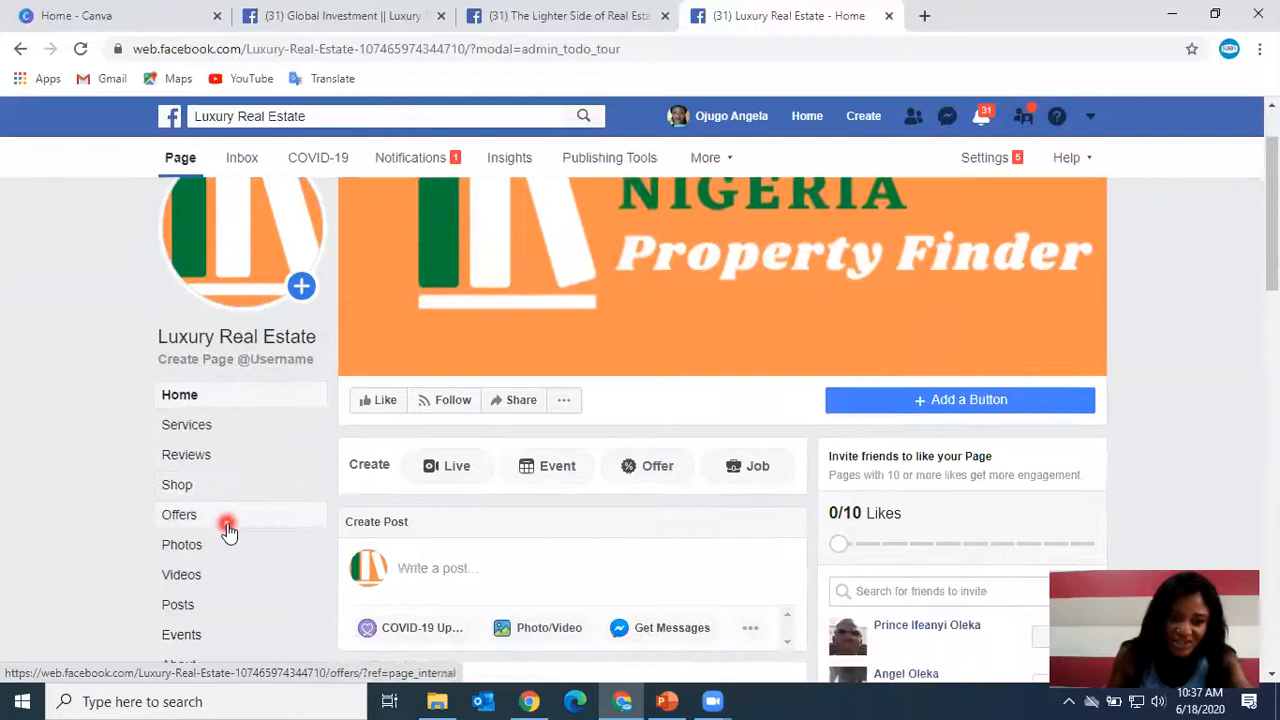
scroll(226, 531, "down", 1)
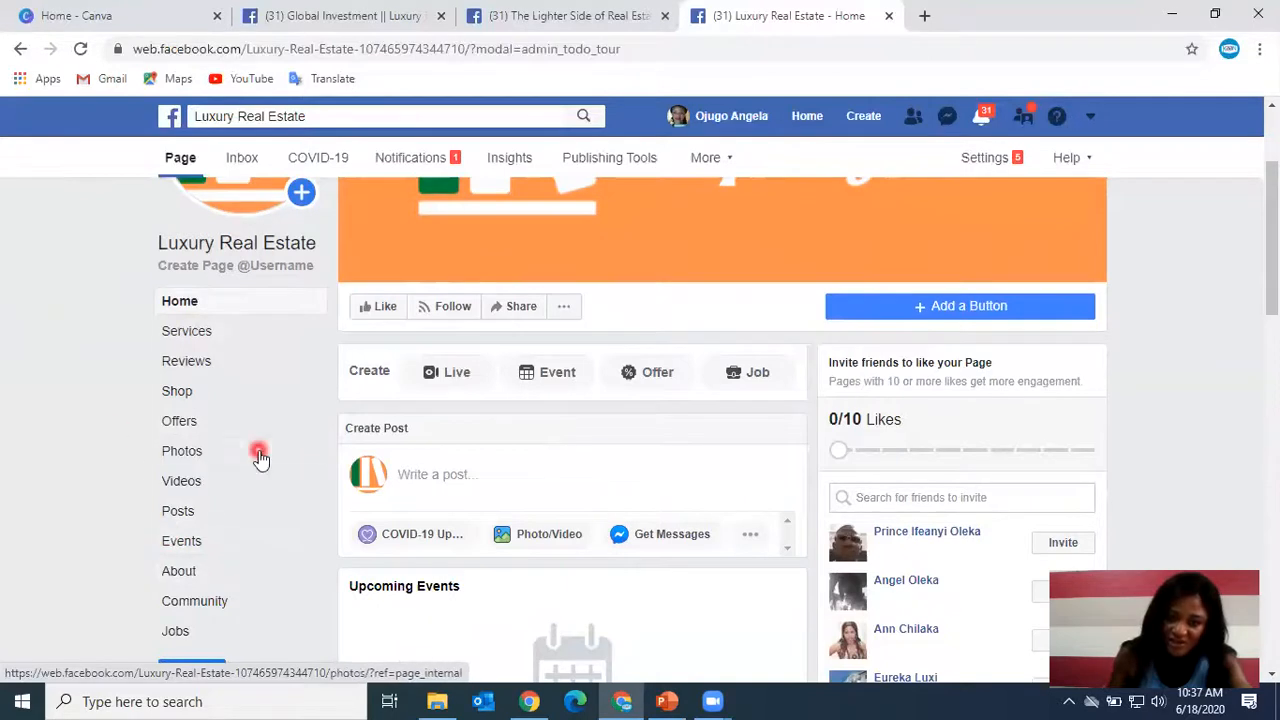
scroll(259, 457, "up", 2)
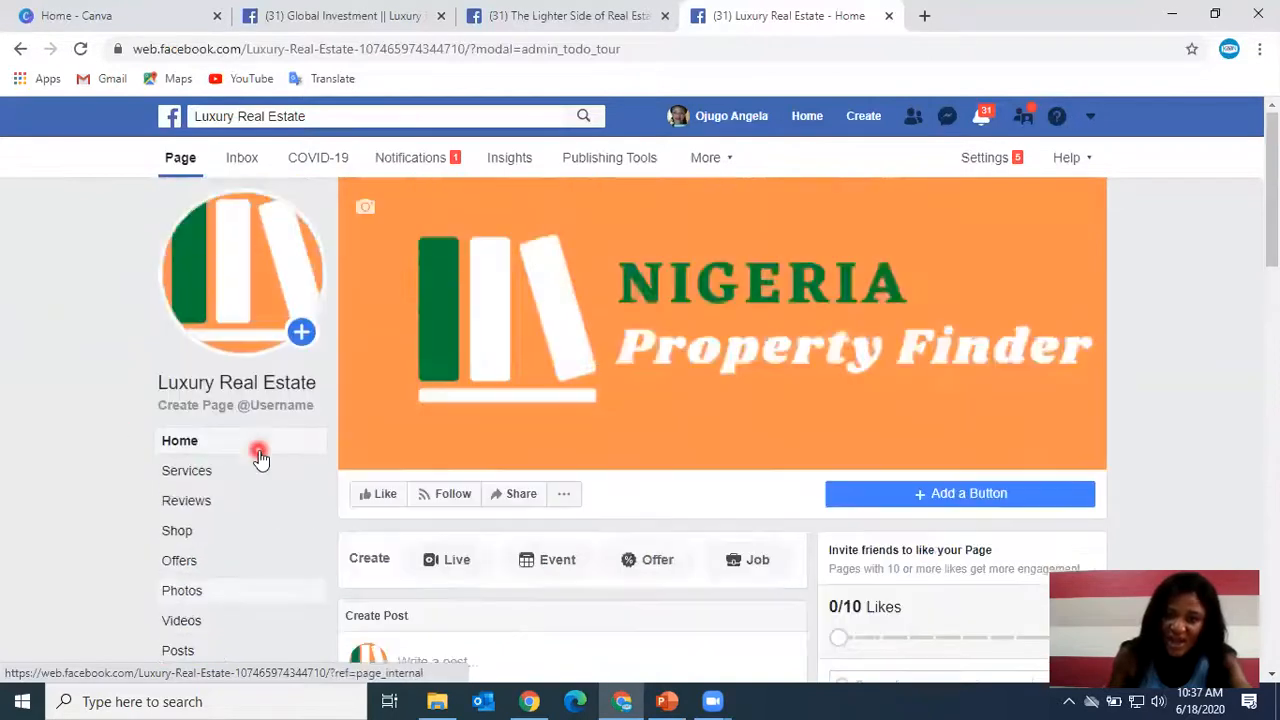
Enter the Page Info description 'A real estate professional with the aim to satisfy my client in the sale, rent, leasing, and purchase of real estate properties.'.
left_click(997, 168)
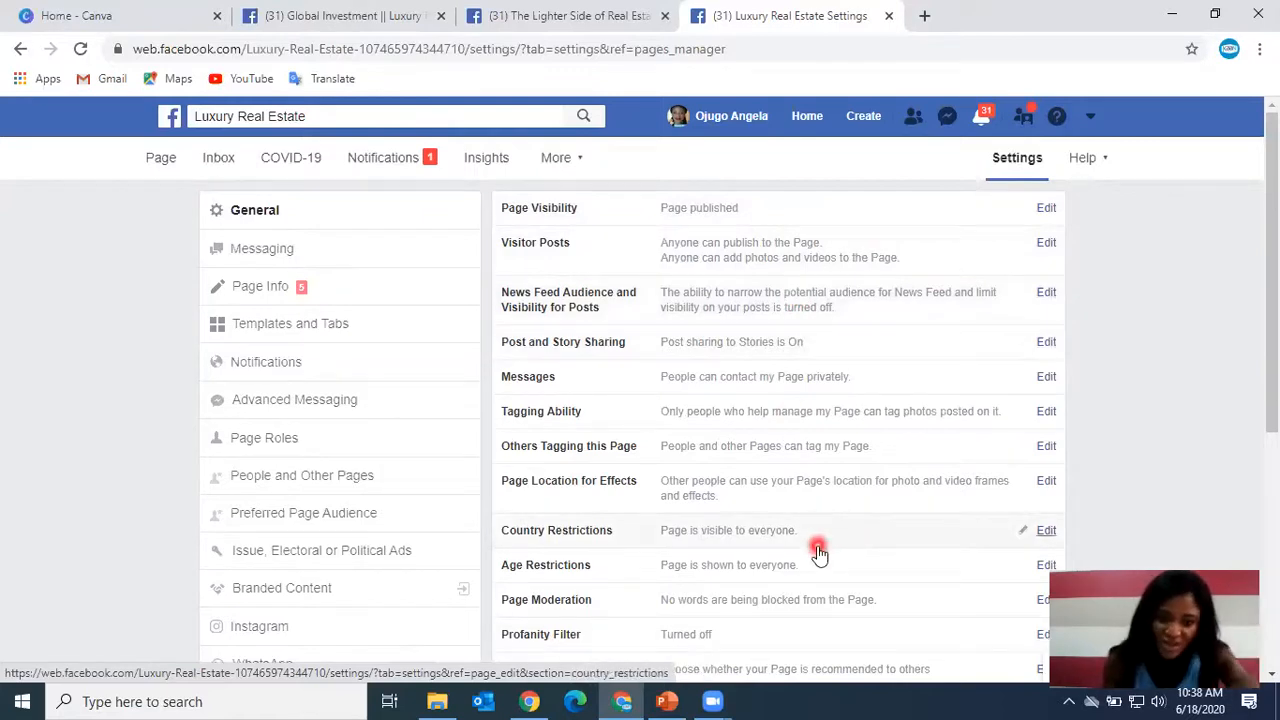
left_click(290, 287)
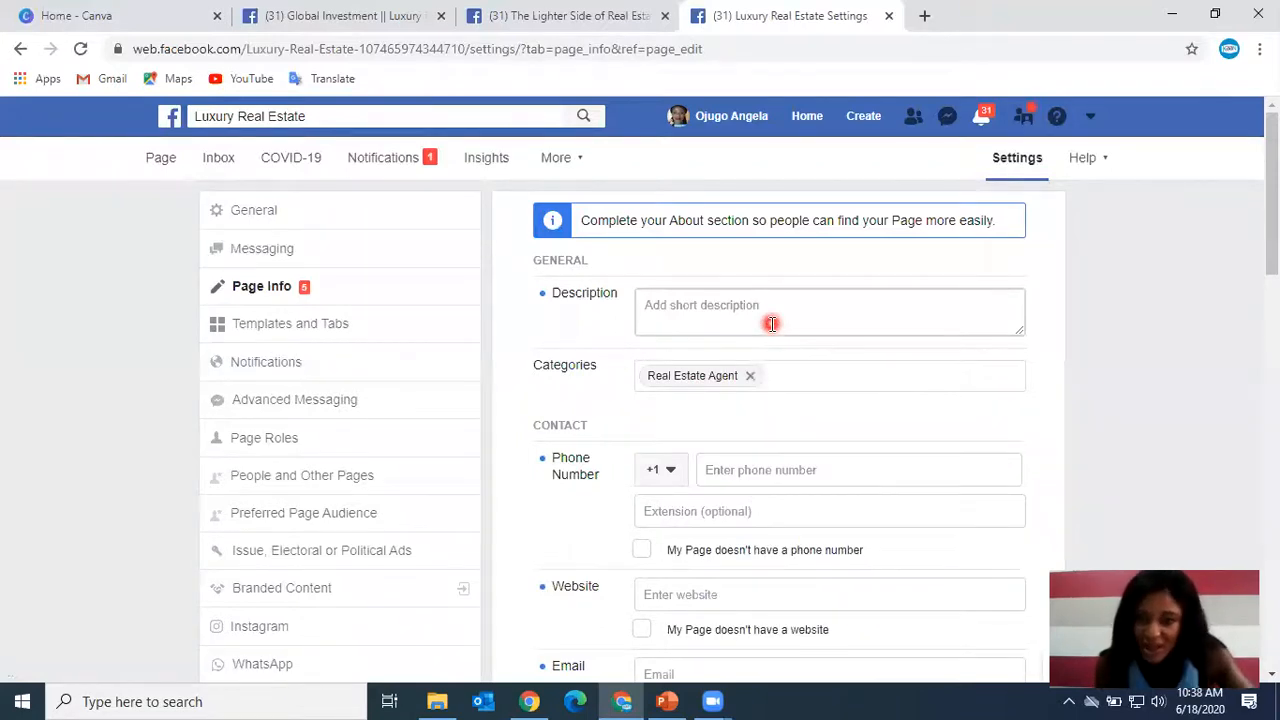
left_click(772, 322)
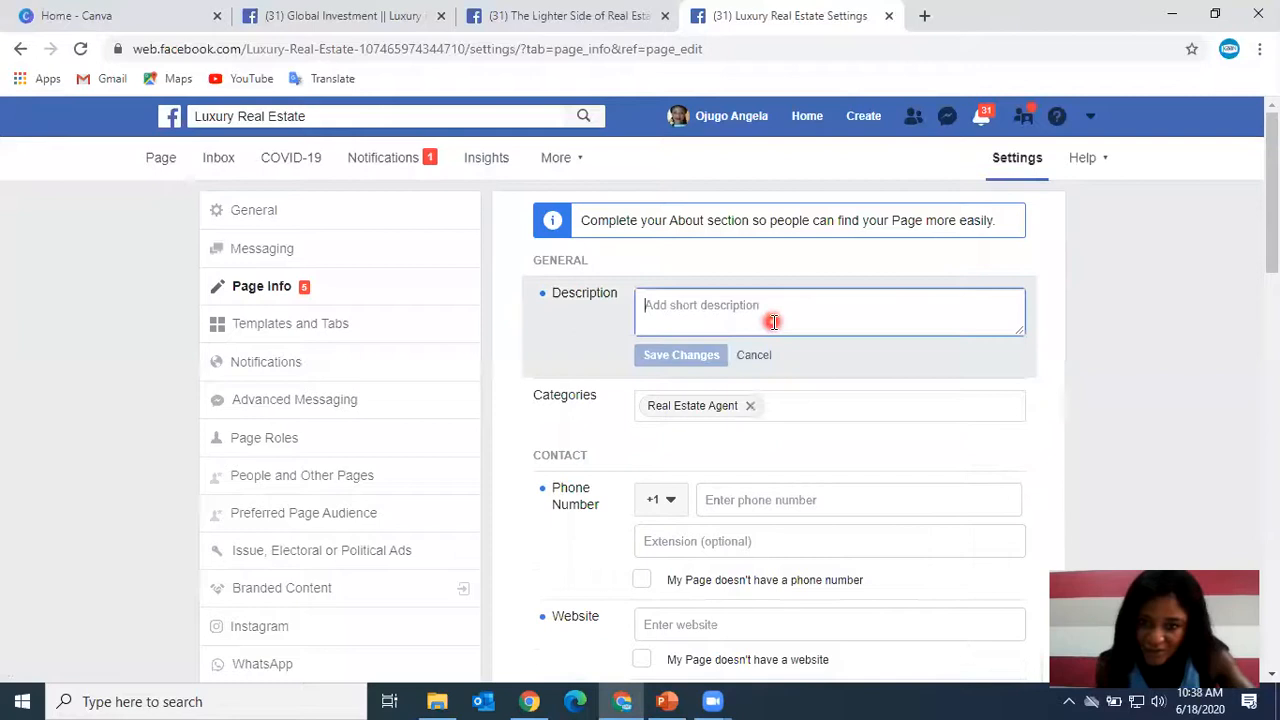
type("Real e")
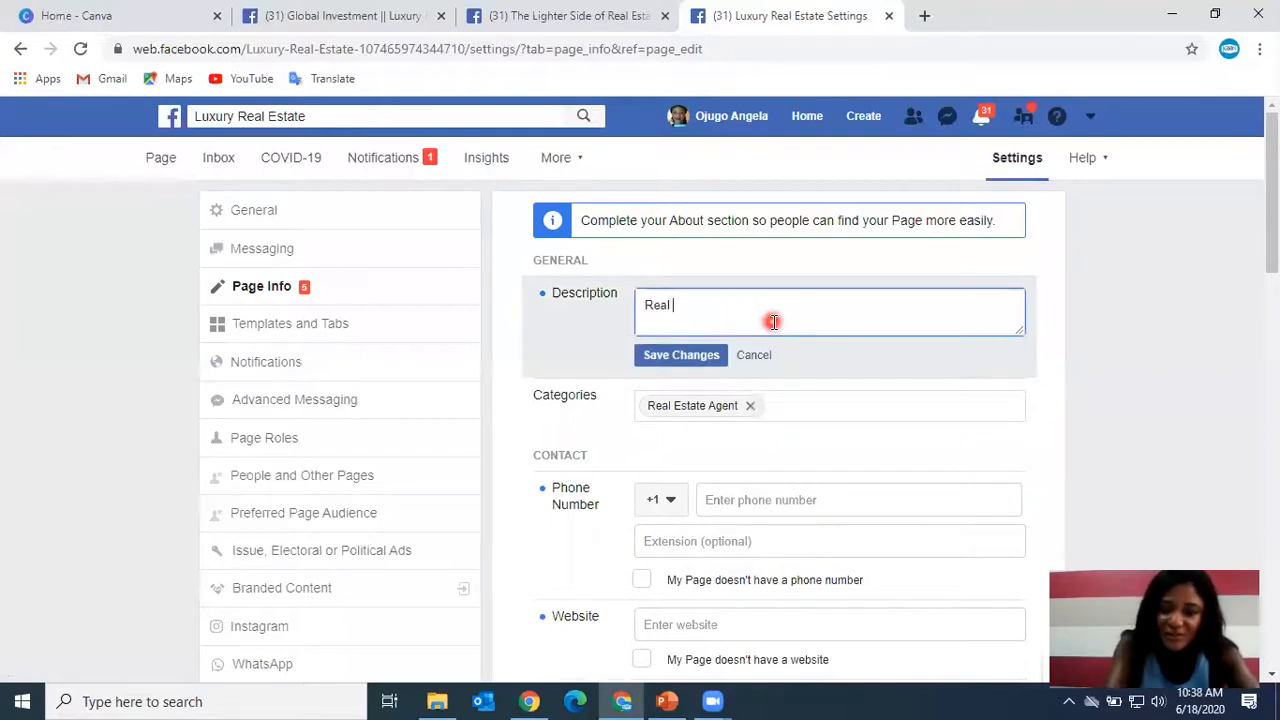
key("BackSpace")
key("BackSpace")
key("BackSpace")
key("BackSpace")
key("BackSpace")
key("BackSpace")
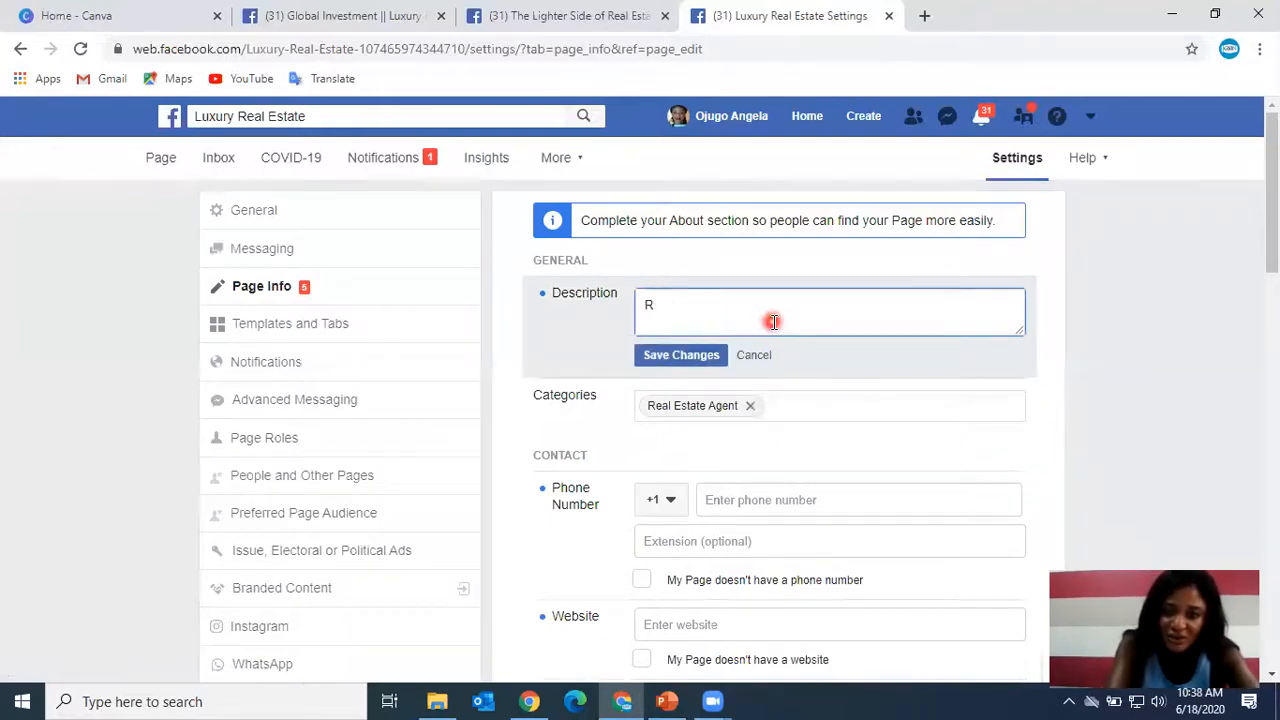
type("A rea")
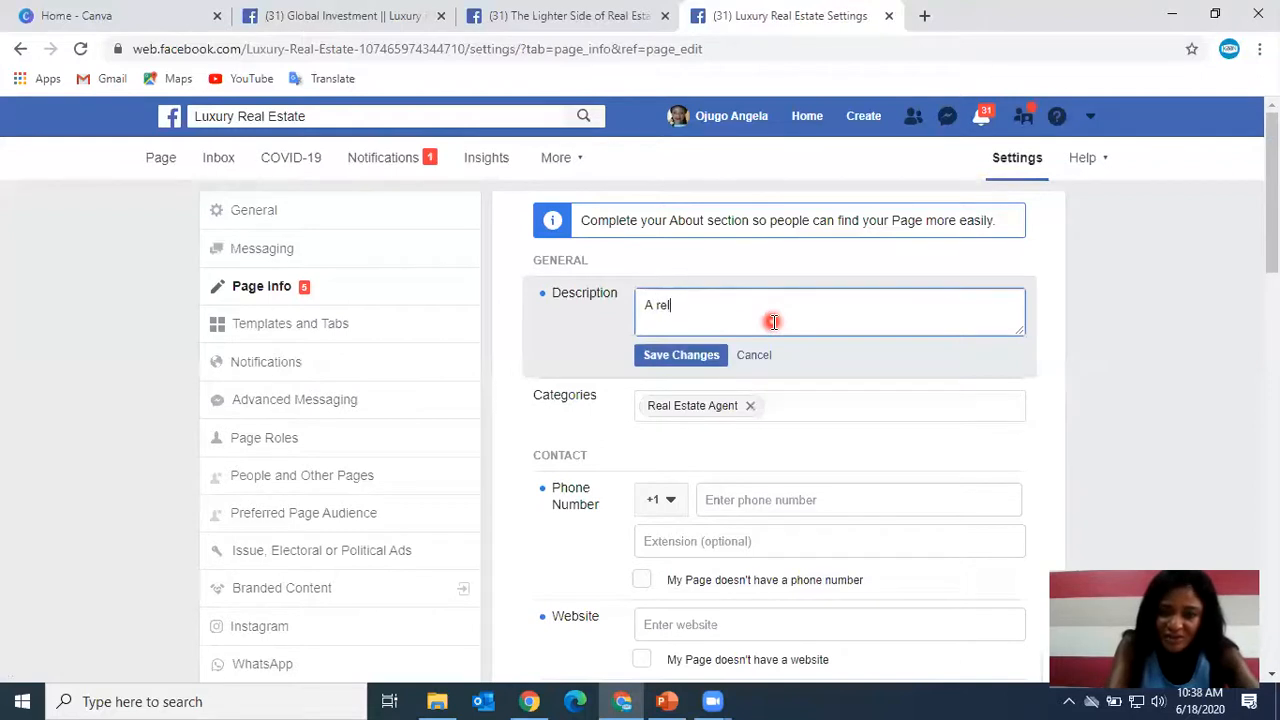
key("BackSpace")
type("al es")
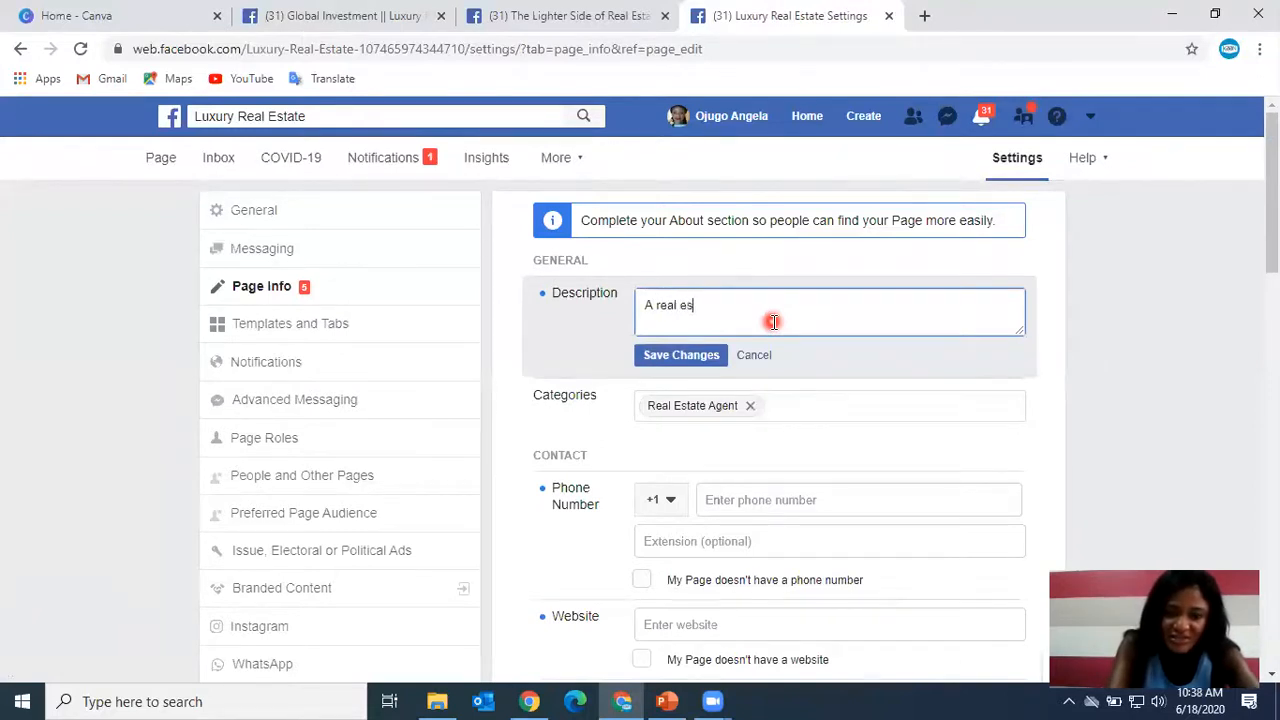
type("tate professional")
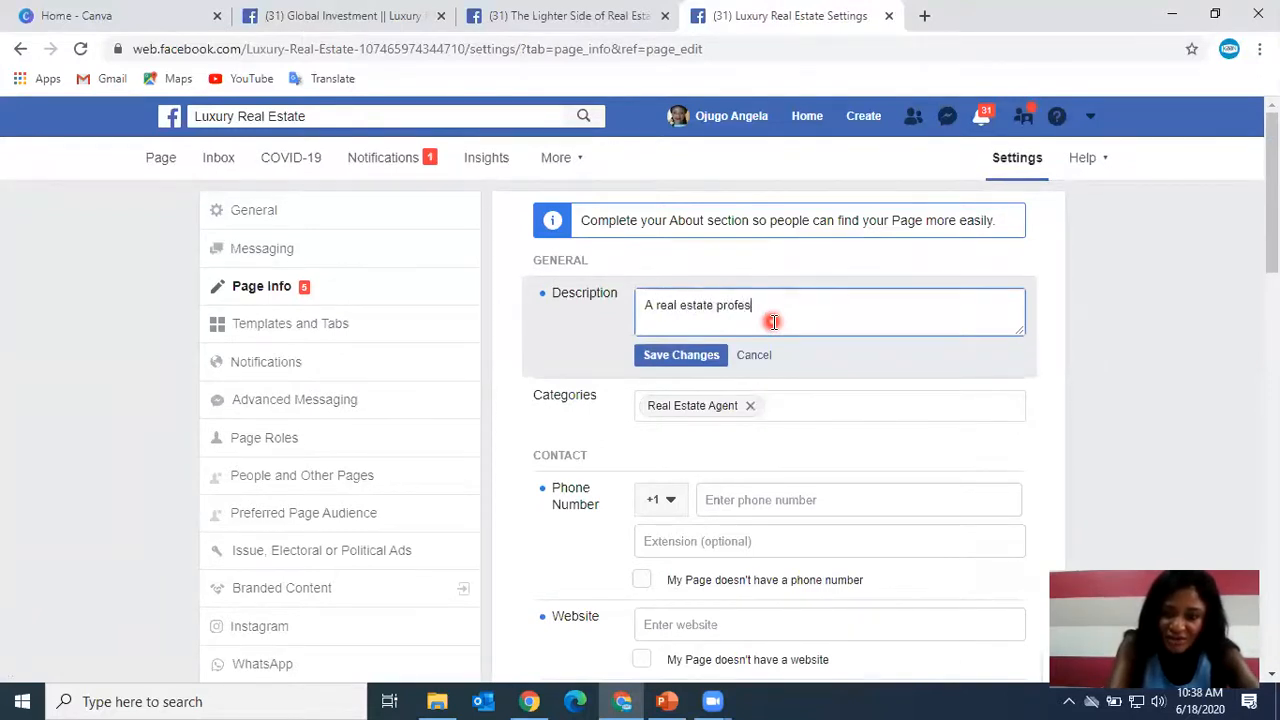
type("h the aim to ")
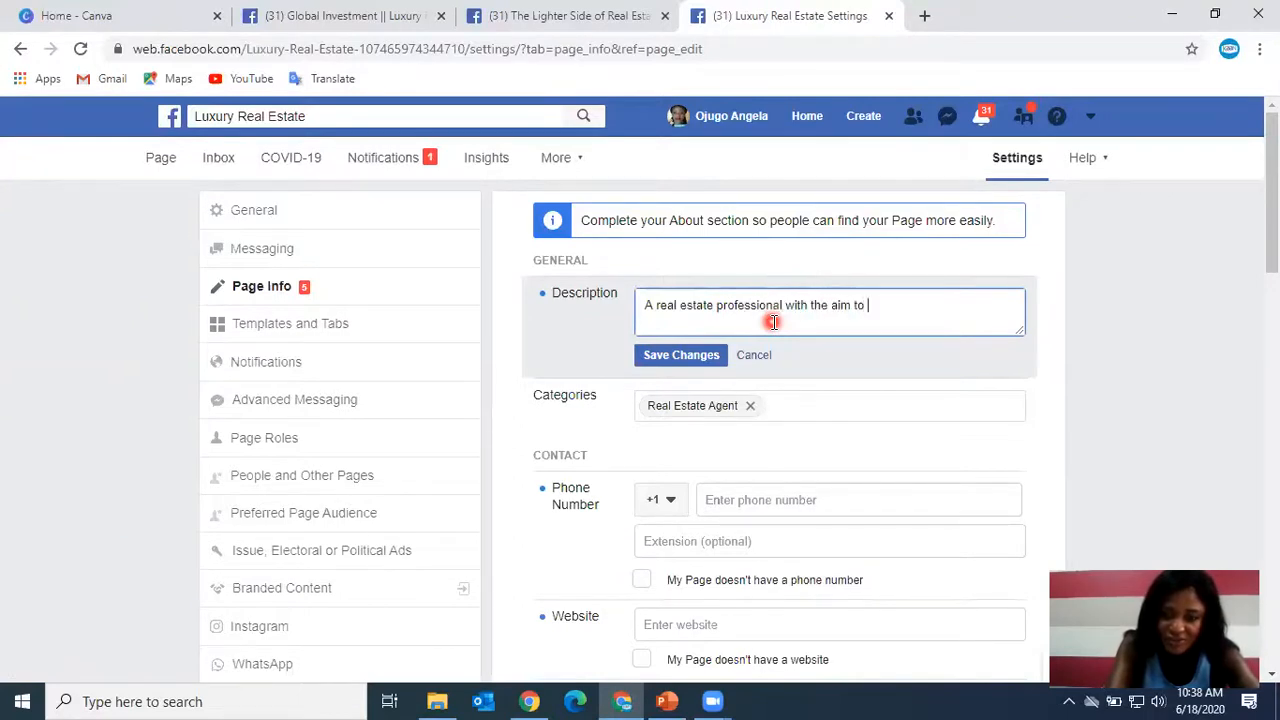
type("satisfy muy c")
key("BackSpace")
key("BackSpace")
key("BackSpace")
key("BackSpace")
type("y")
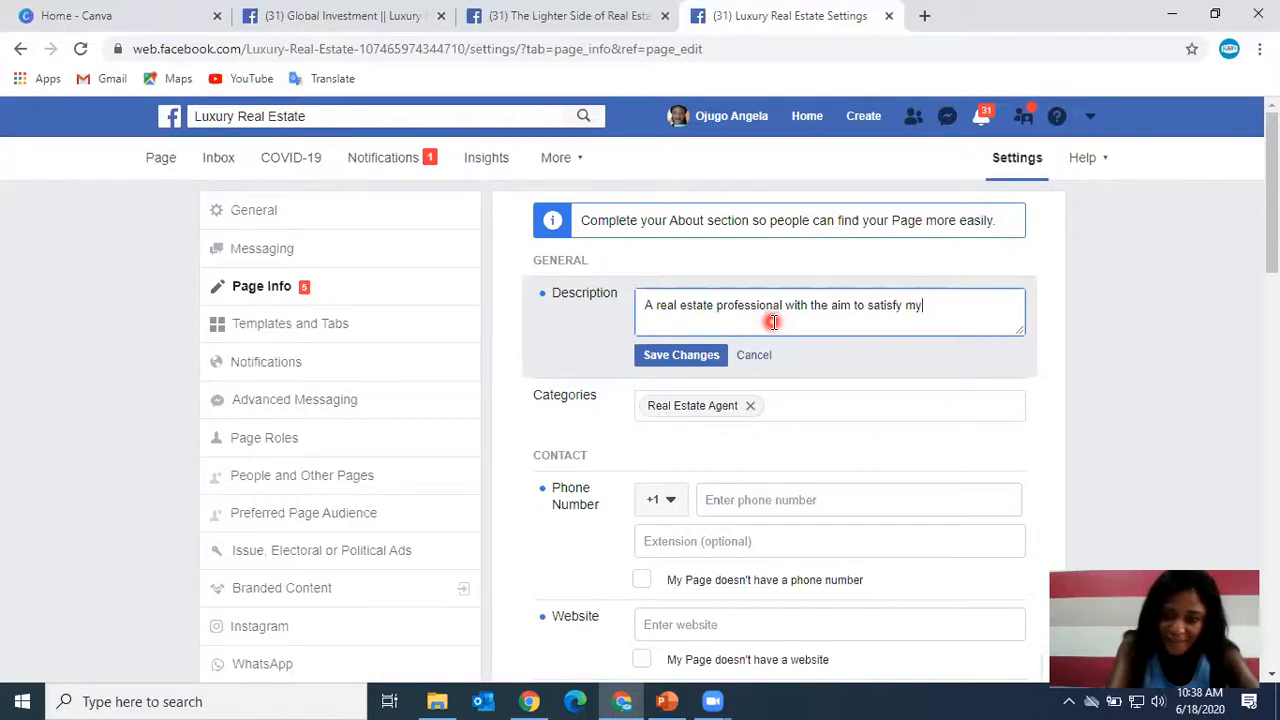
type(" client in")
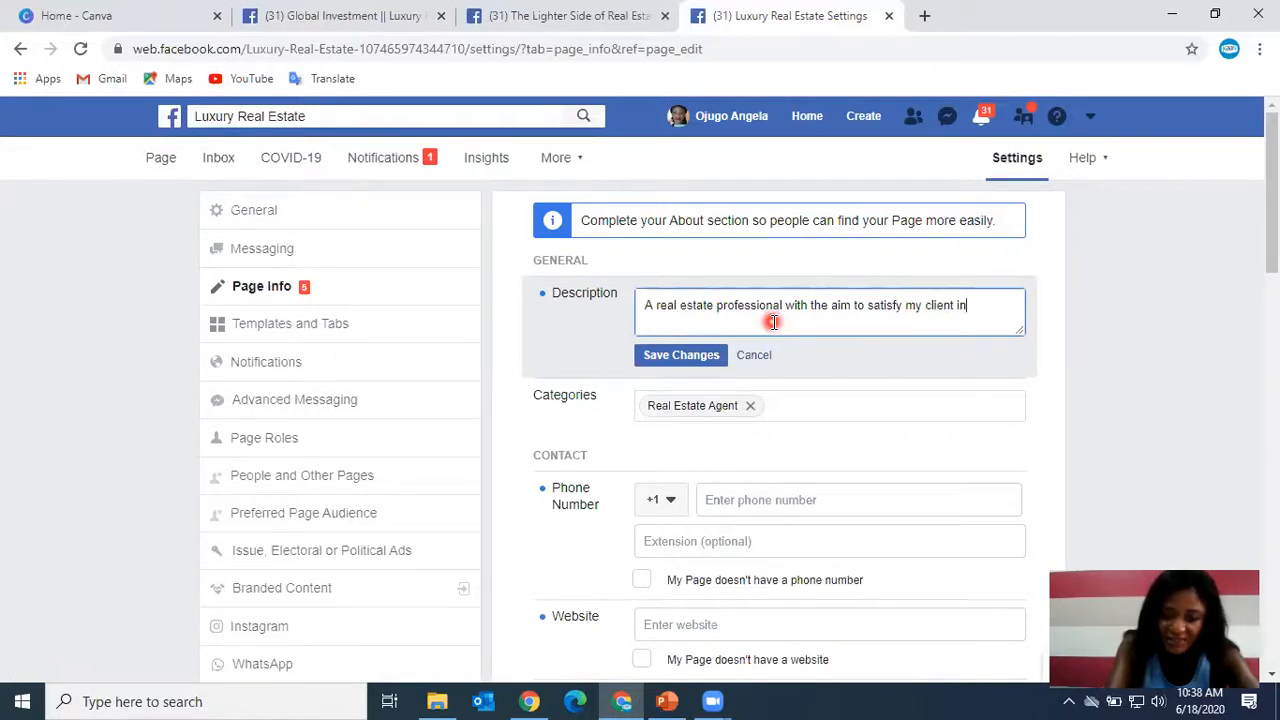
type(" the sale, rent")
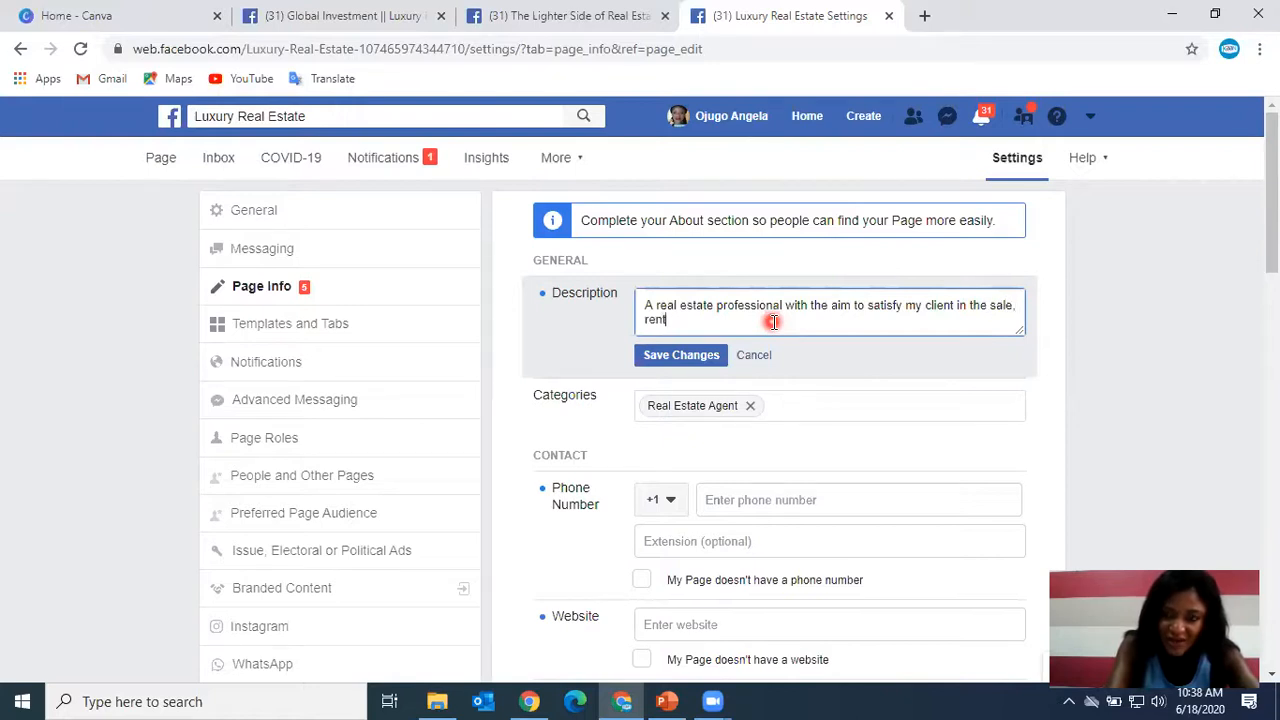
type(", leasing")
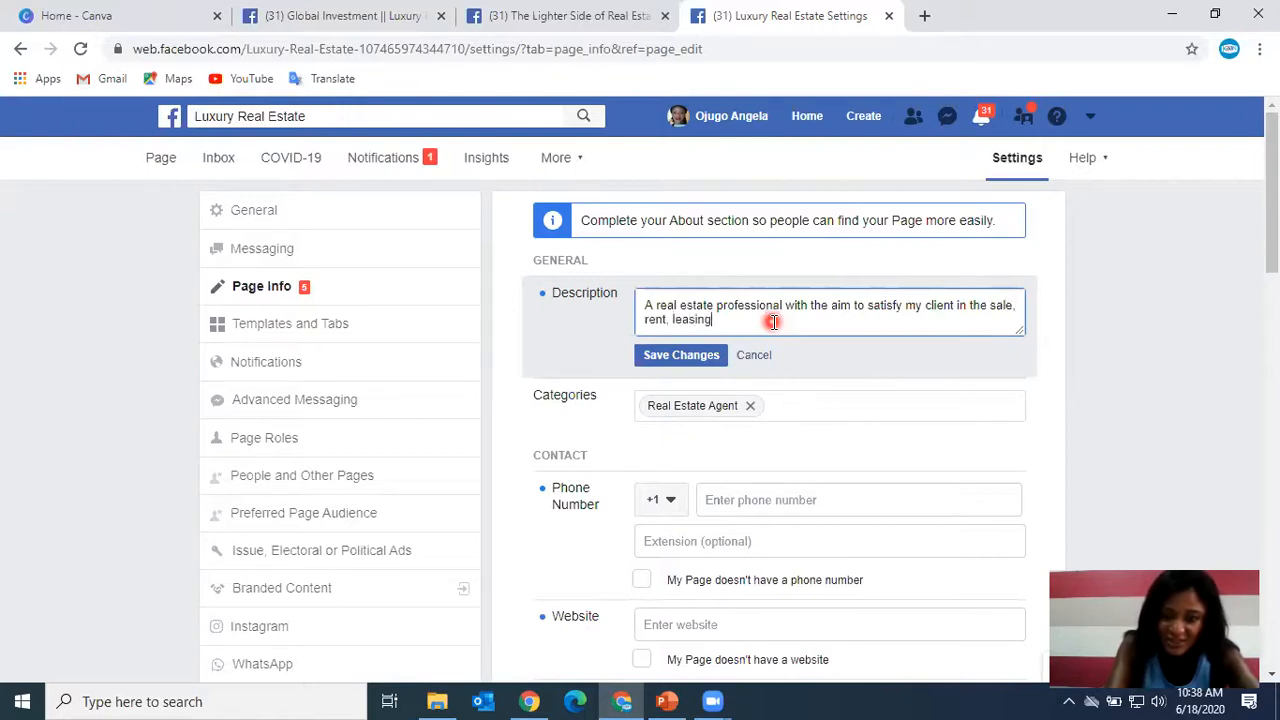
type(", and p")
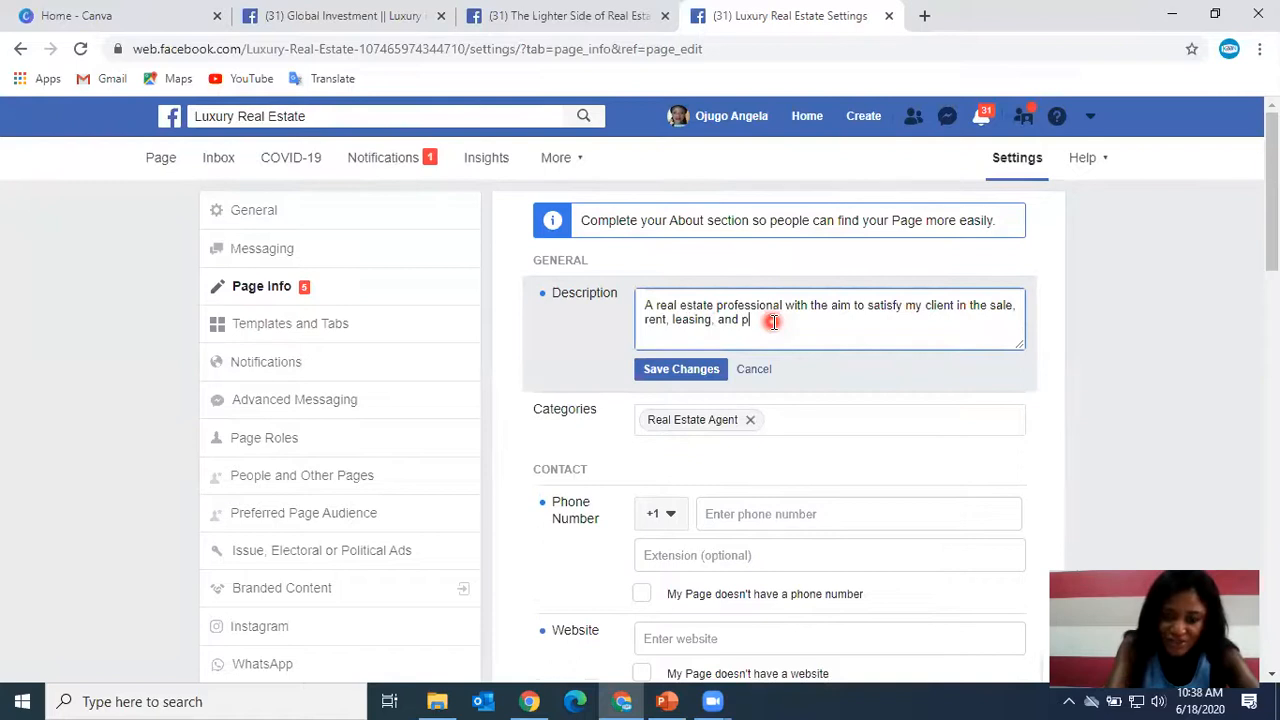
type("urchase of ")
type("rea e==")
key("BackSpace")
key("BackSpace")
key("BackSpace")
key("BackSpace")
type("l estate proeprt")
key("BackSpace")
key("BackSpace")
key("BackSpace")
key("BackSpace")
type("perties.")
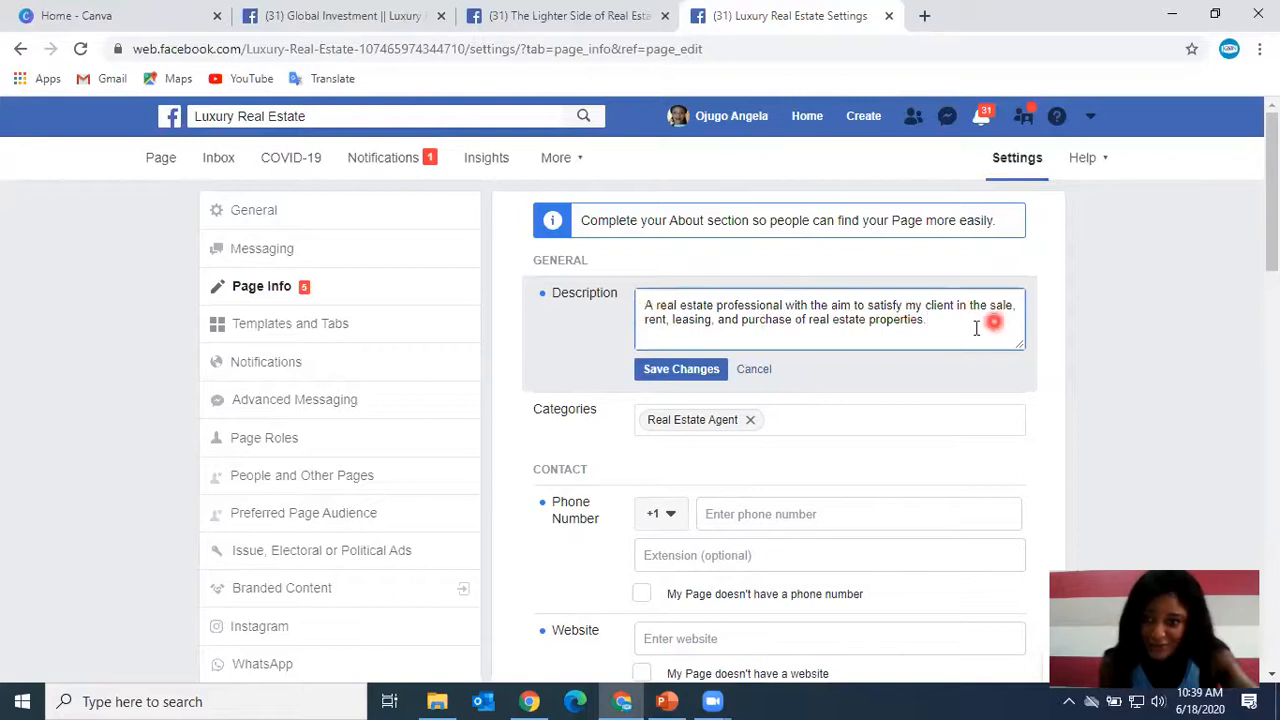
Copy the whole description text and save the description.
left_click_drag(927, 321, 643, 304)
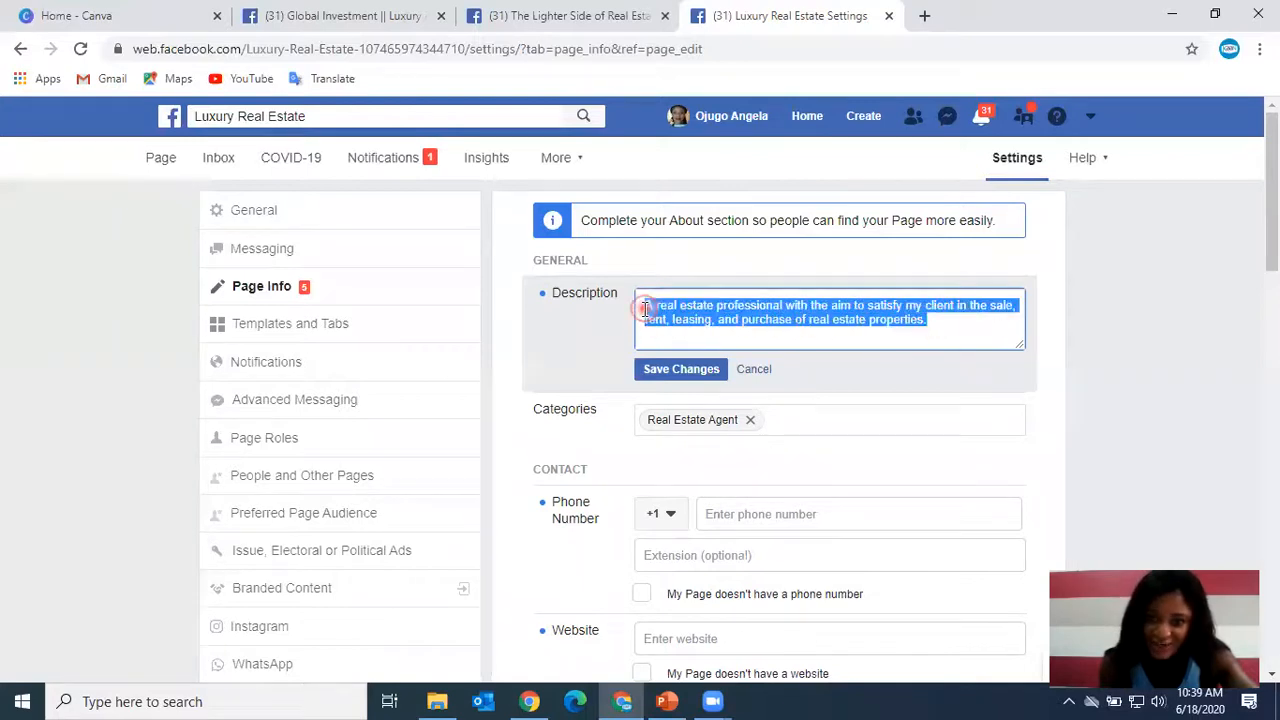
right_click(695, 318)
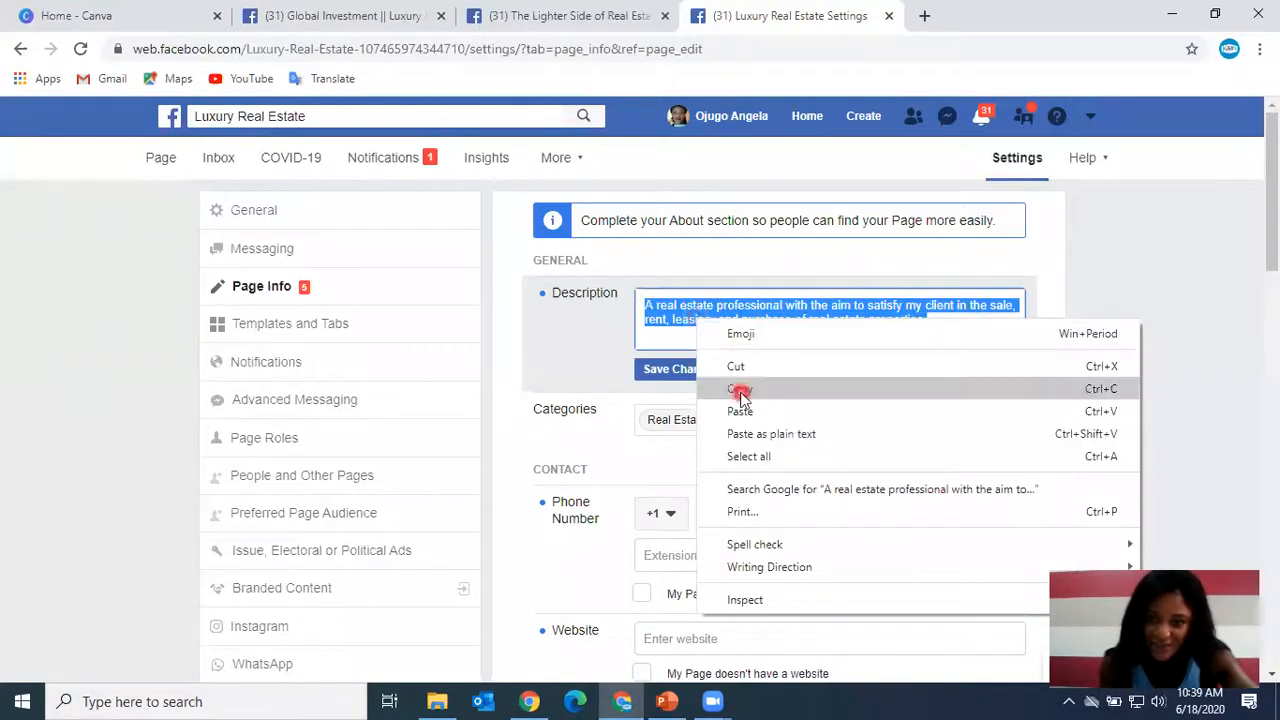
left_click(739, 389)
left_click(861, 368)
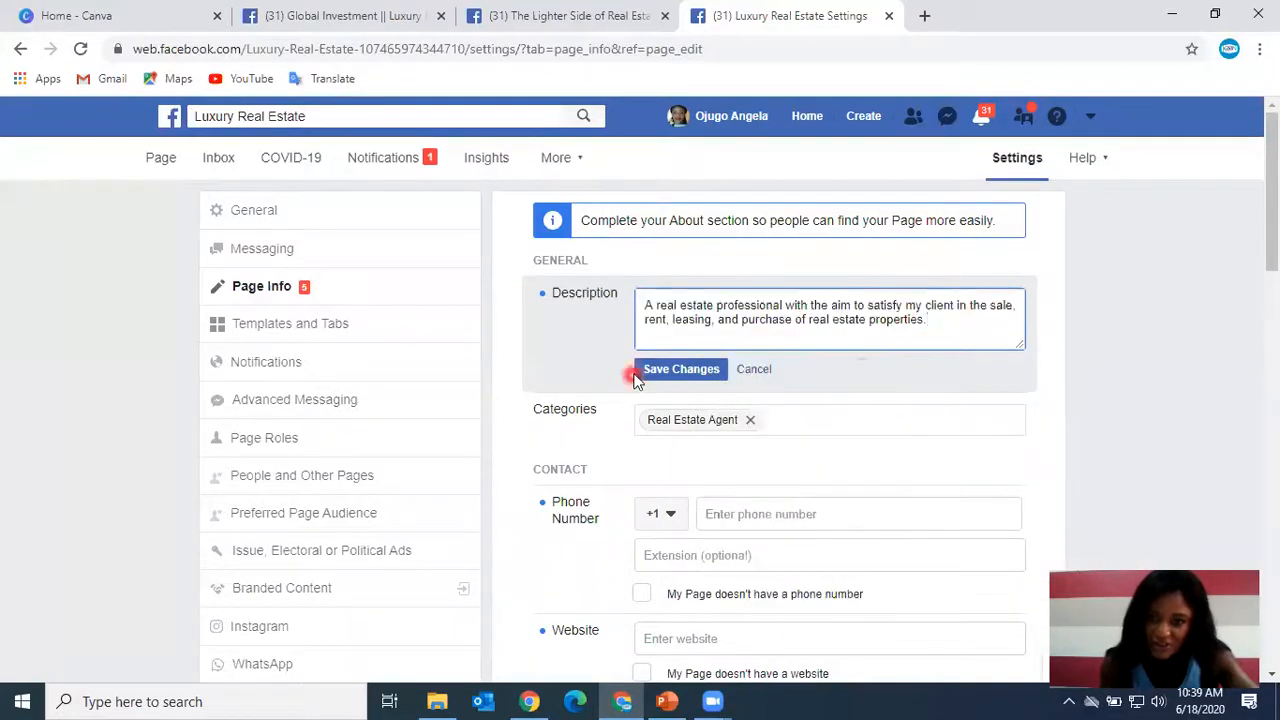
left_click(674, 369)
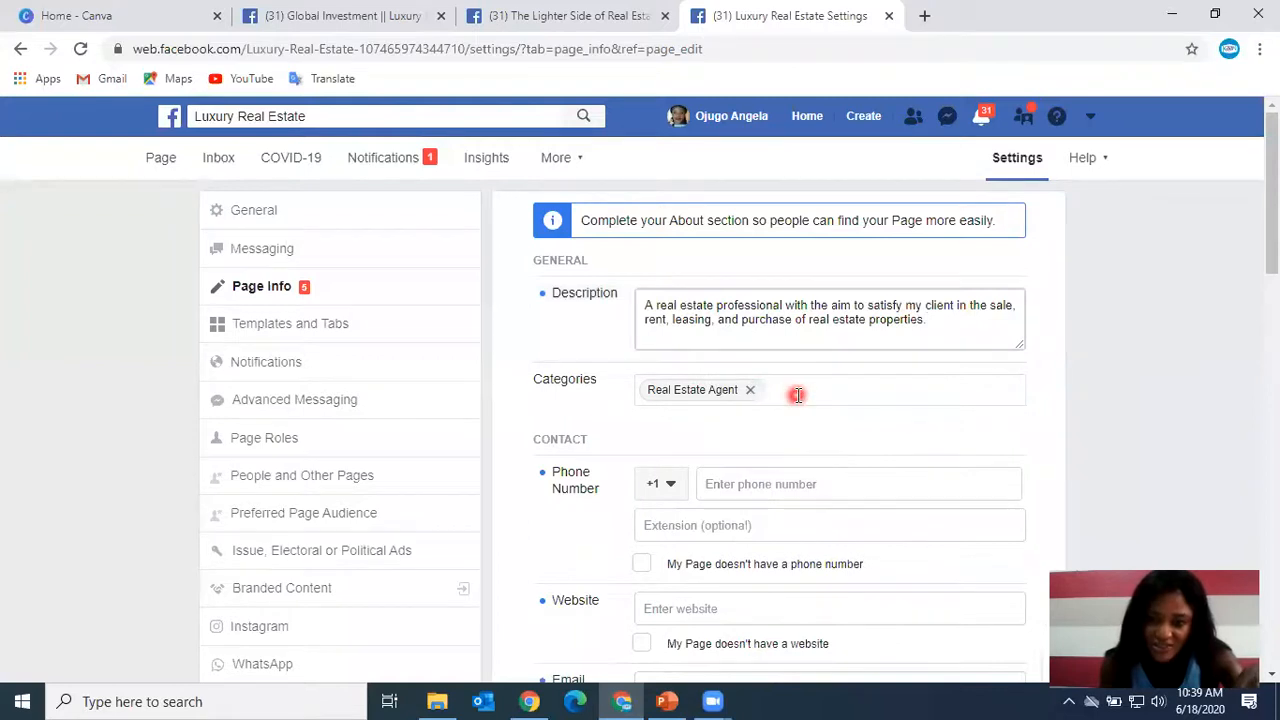
Add Real Estate Service and Real Estate Developer to the page categories and save them.
left_click(797, 394)
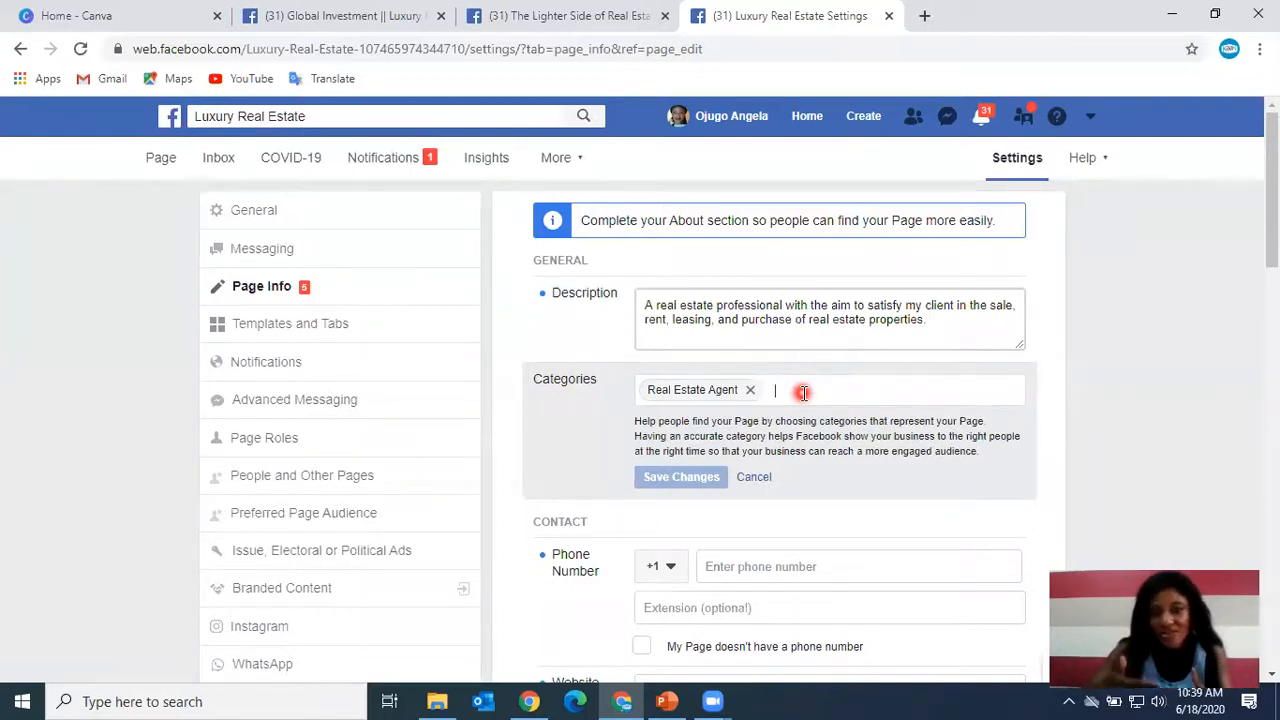
type("real")
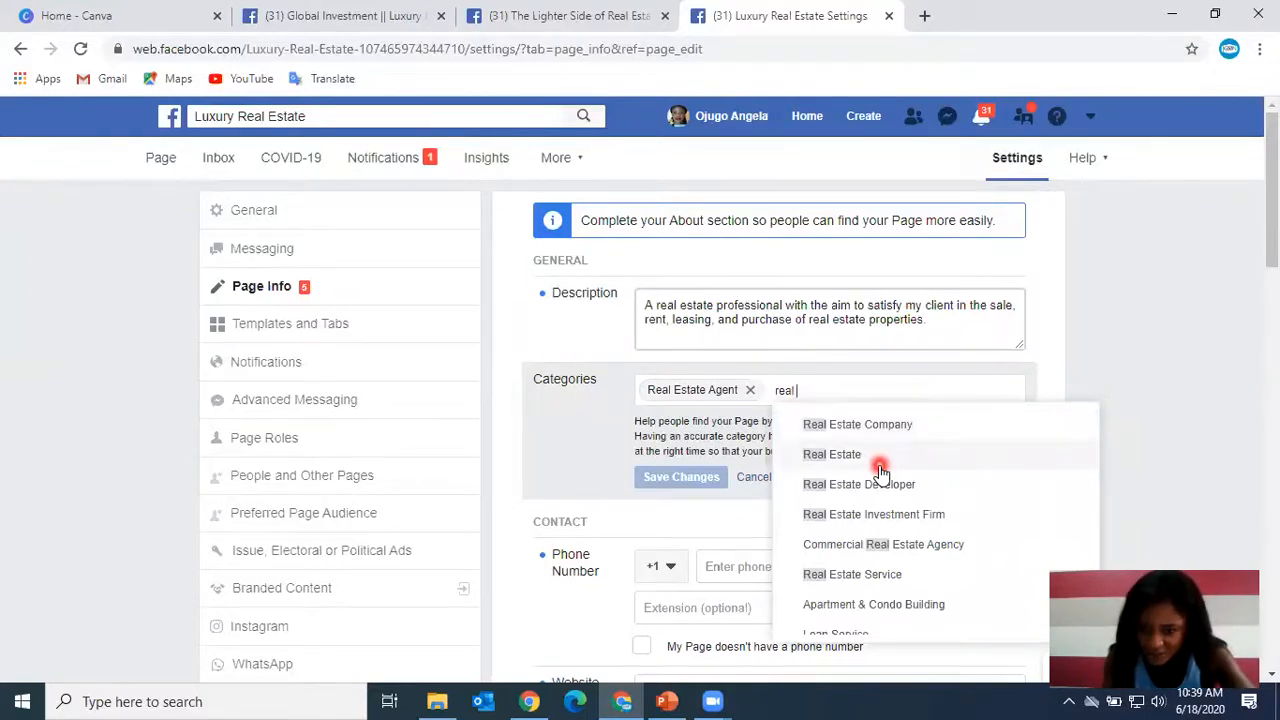
scroll(900, 586, "down", 1)
left_click(894, 563)
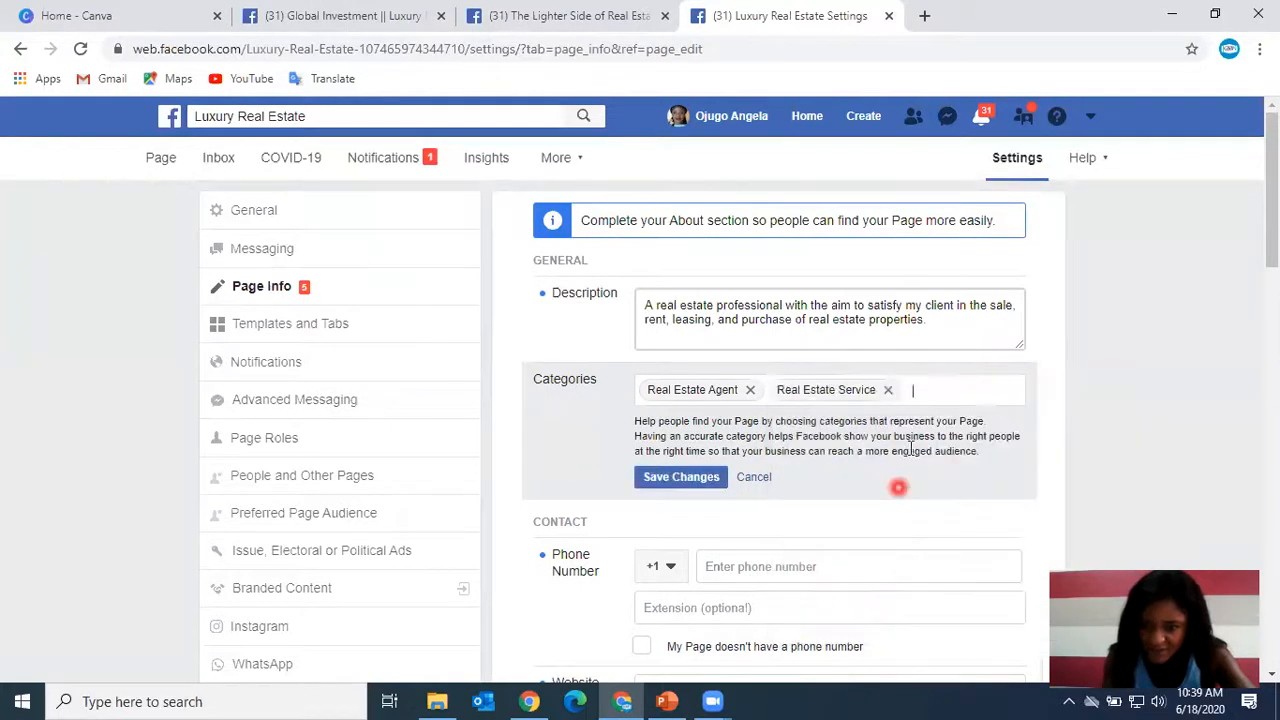
type("real")
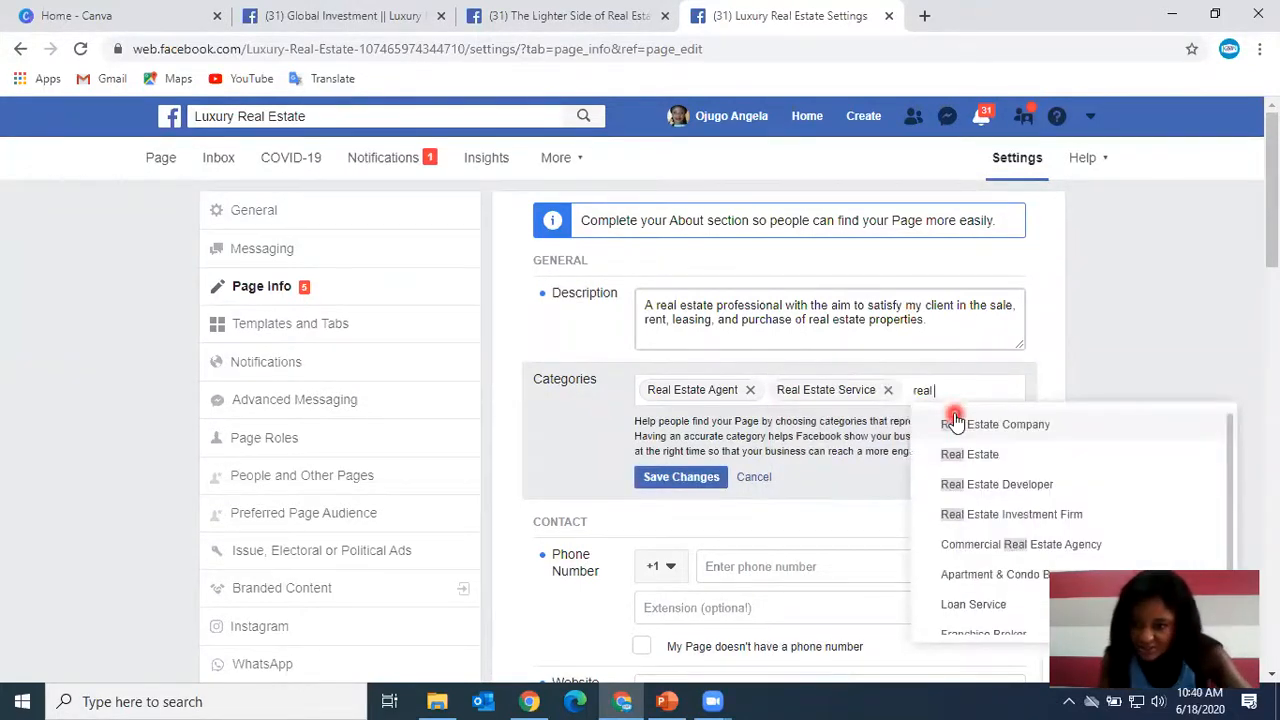
left_click(1050, 488)
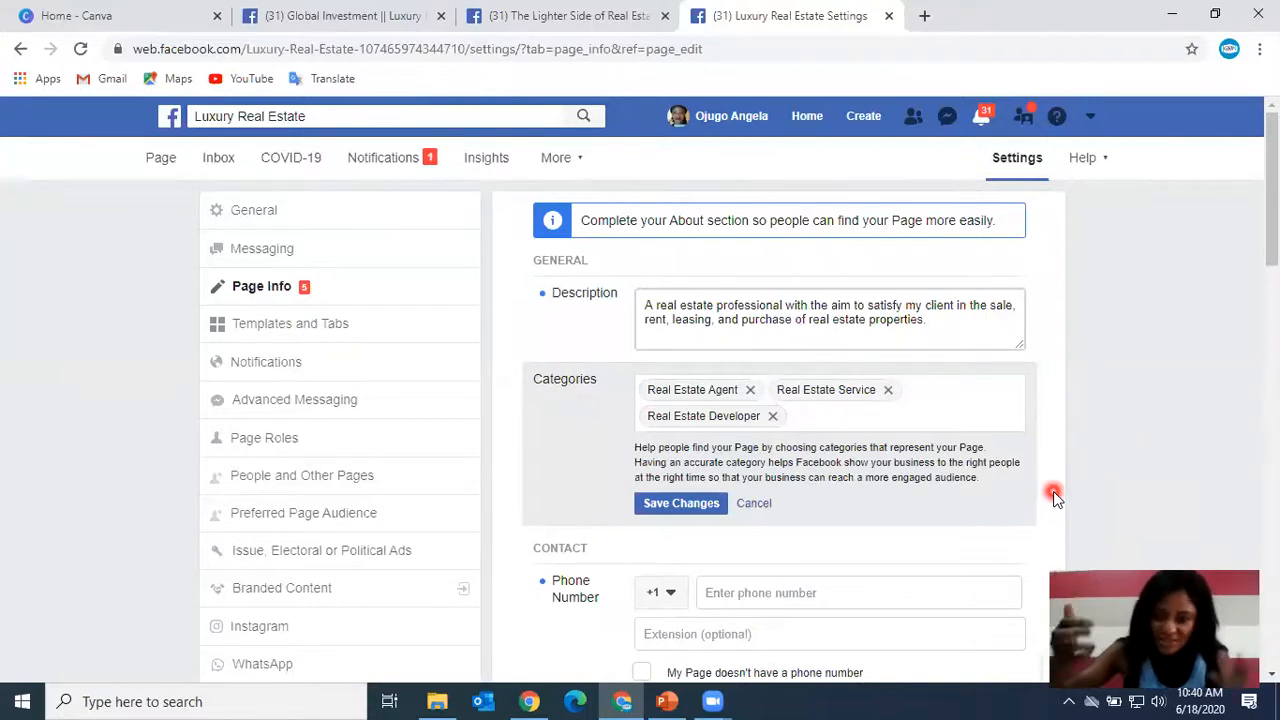
left_click(675, 506)
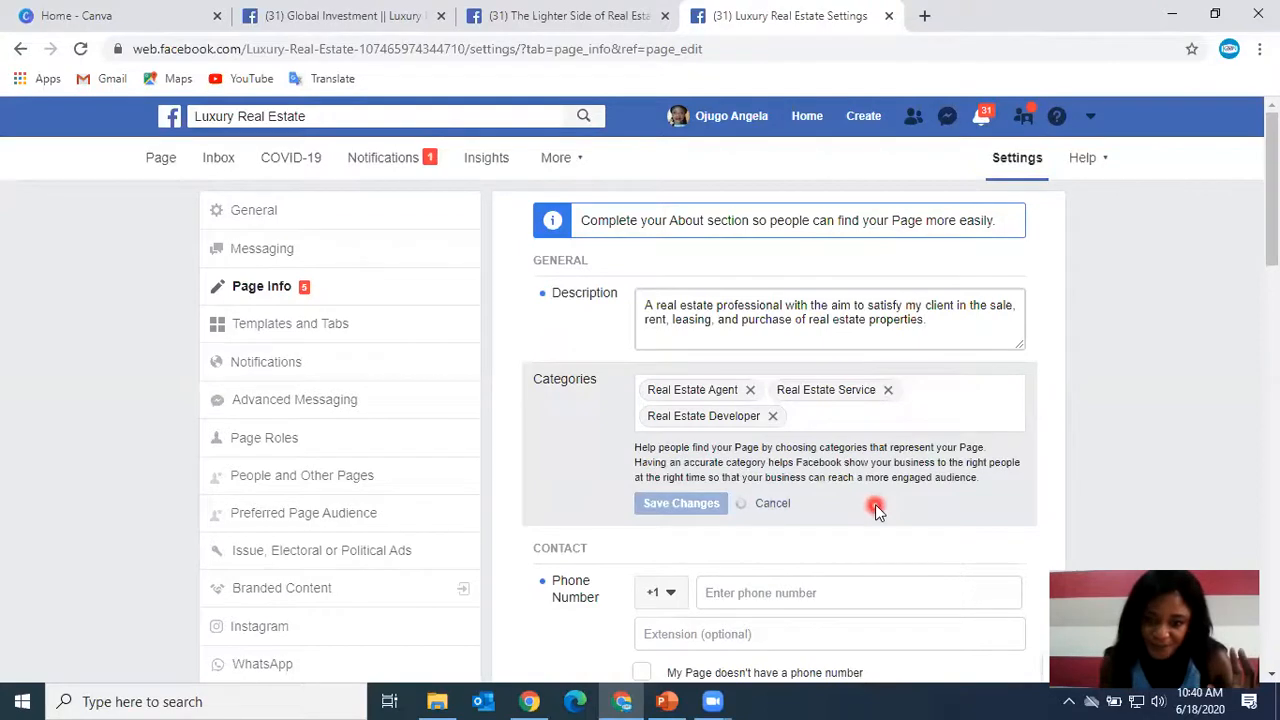
scroll(874, 506, "down", 1)
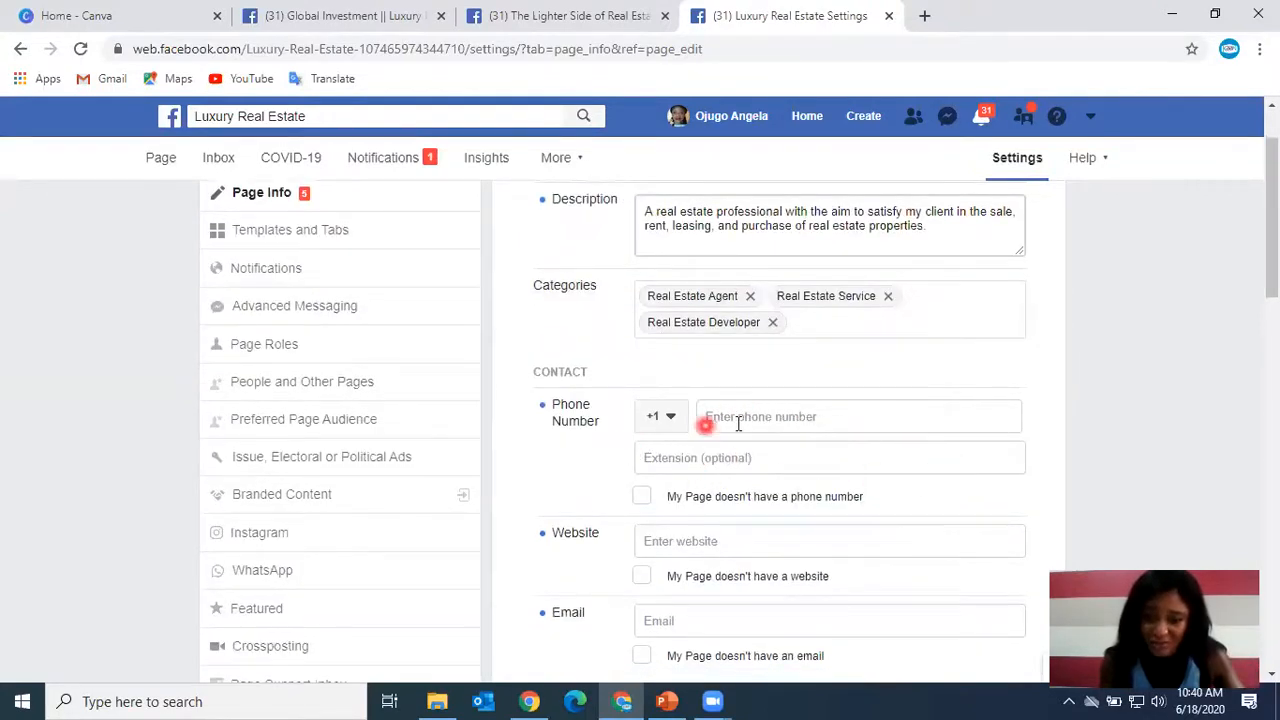
left_click(816, 406)
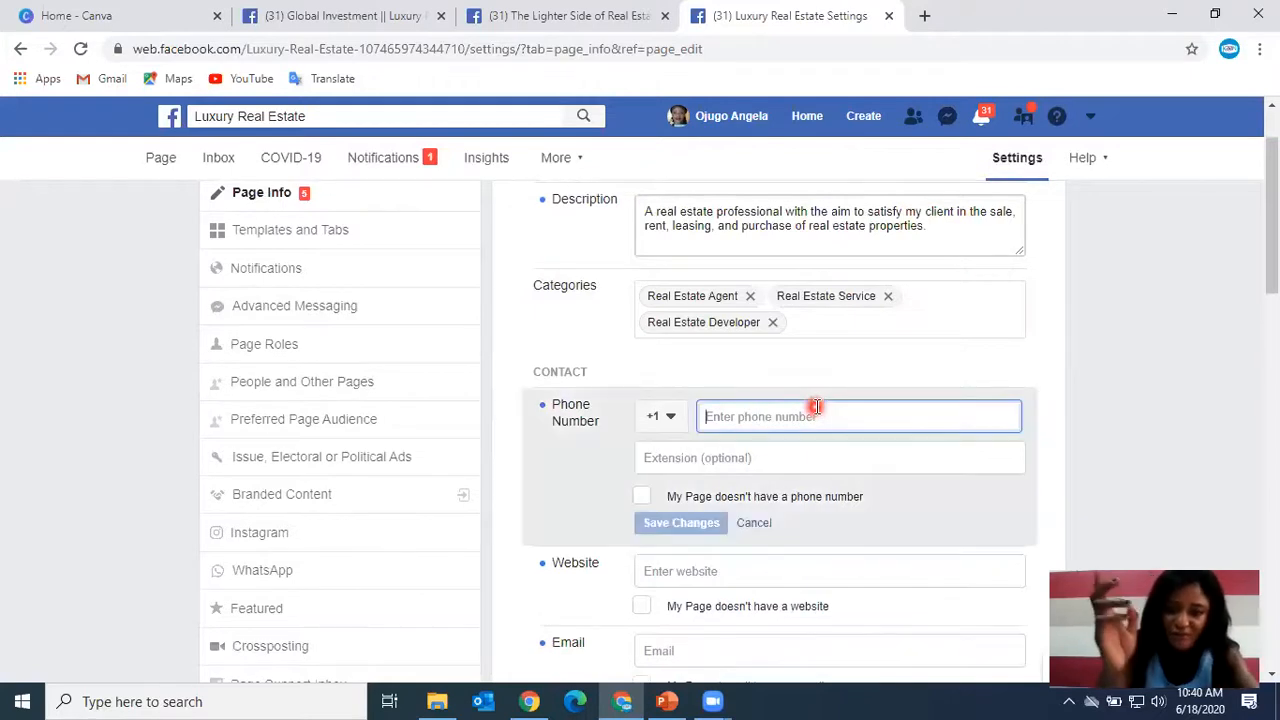
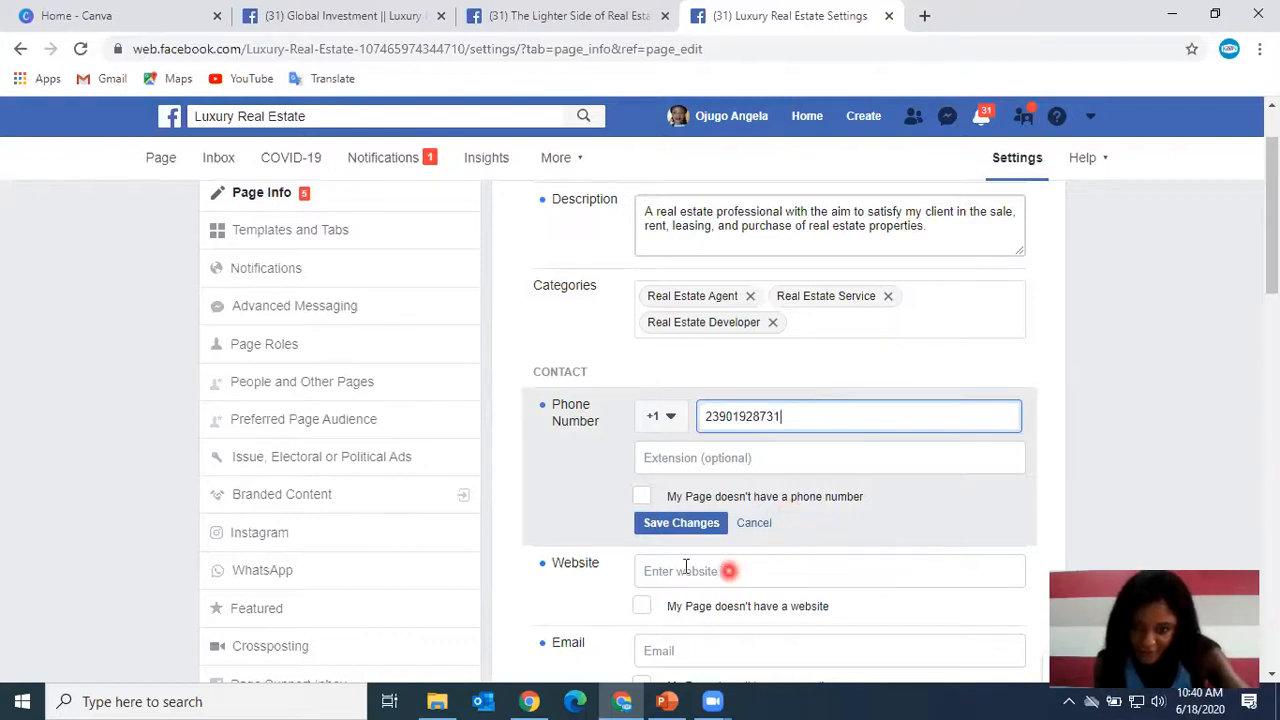
Mark that the page doesn't have a phone number and save the contact change.
left_click(641, 495)
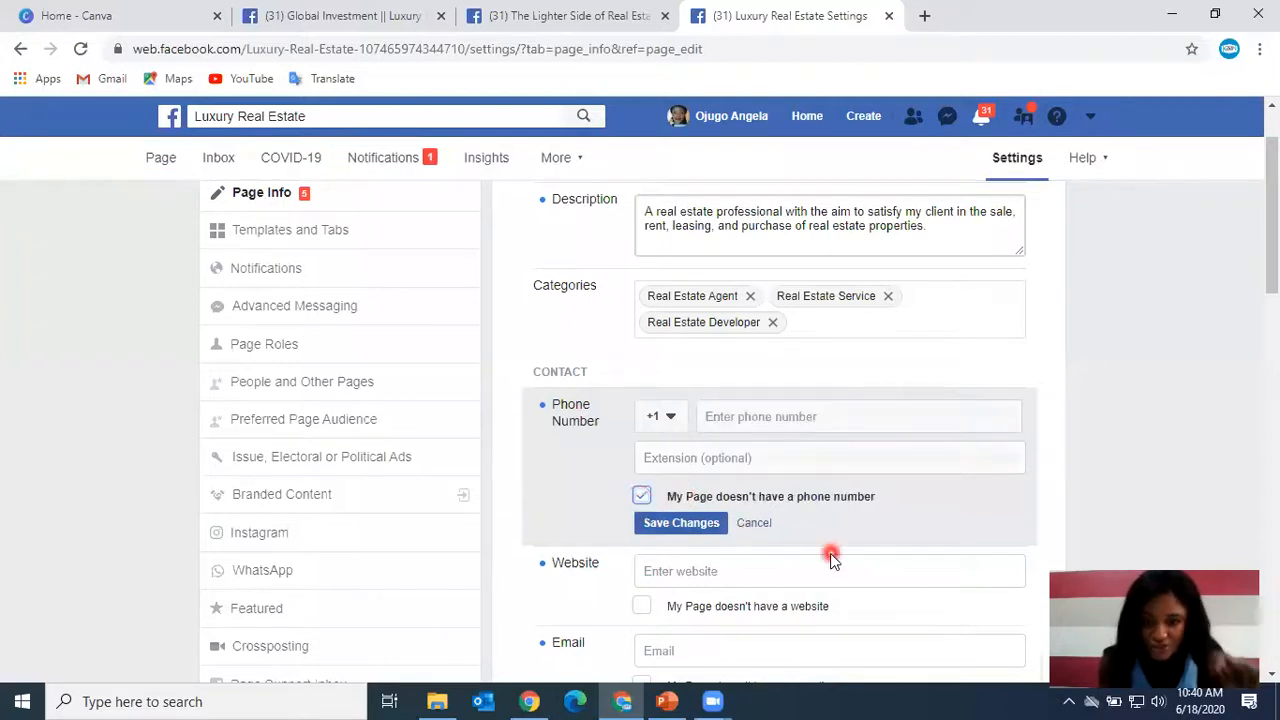
left_click(716, 528)
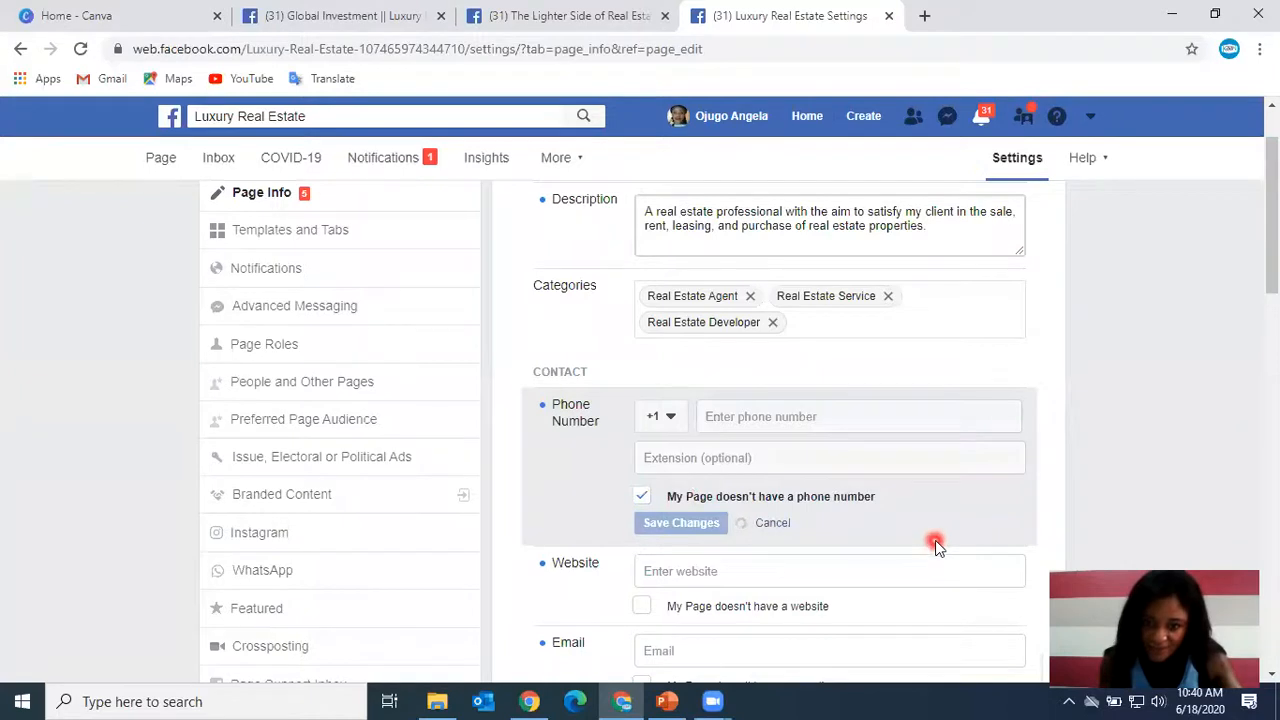
Review the remaining Page Info fields from location and hours down to the privacy policy.
scroll(933, 541, "down", 1)
scroll(928, 555, "down", 1)
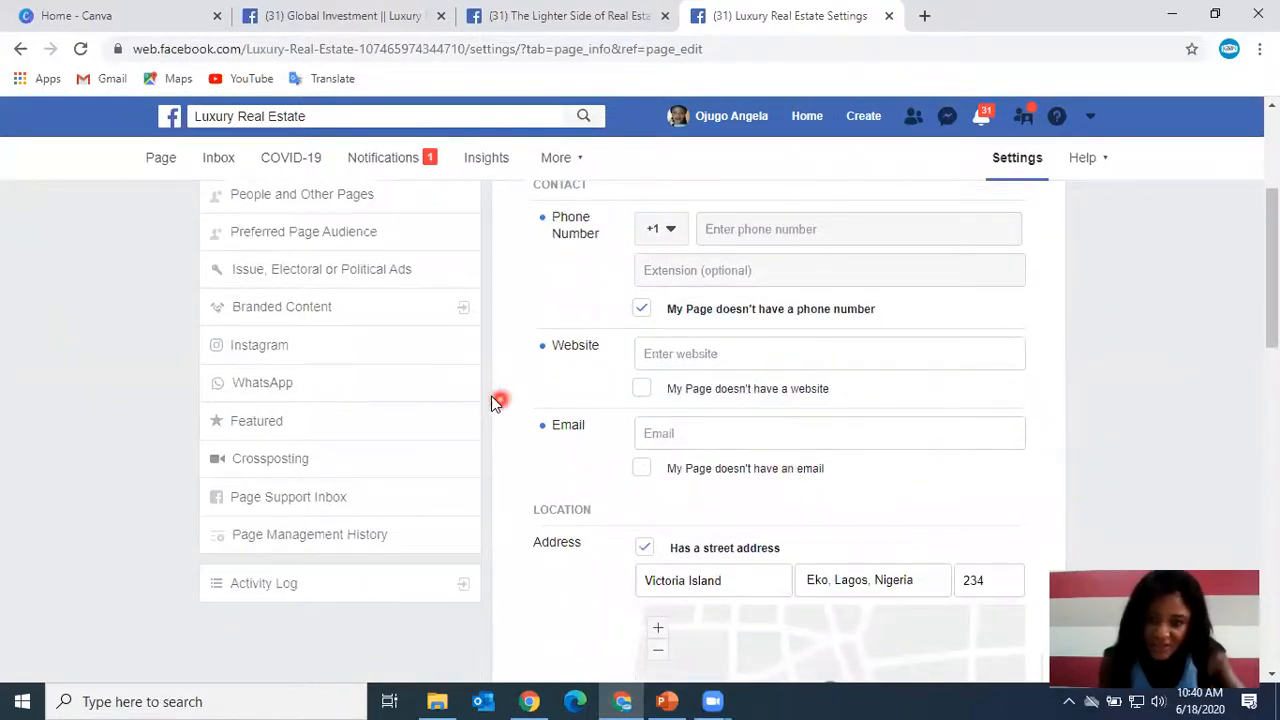
scroll(768, 460, "down", 1)
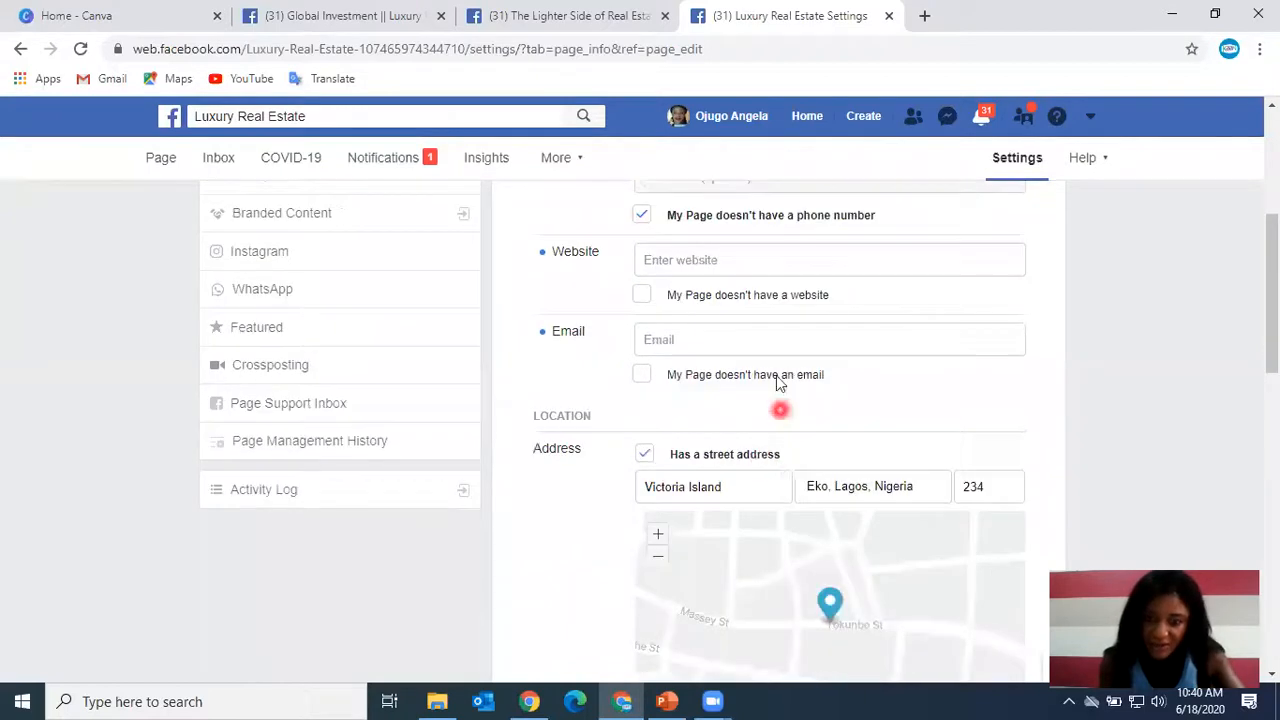
scroll(760, 410, "down", 1)
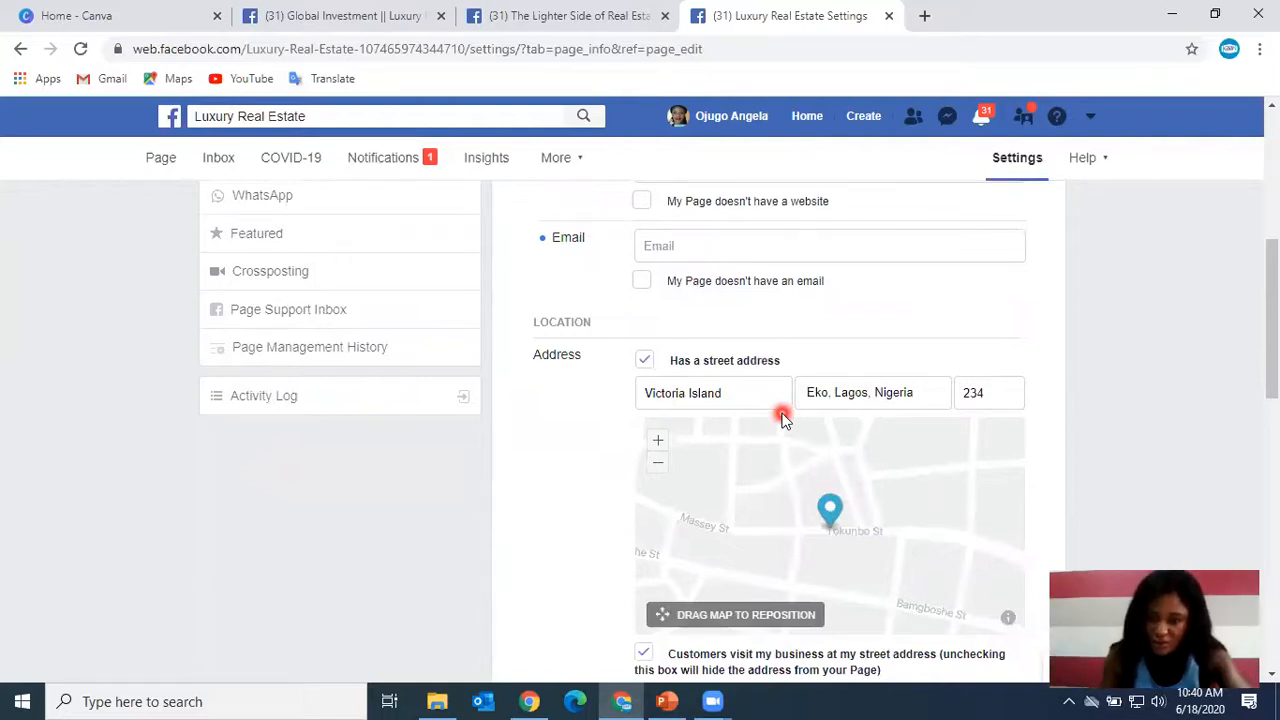
scroll(785, 418, "down", 3)
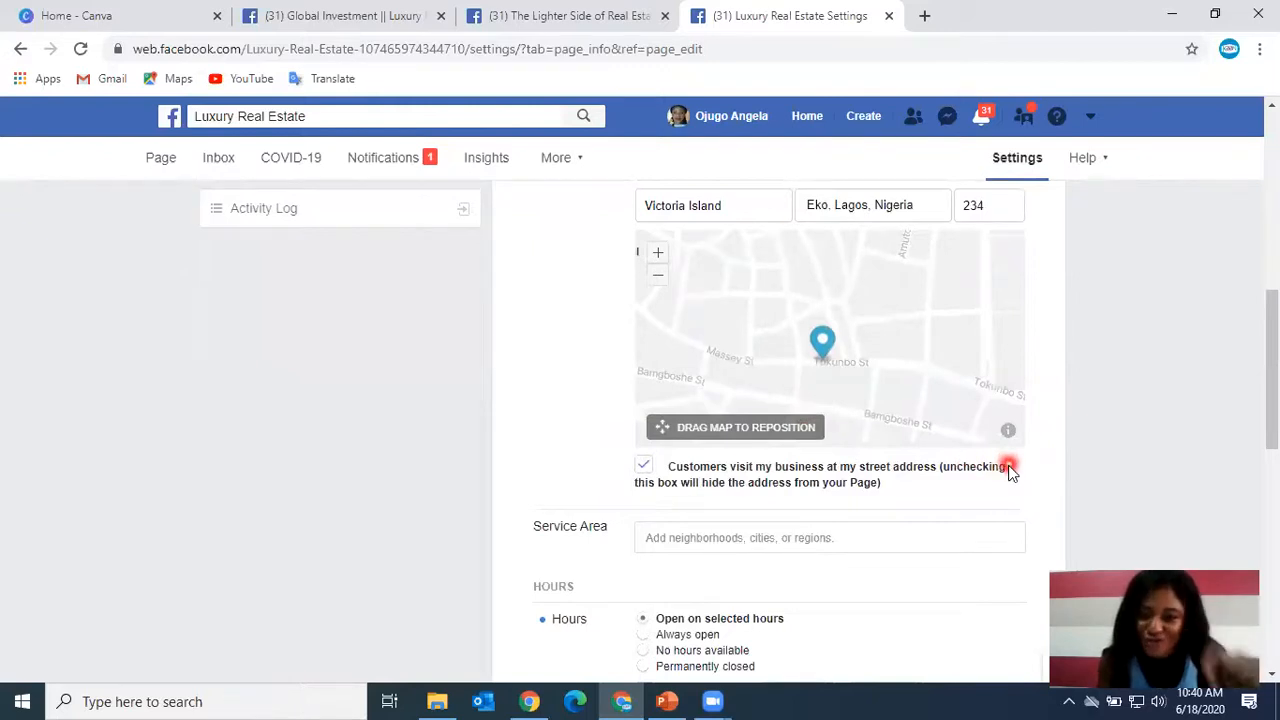
scroll(1008, 470, "down", 8)
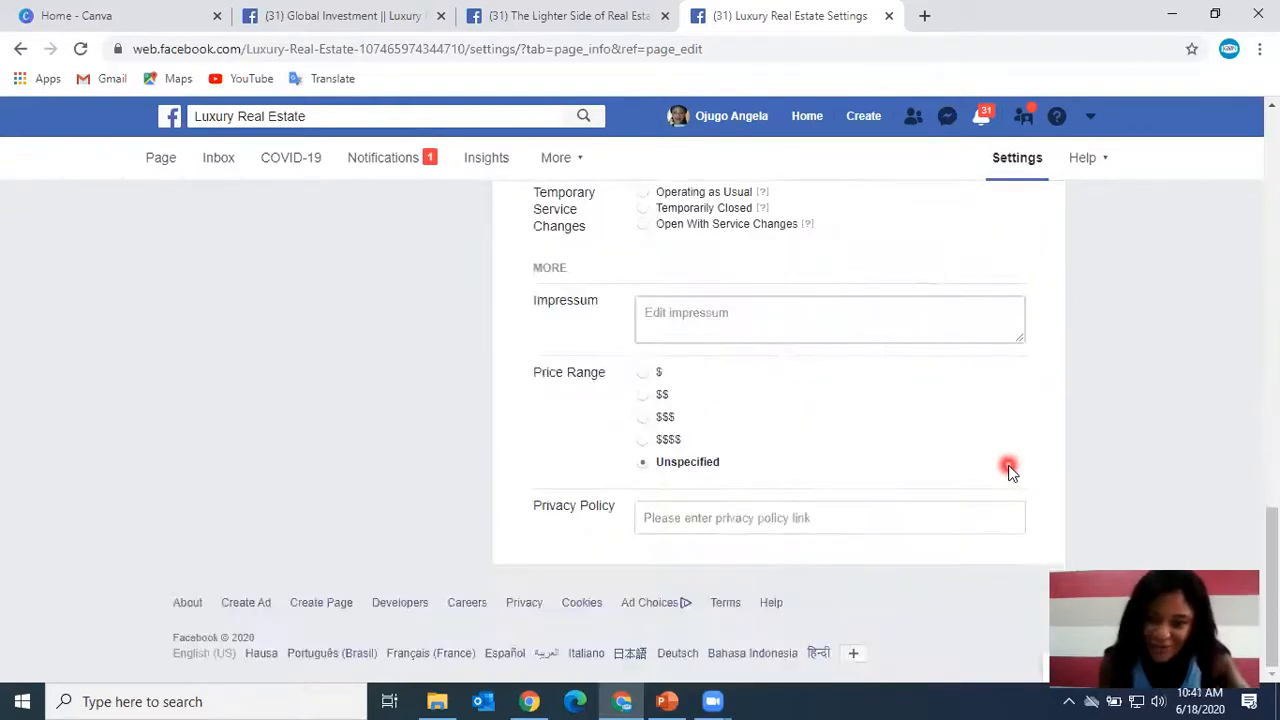
Review the Page Info description, categories and contact fields once more.
scroll(1008, 470, "up", 10)
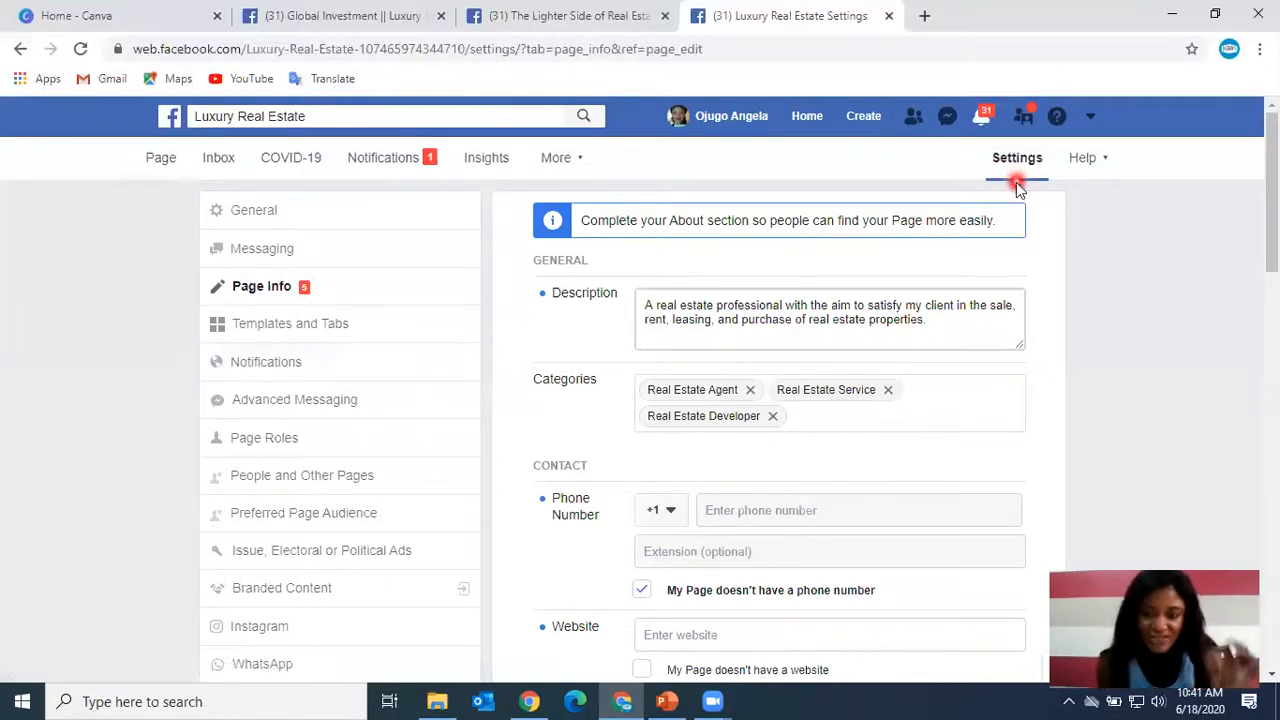
scroll(640, 260, "down", 2)
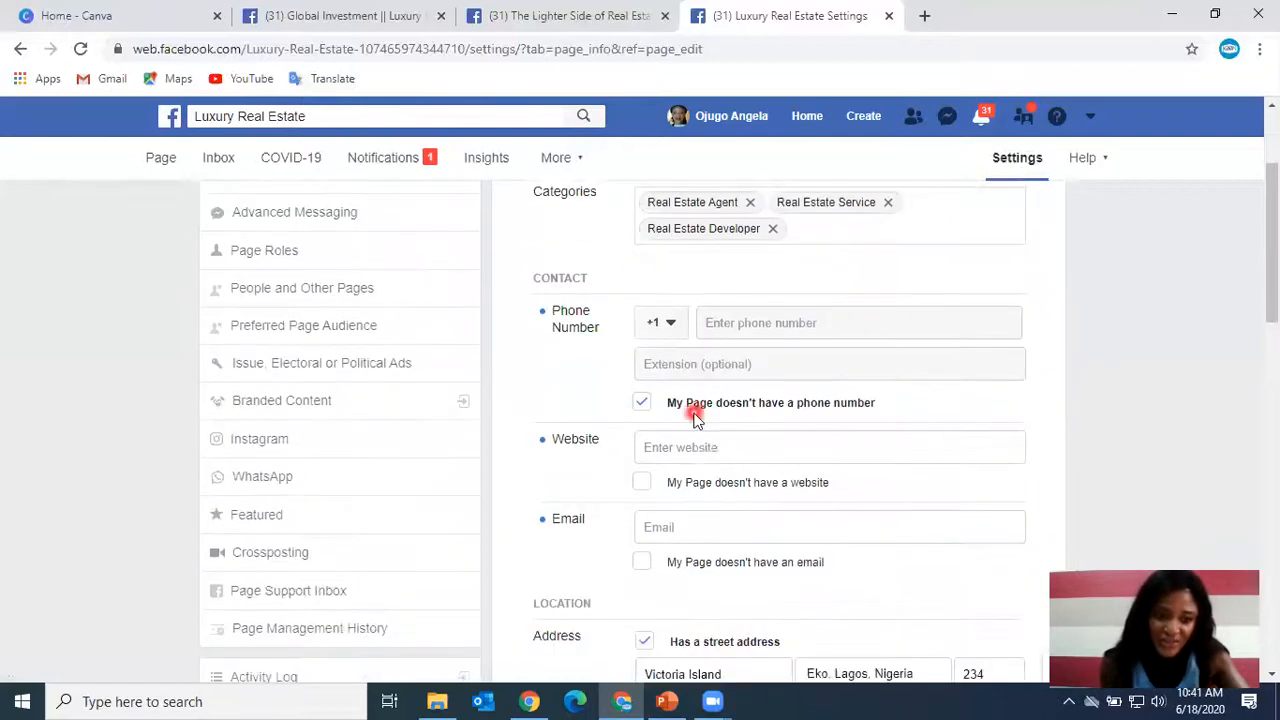
scroll(491, 447, "down", 1)
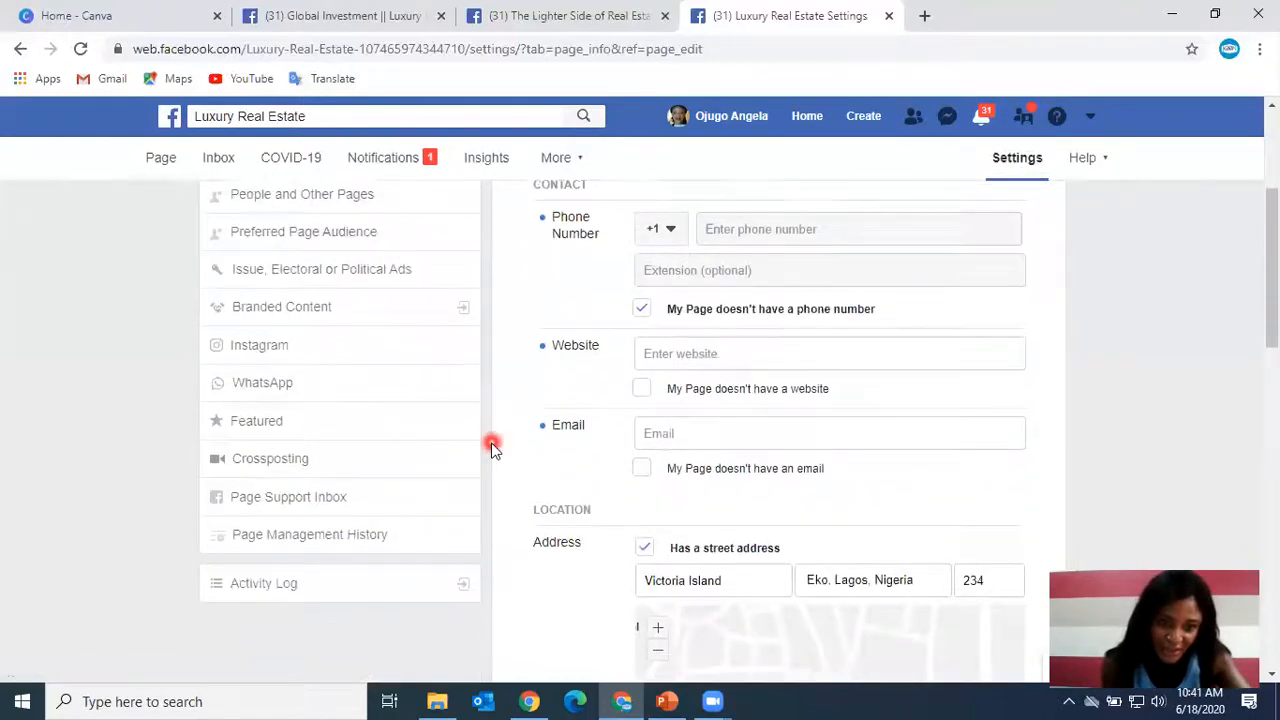
scroll(491, 447, "up", 1)
scroll(491, 447, "up", 1)
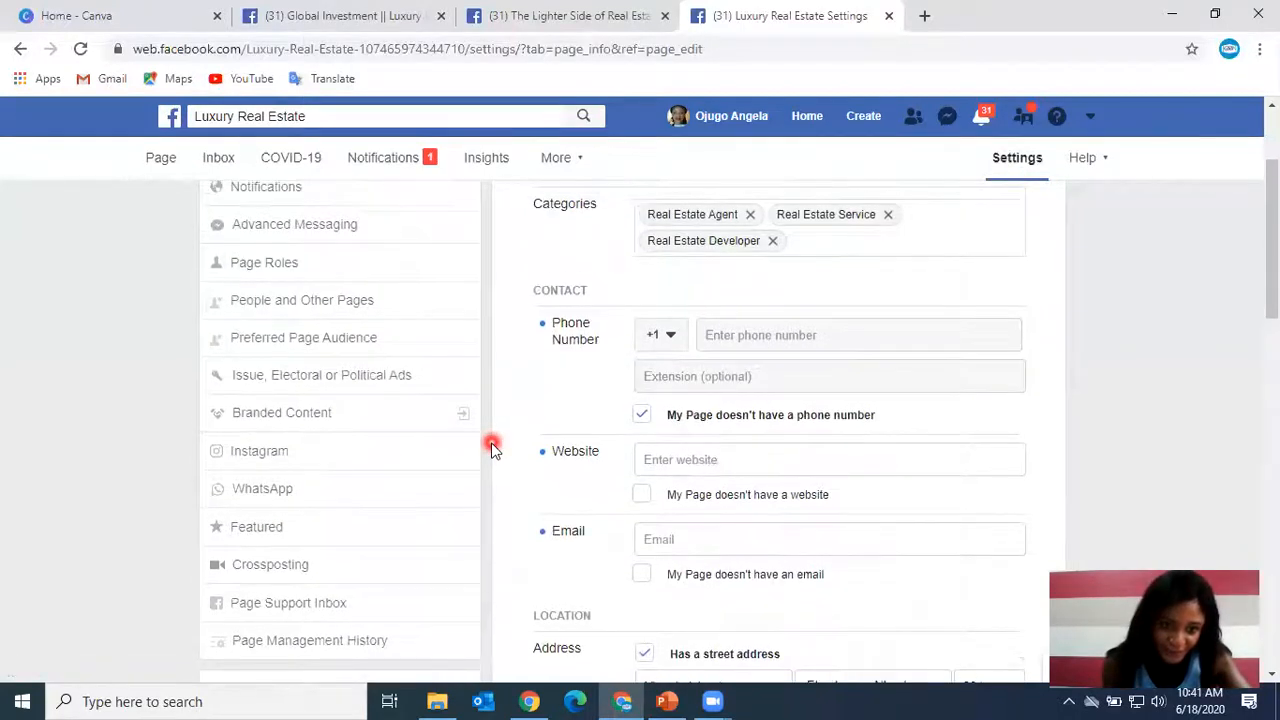
scroll(491, 447, "down", 2)
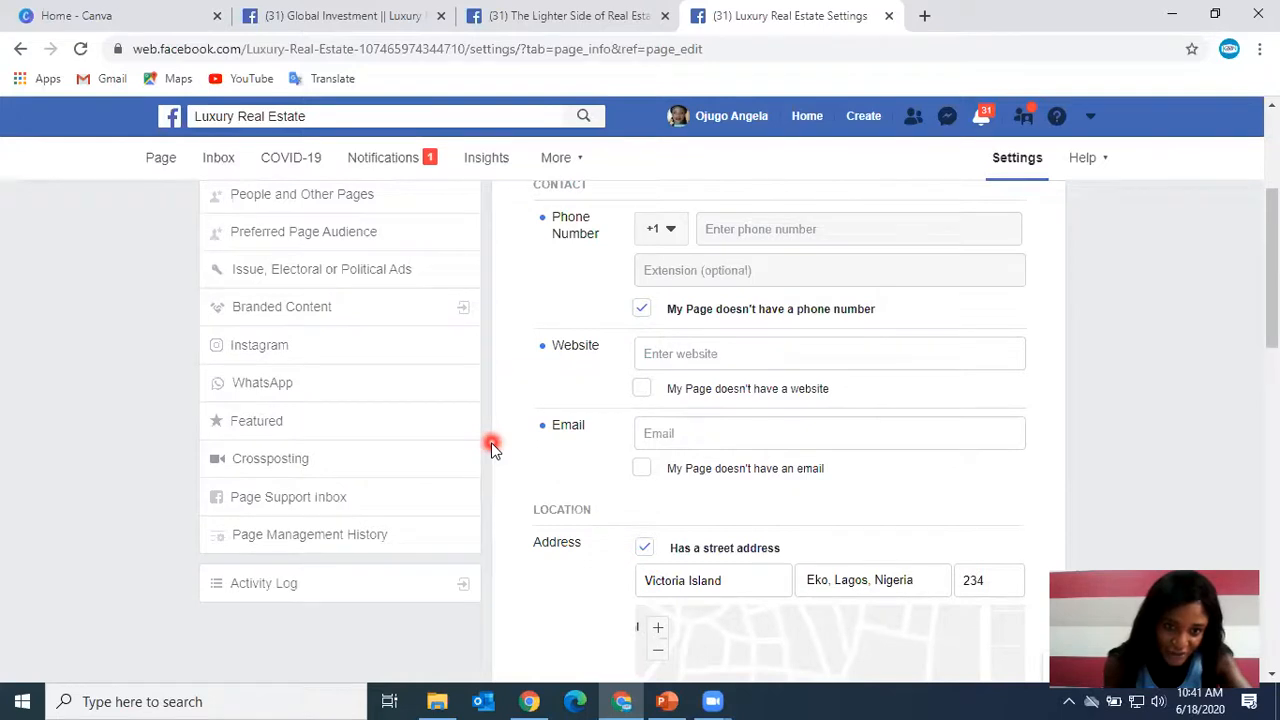
scroll(491, 445, "up", 2)
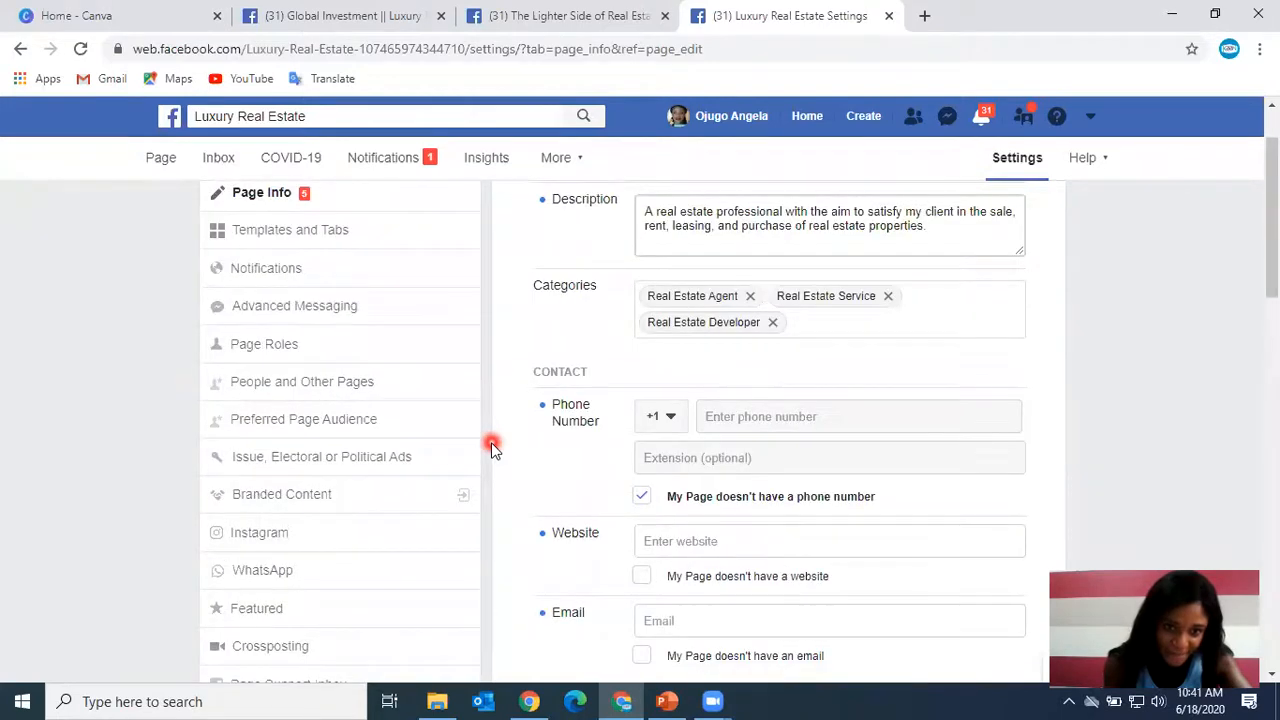
scroll(491, 442, "up", 1)
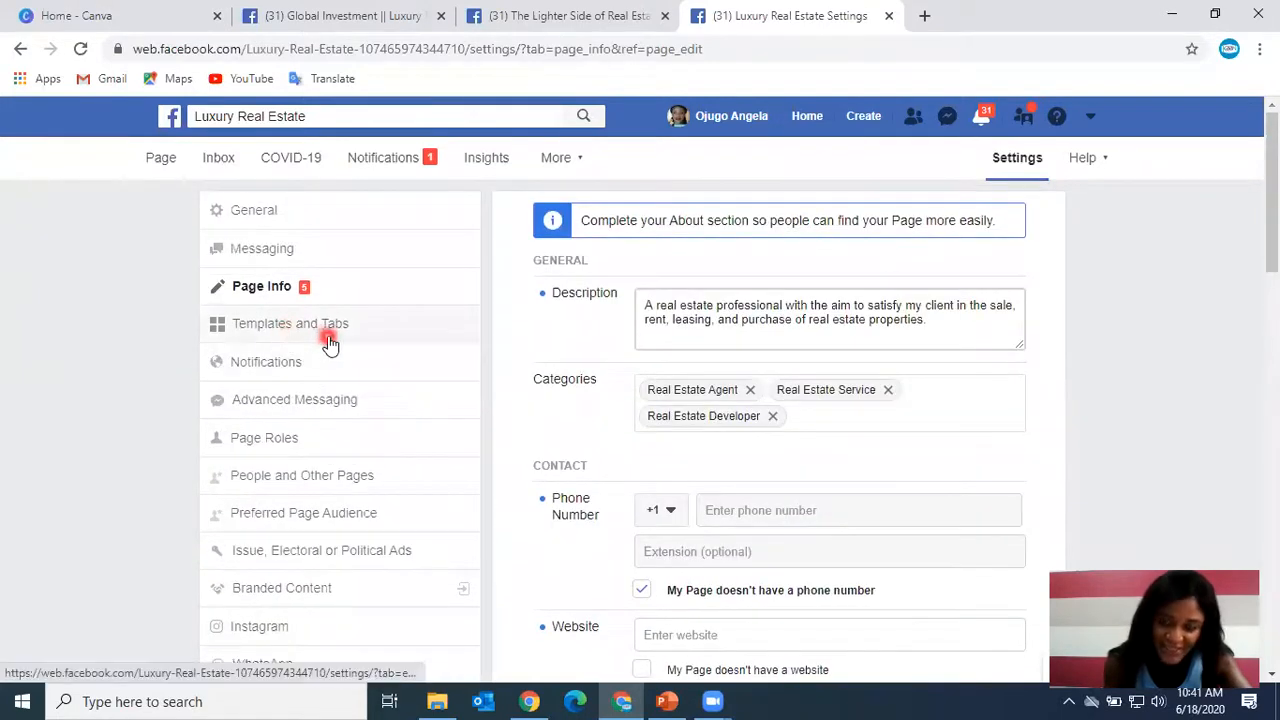
Open the Templates and Tabs settings and review the current template and the list of tabs.
left_click(333, 337)
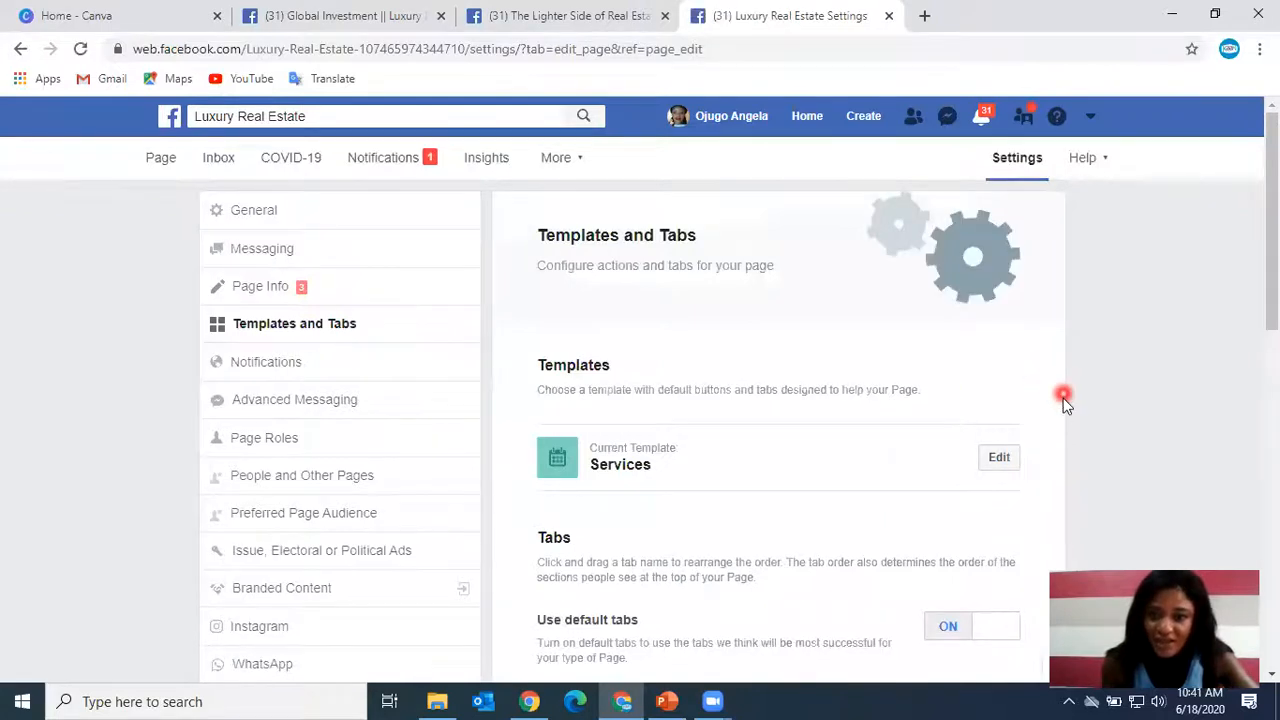
scroll(1062, 405, "down", 2)
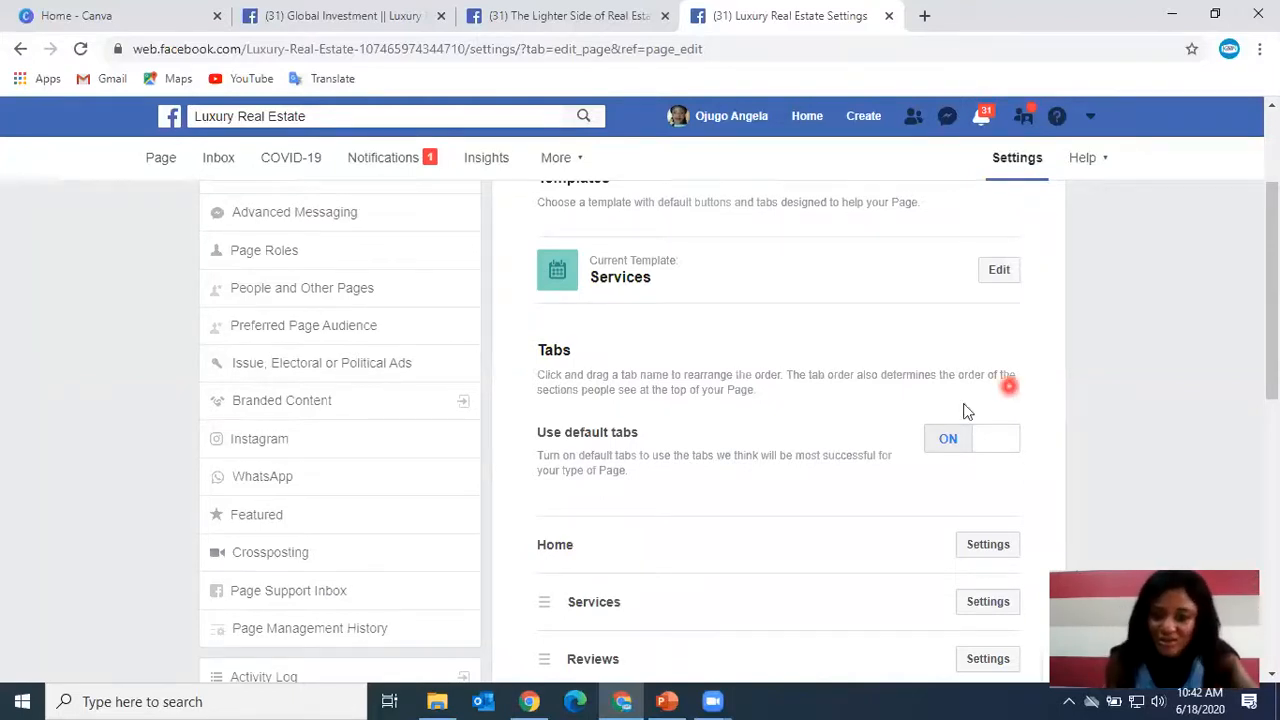
scroll(847, 493, "down", 3)
scroll(847, 493, "down", 1)
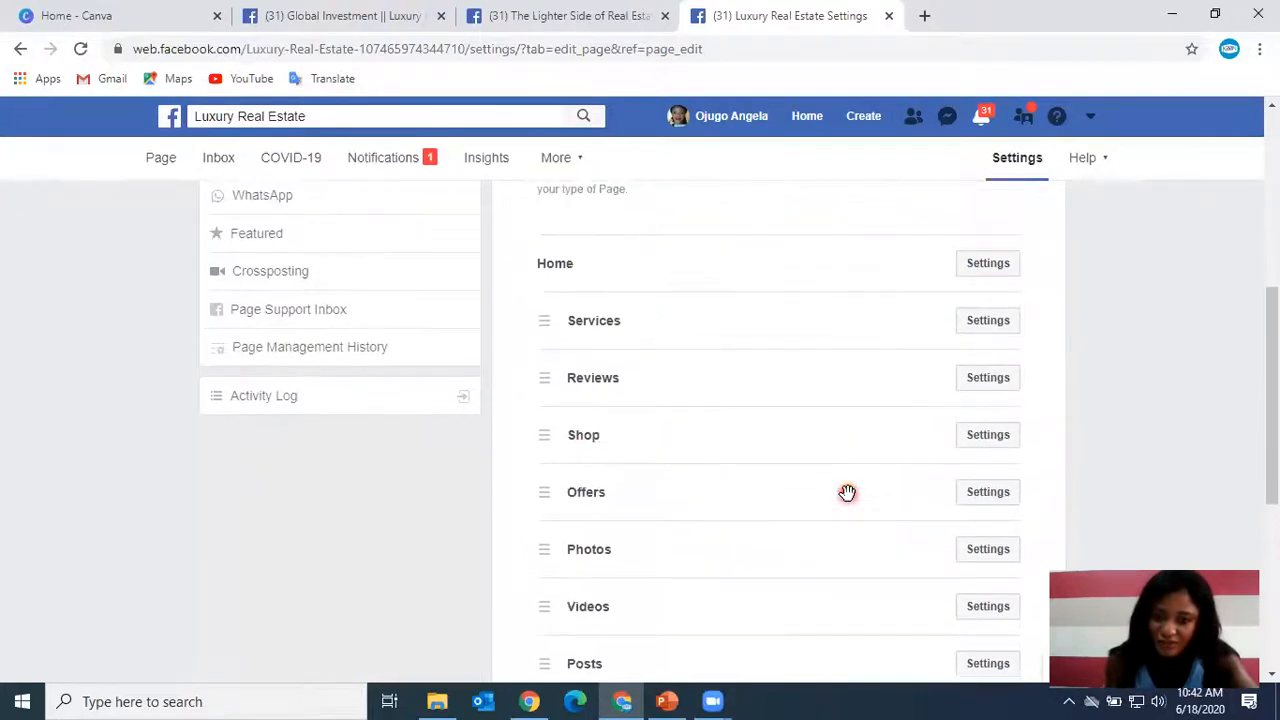
scroll(826, 466, "up", 4)
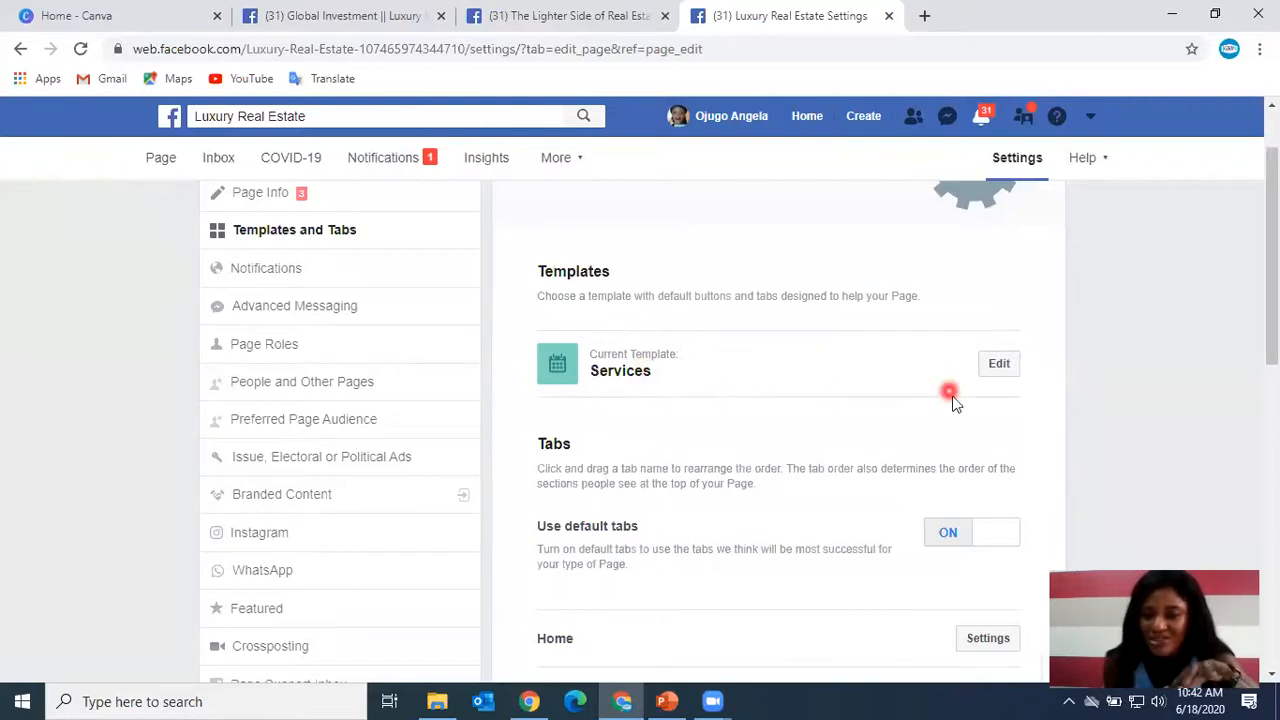
Open the template chooser and browse through the available page templates.
left_click(997, 370)
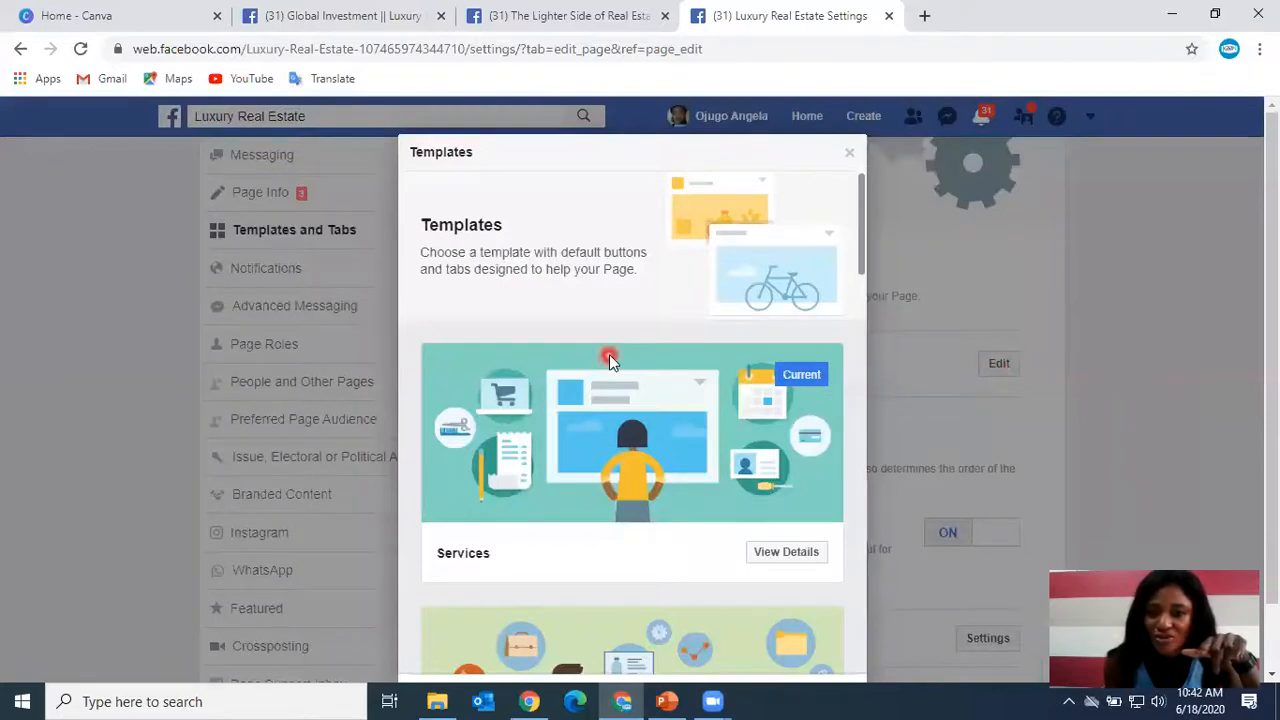
scroll(610, 360, "down", 3)
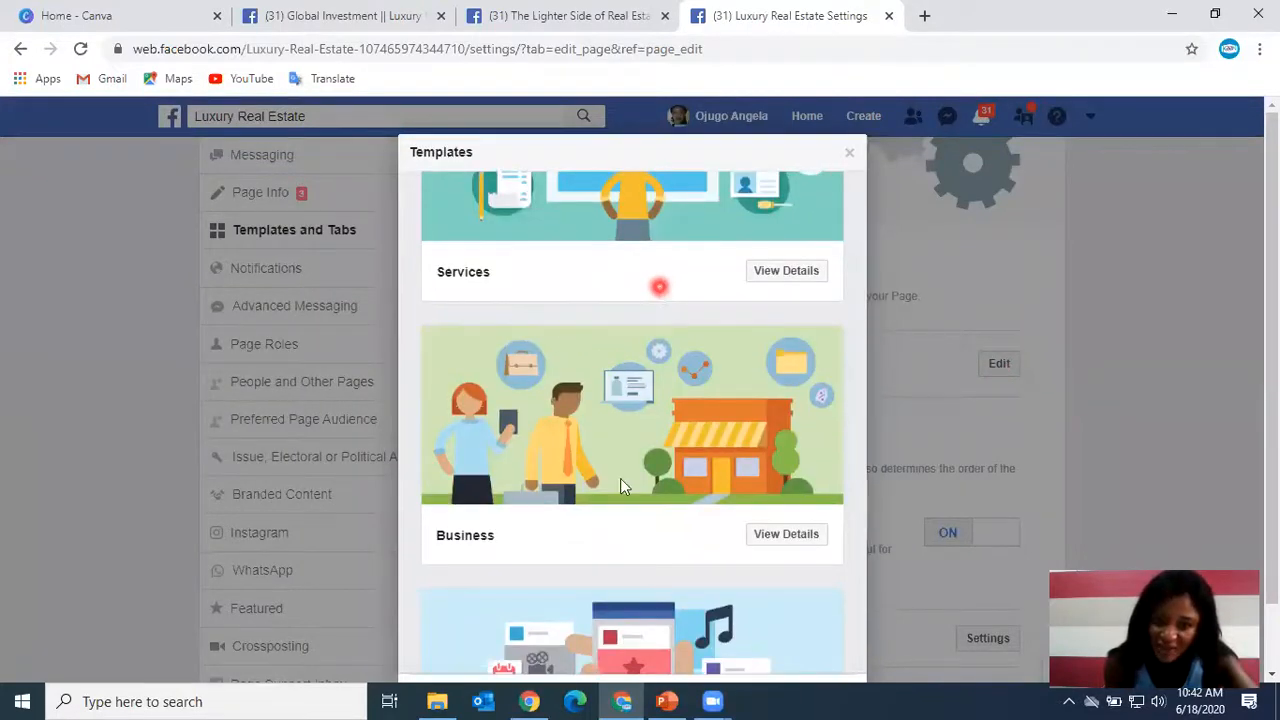
scroll(560, 530, "down", 3)
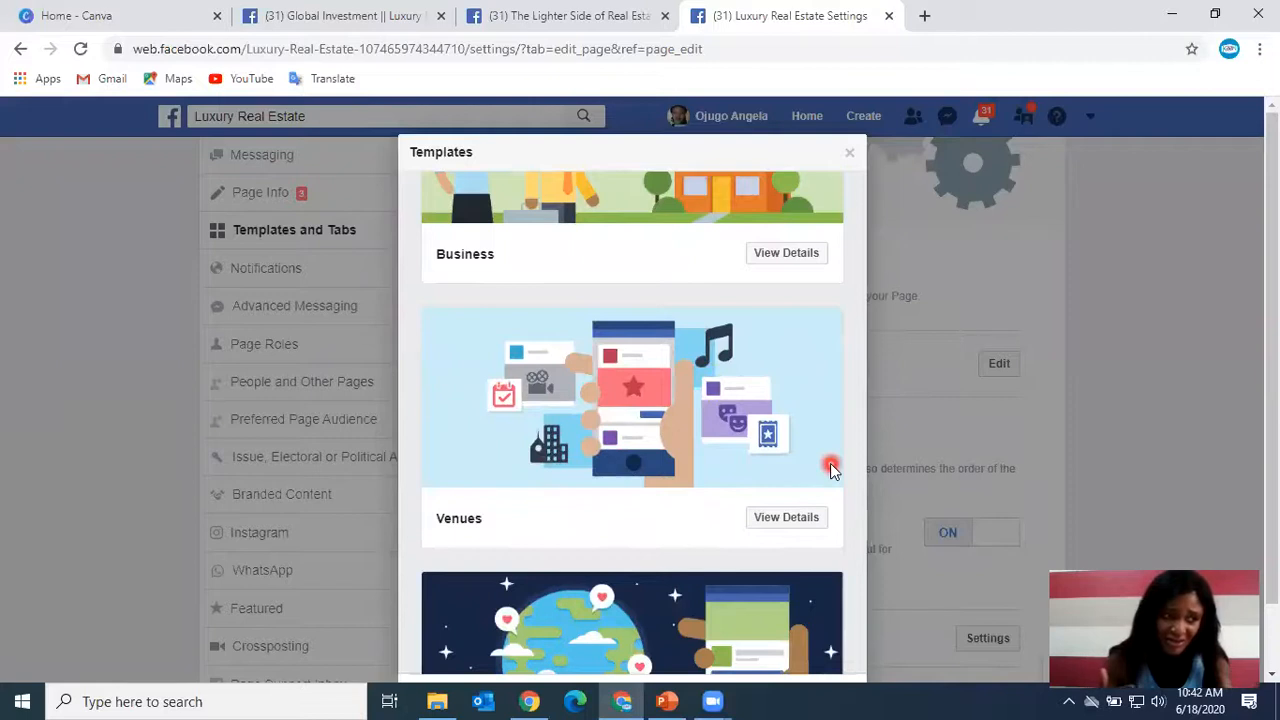
scroll(720, 472, "down", 2)
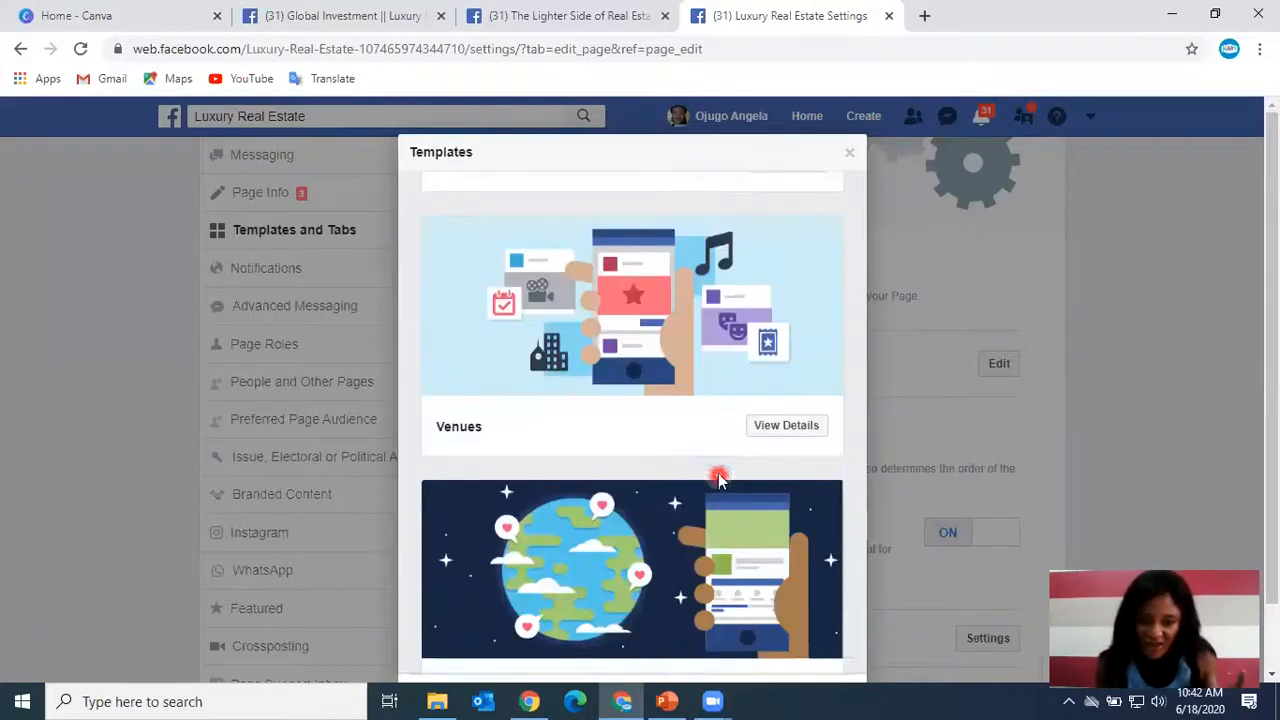
scroll(720, 478, "down", 1)
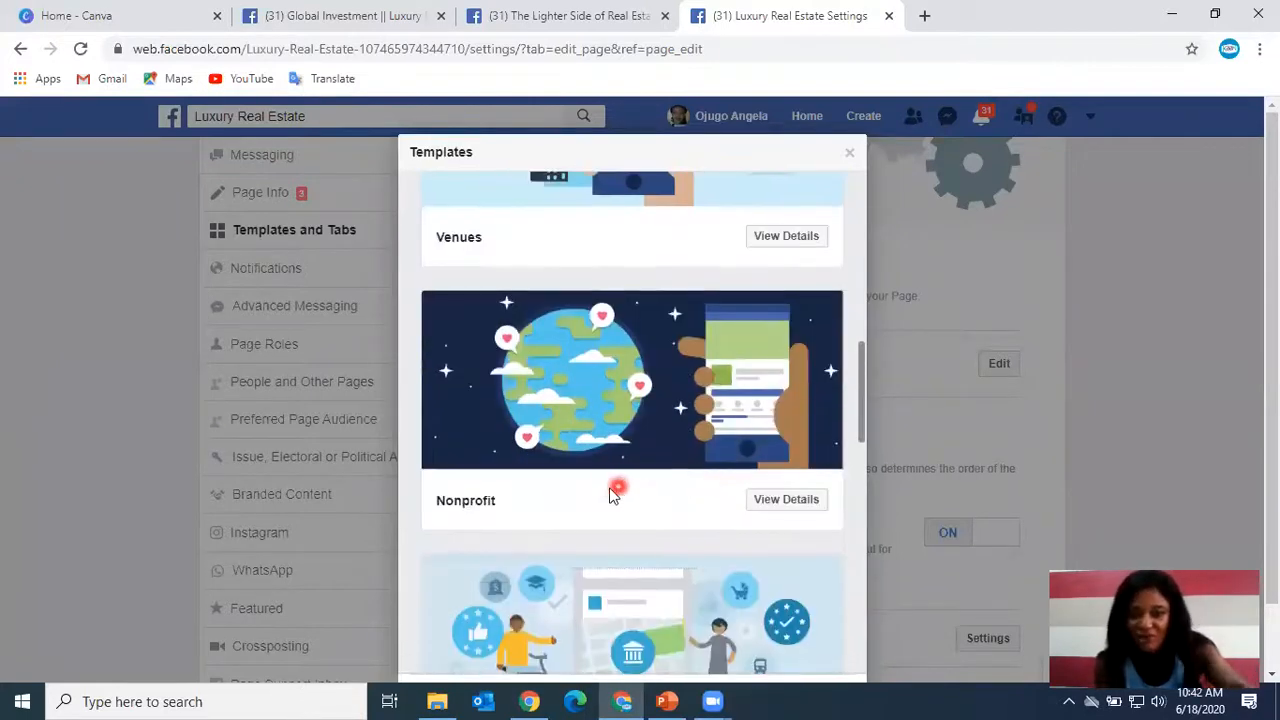
scroll(606, 488, "down", 3)
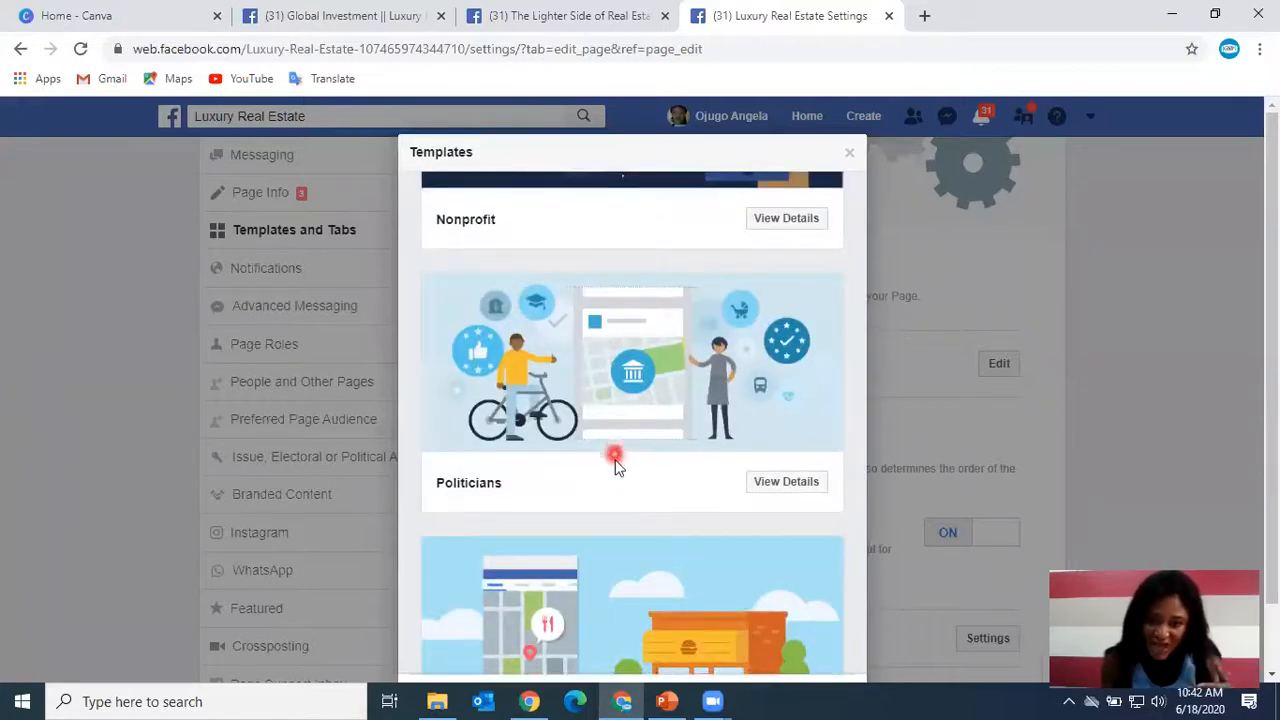
scroll(614, 458, "down", 1)
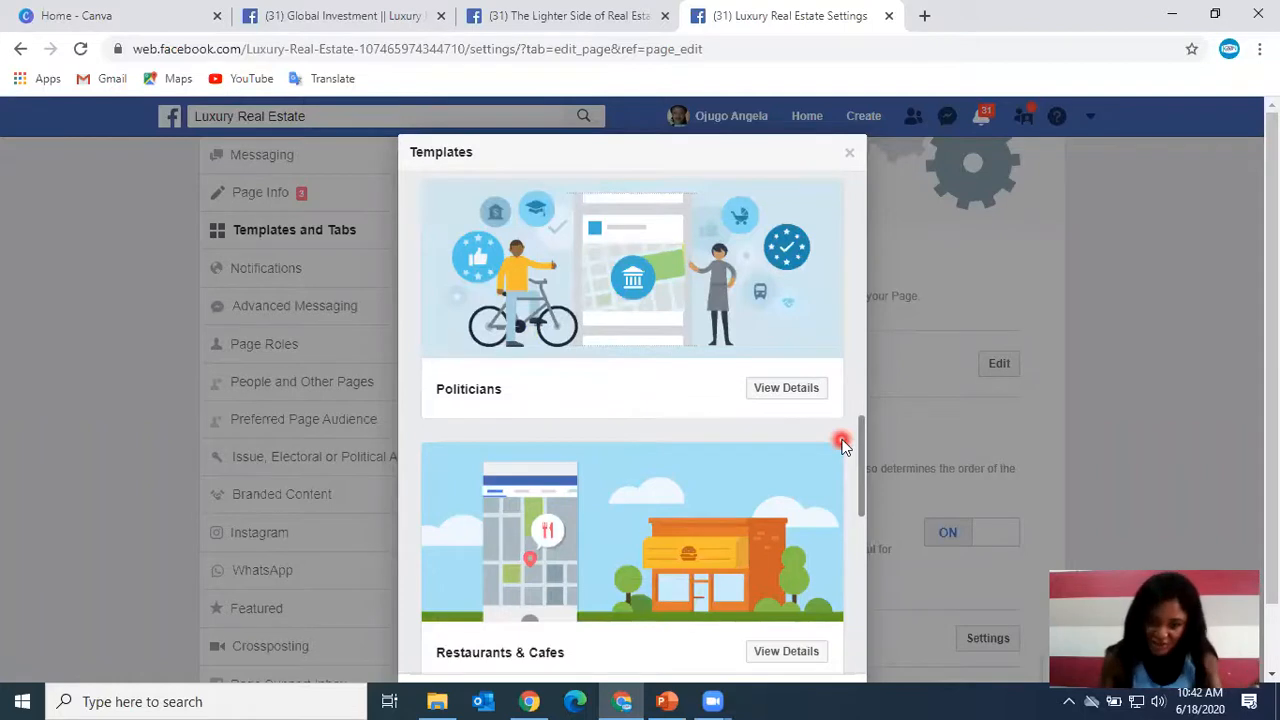
scroll(641, 495, "down", 5)
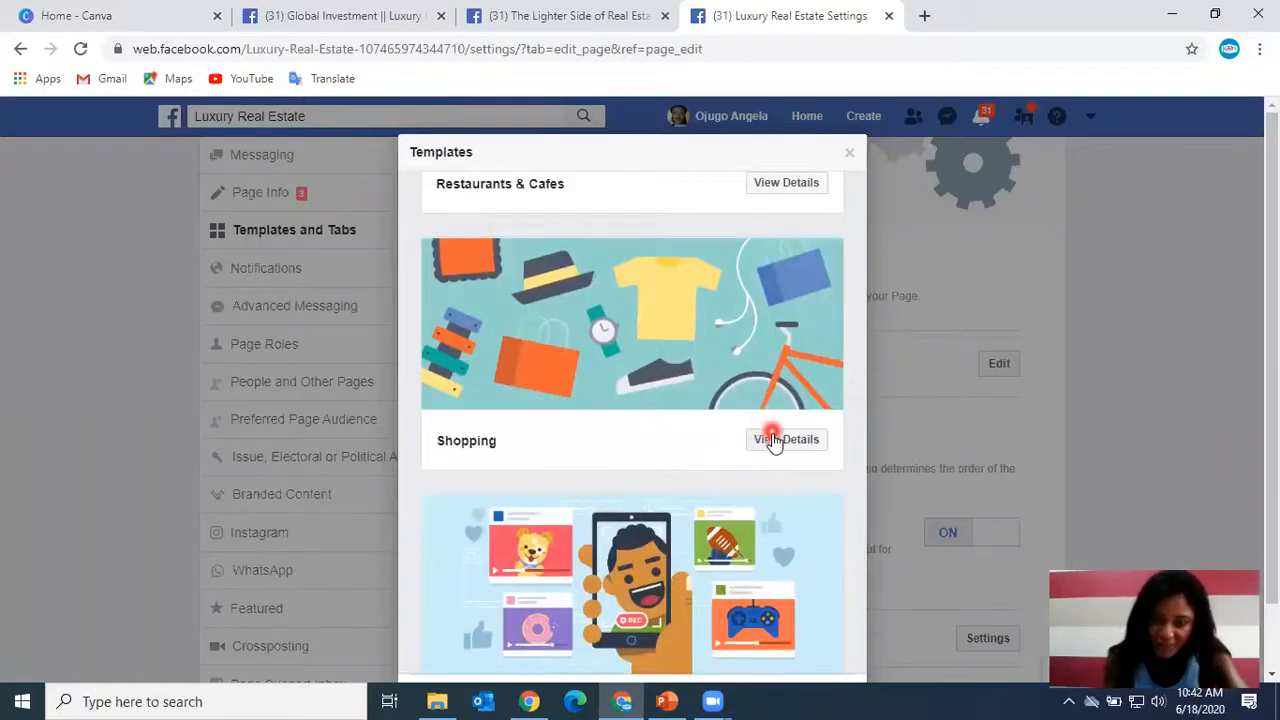
scroll(800, 400, "down", 1)
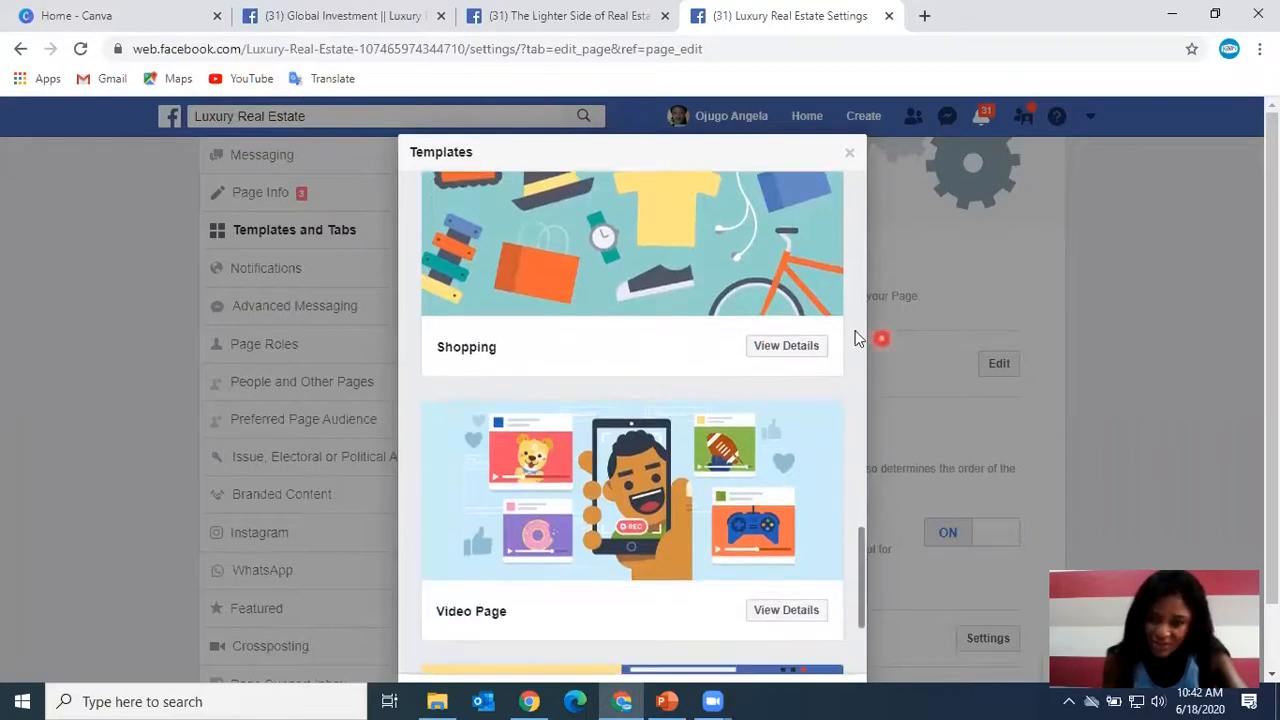
View the Shopping template's details, then go back and close the templates dialog without applying it.
left_click(797, 348)
scroll(666, 391, "down", 2)
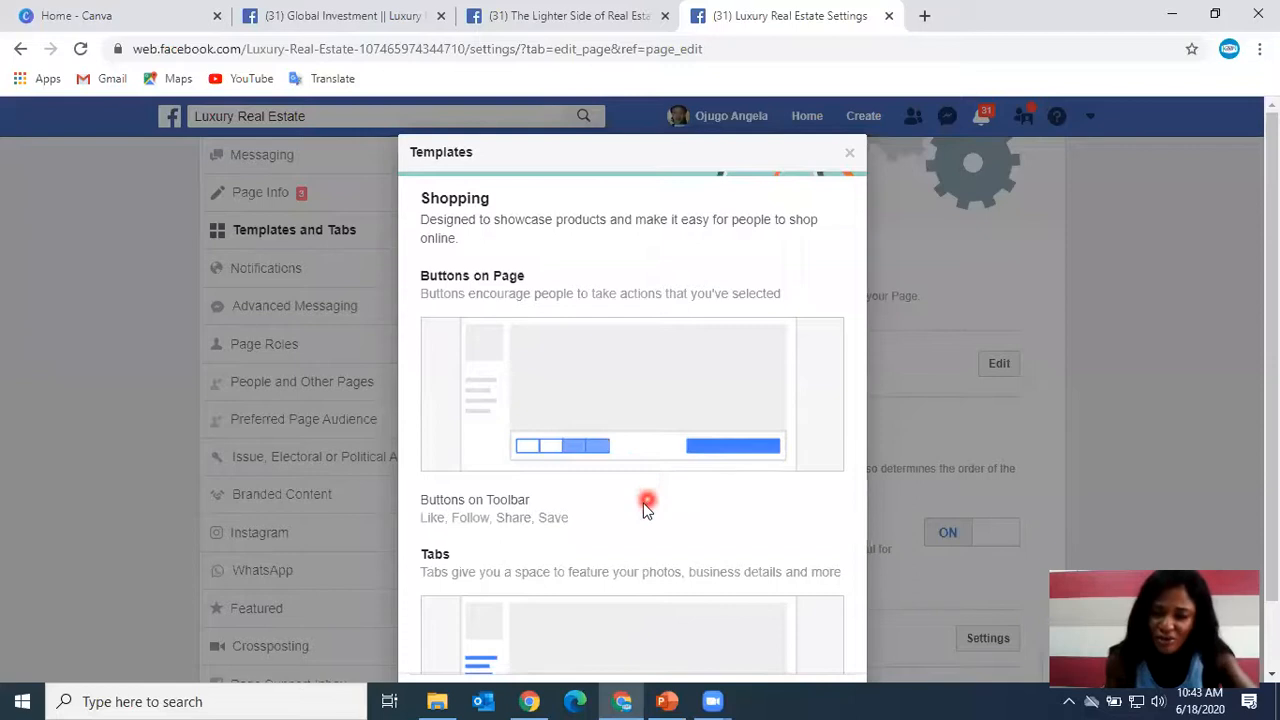
scroll(643, 506, "down", 3)
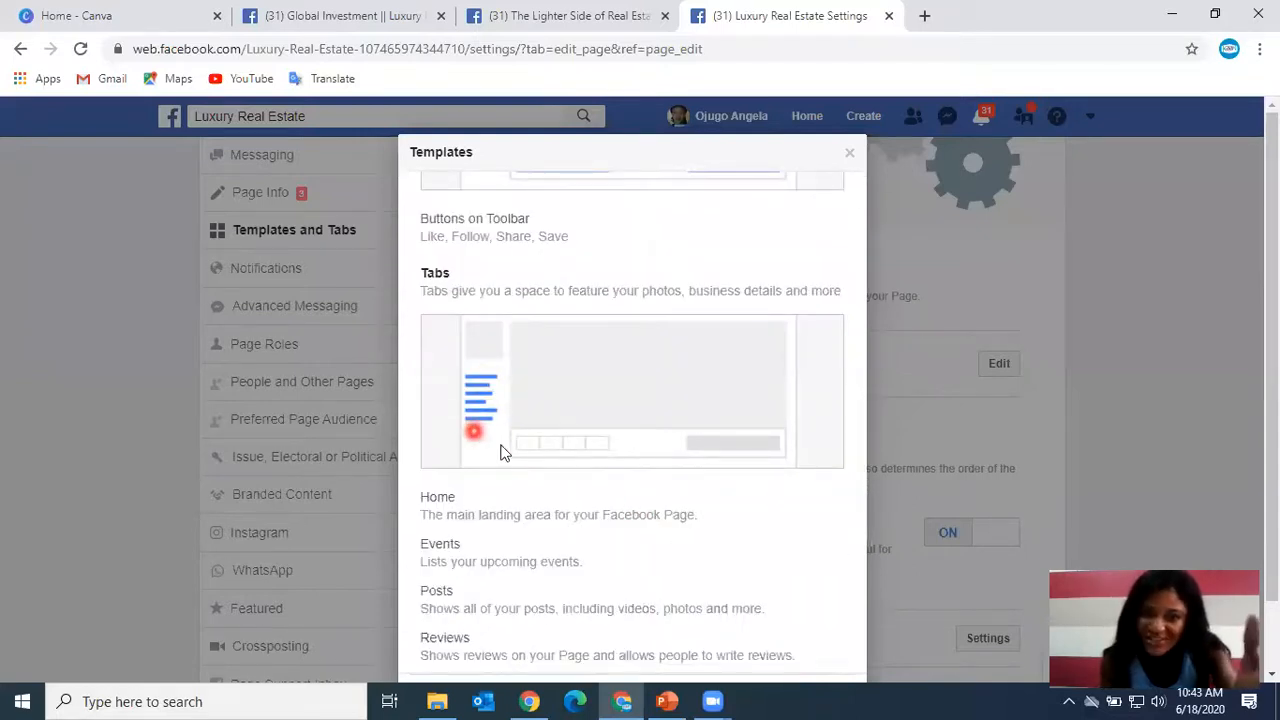
scroll(560, 488, "down", 1)
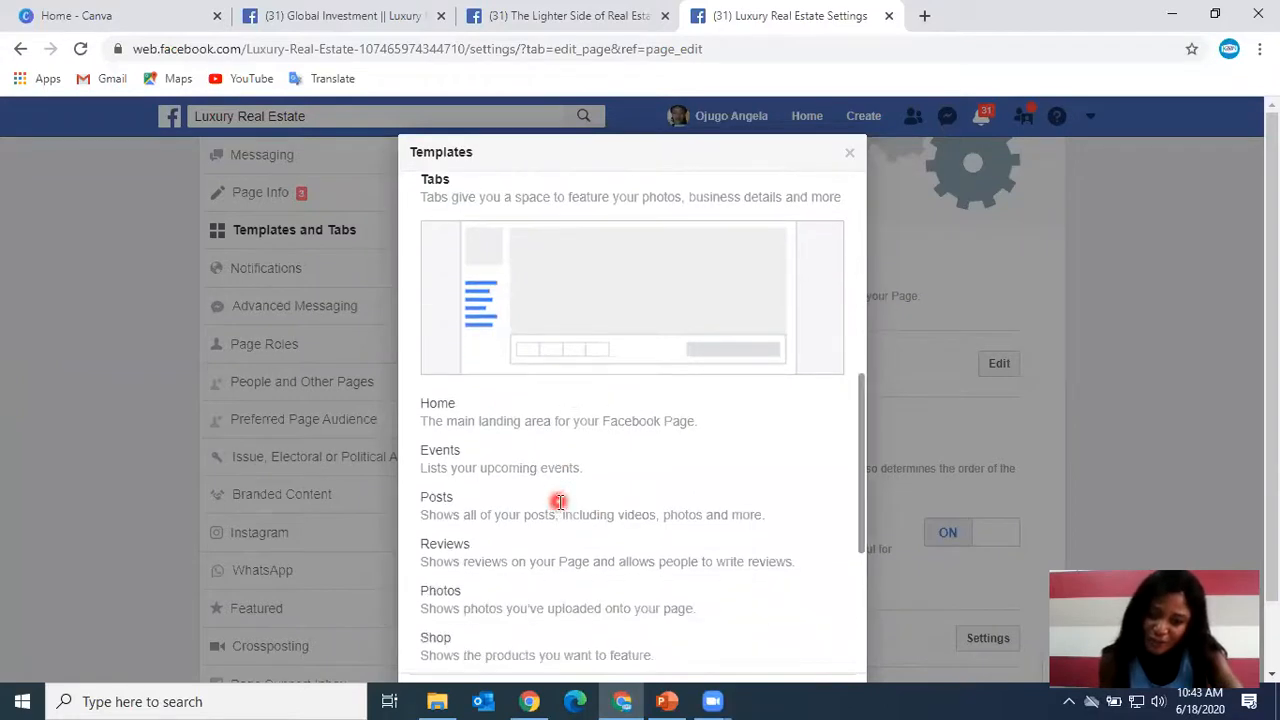
scroll(560, 502, "down", 4)
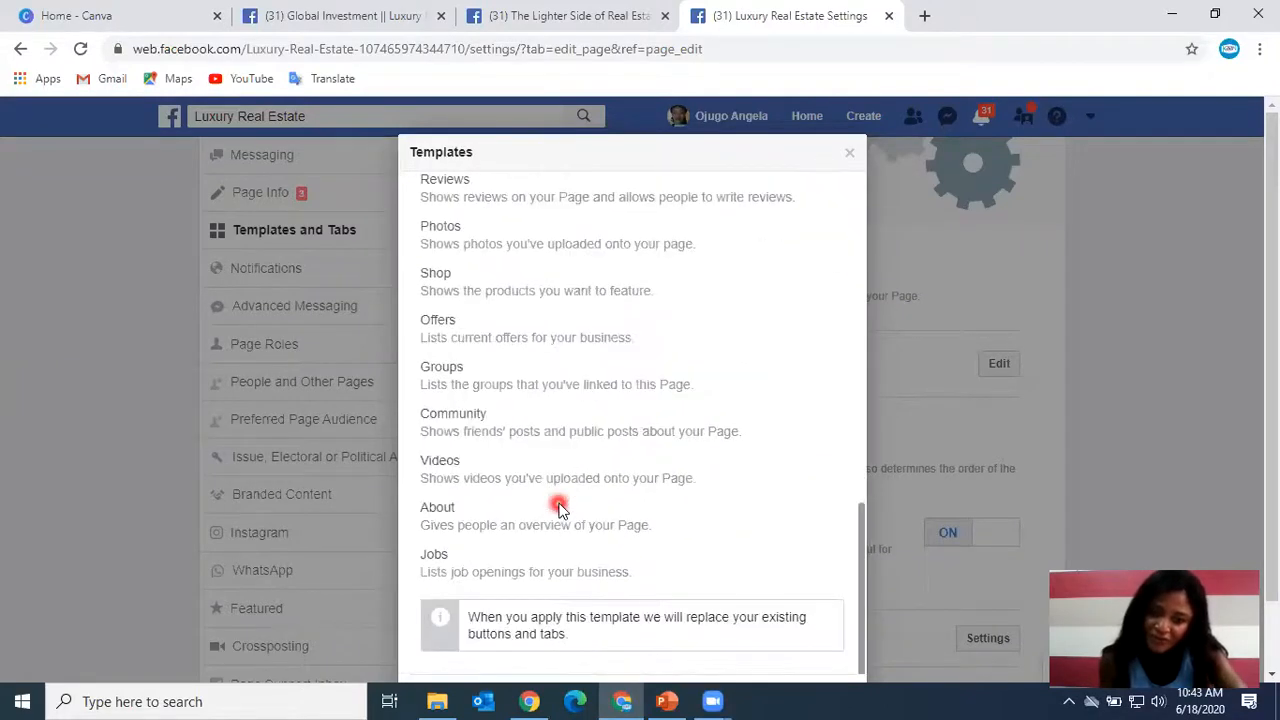
scroll(1087, 356, "down", 1)
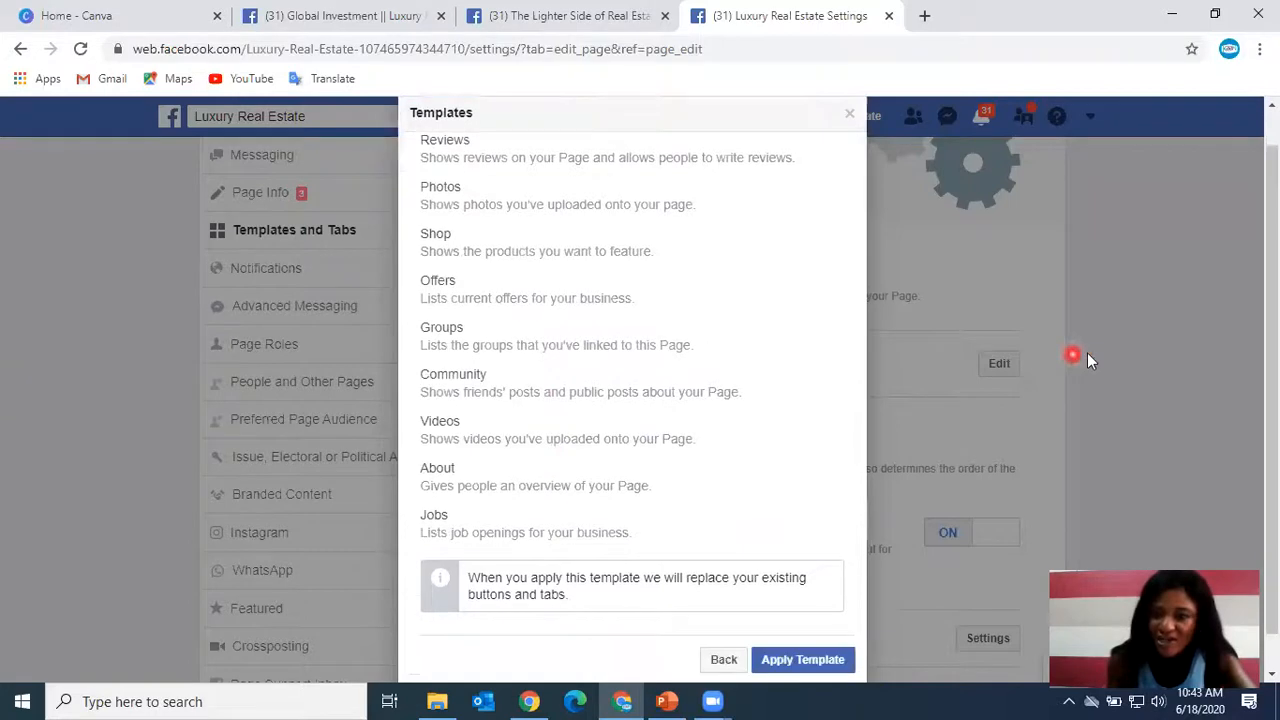
left_click(725, 621)
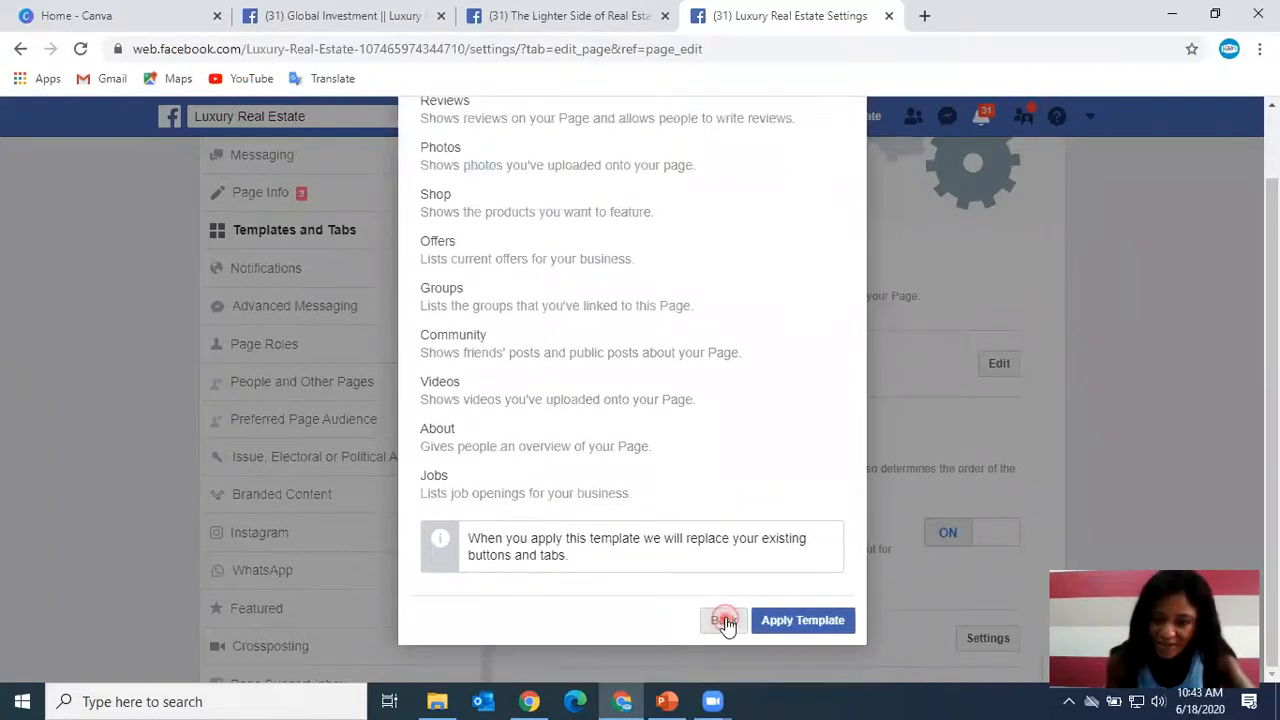
left_click(1196, 285)
scroll(886, 386, "up", 1)
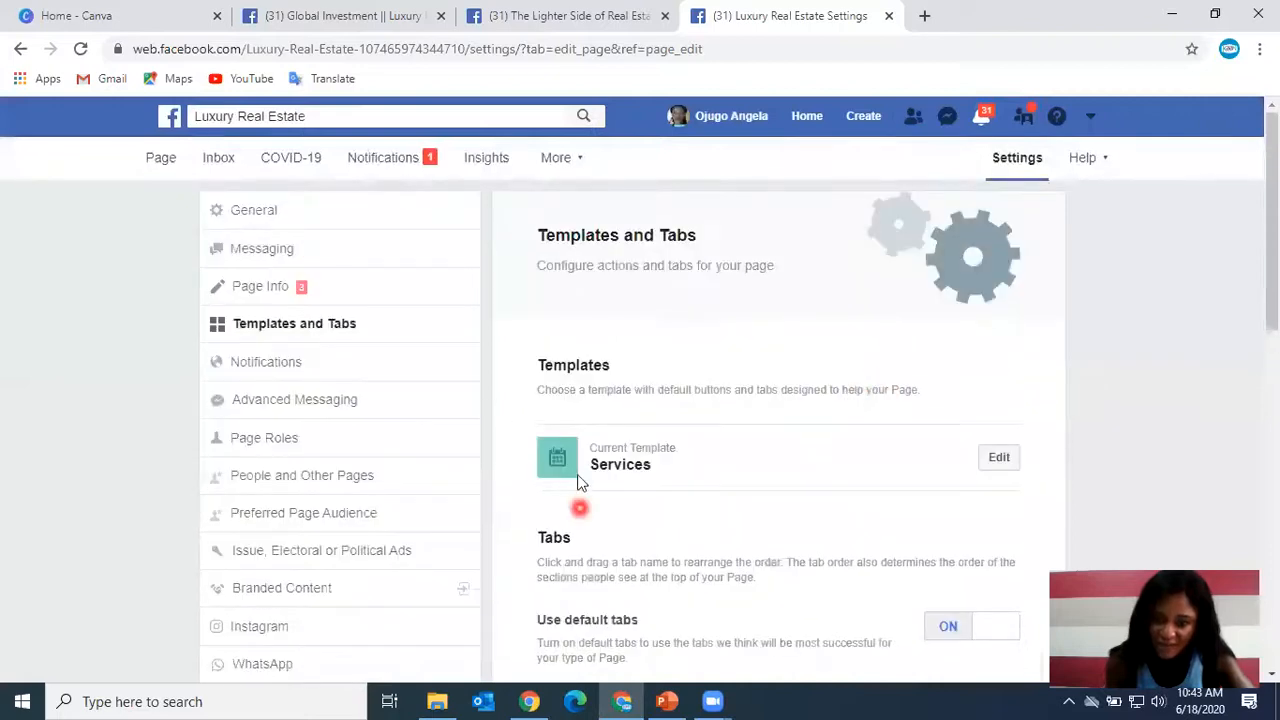
Reorder the page tabs so About sits directly below Home, above Services.
scroll(830, 476, "down", 6)
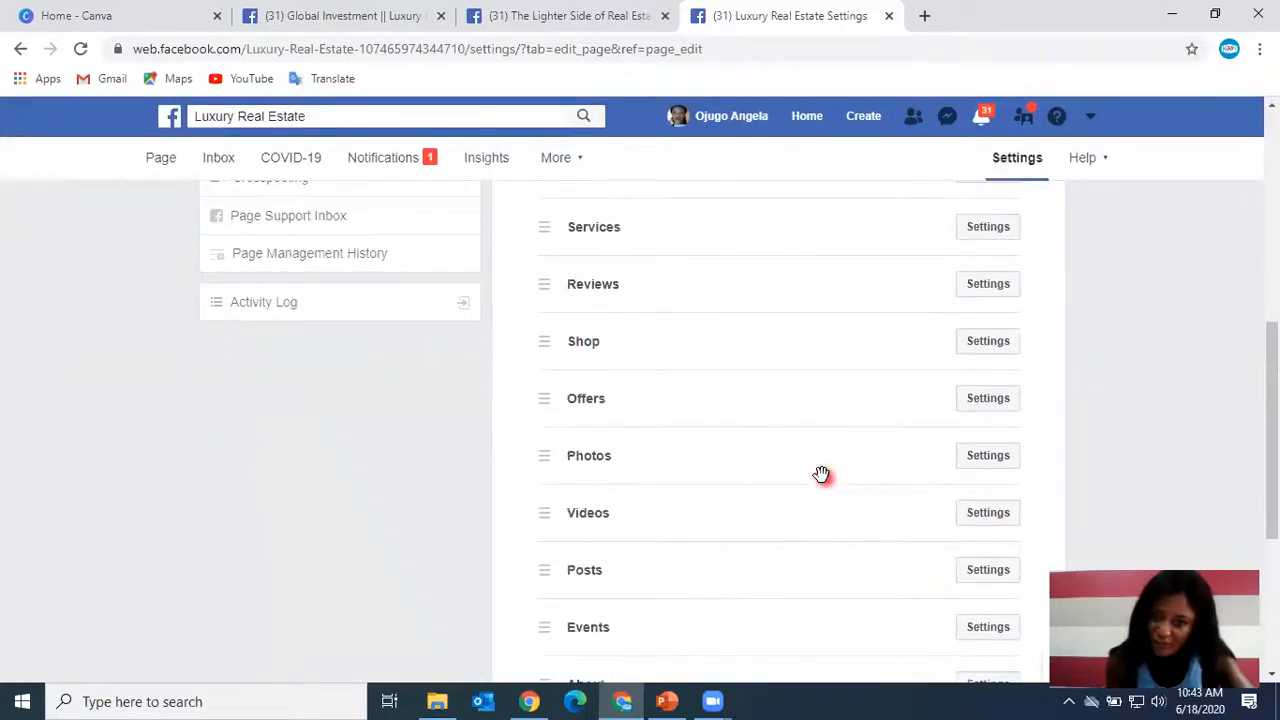
scroll(862, 433, "up", 1)
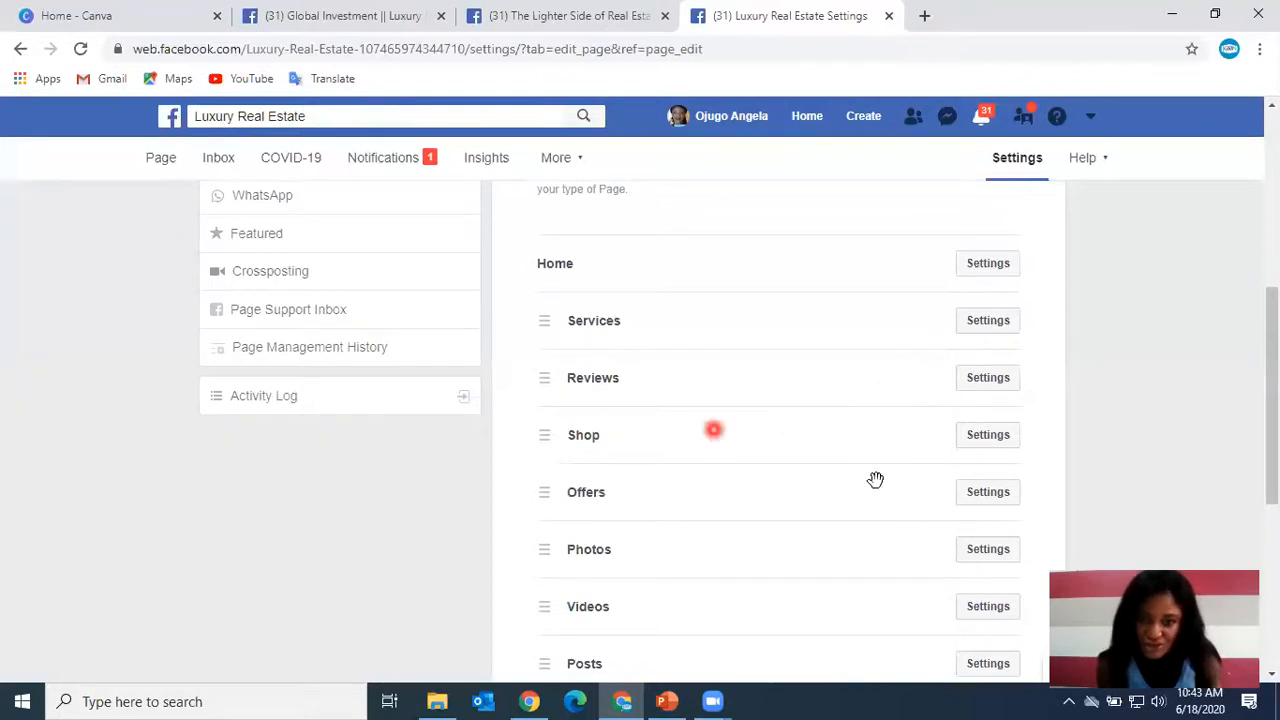
scroll(634, 641, "down", 1)
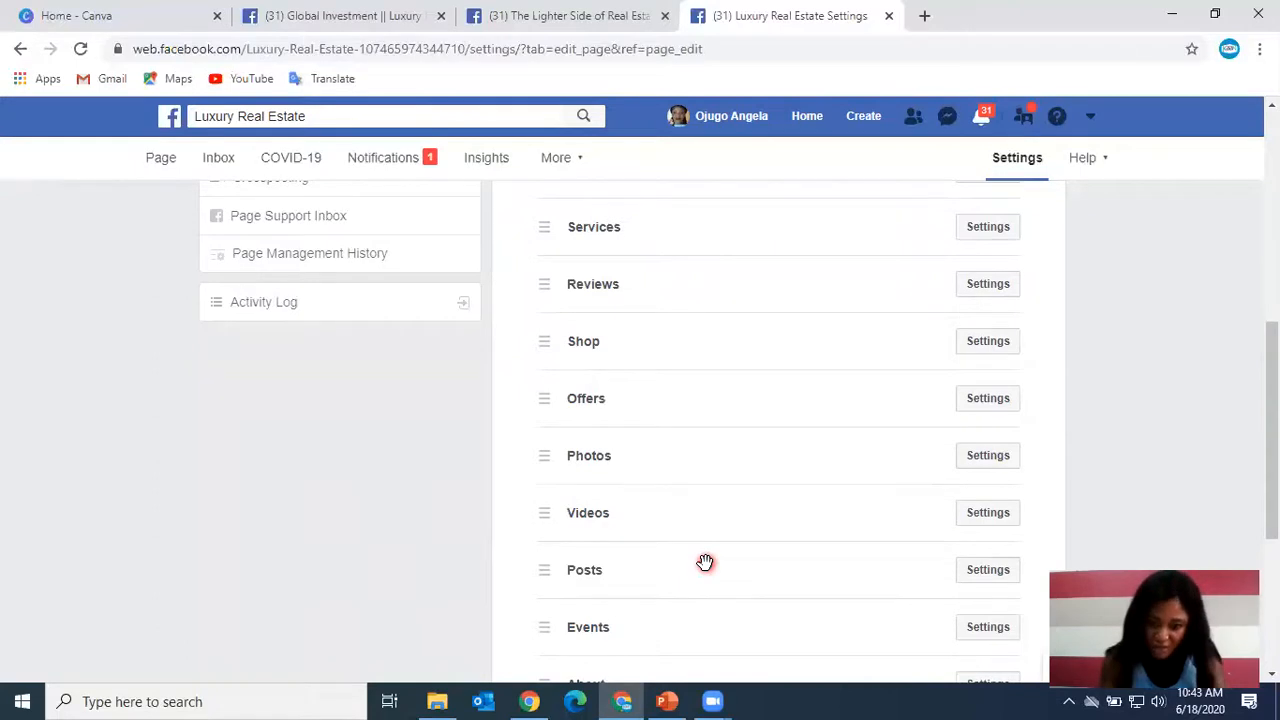
scroll(705, 562, "down", 2)
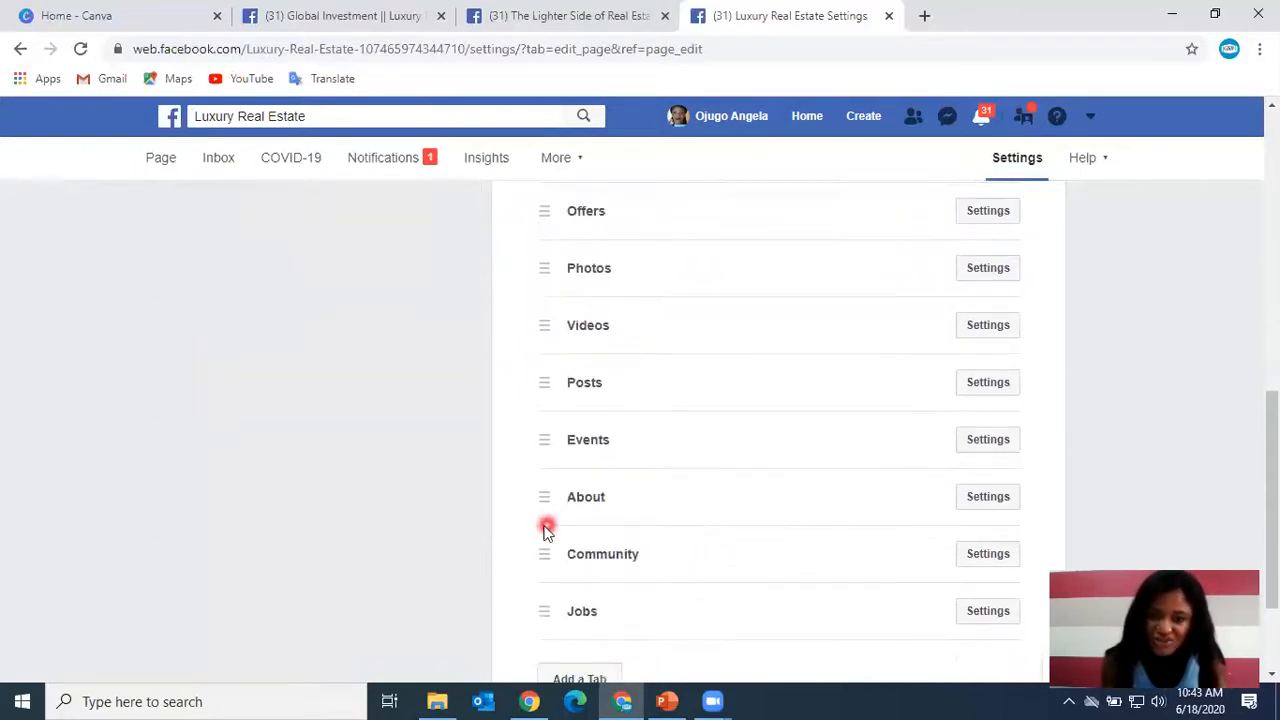
left_click_drag(548, 498, 546, 200)
scroll(680, 348, "up", 2)
left_click_drag(543, 397, 540, 238)
scroll(609, 326, "up", 1)
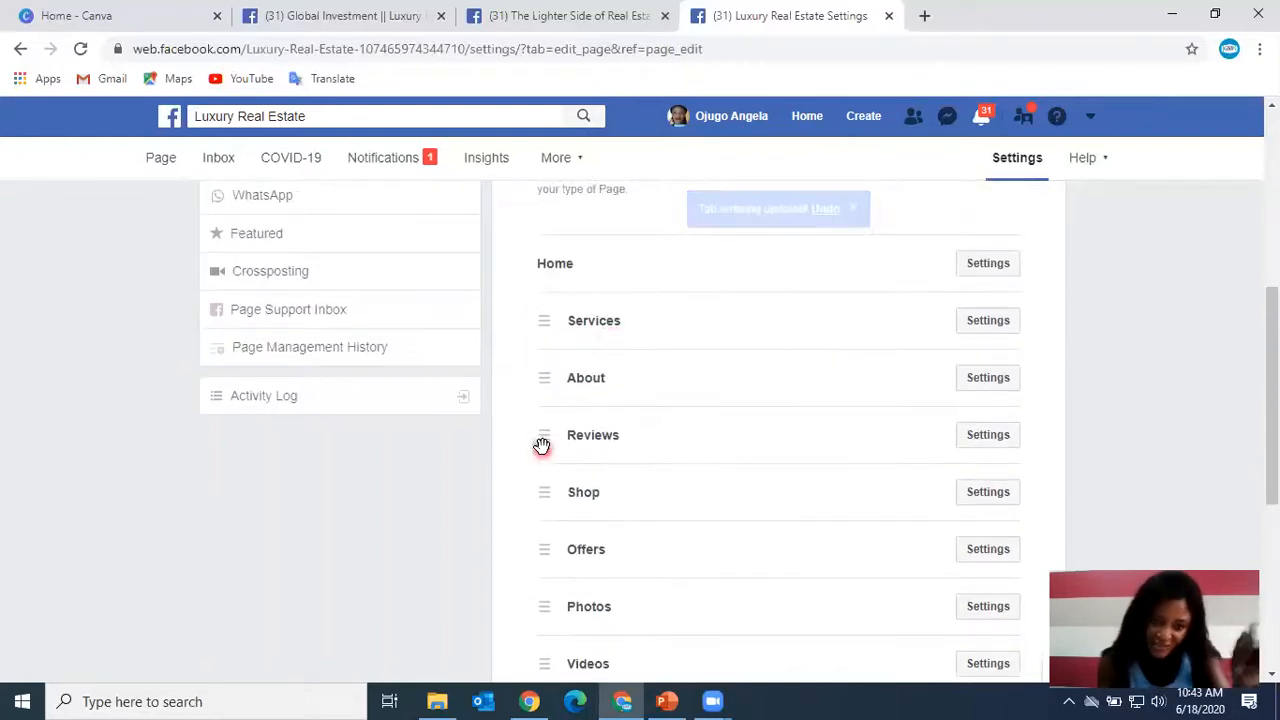
left_click_drag(548, 377, 544, 300)
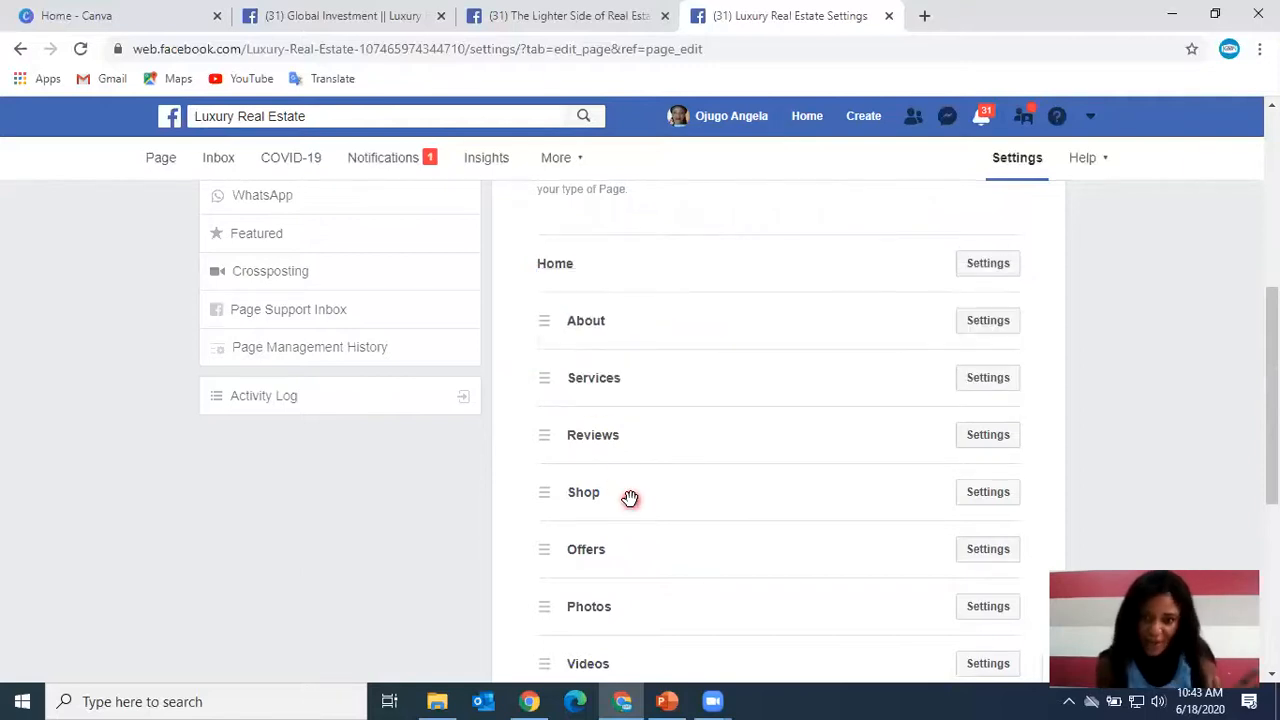
scroll(639, 497, "down", 1)
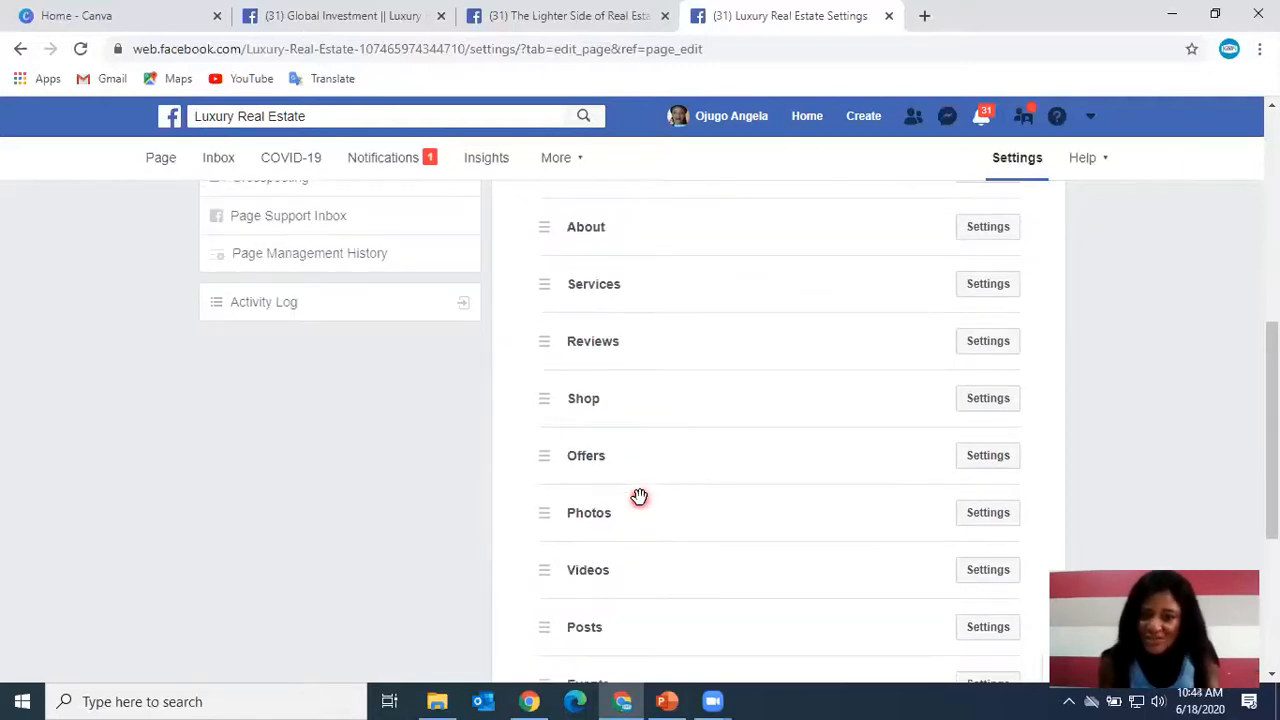
scroll(639, 497, "down", 2)
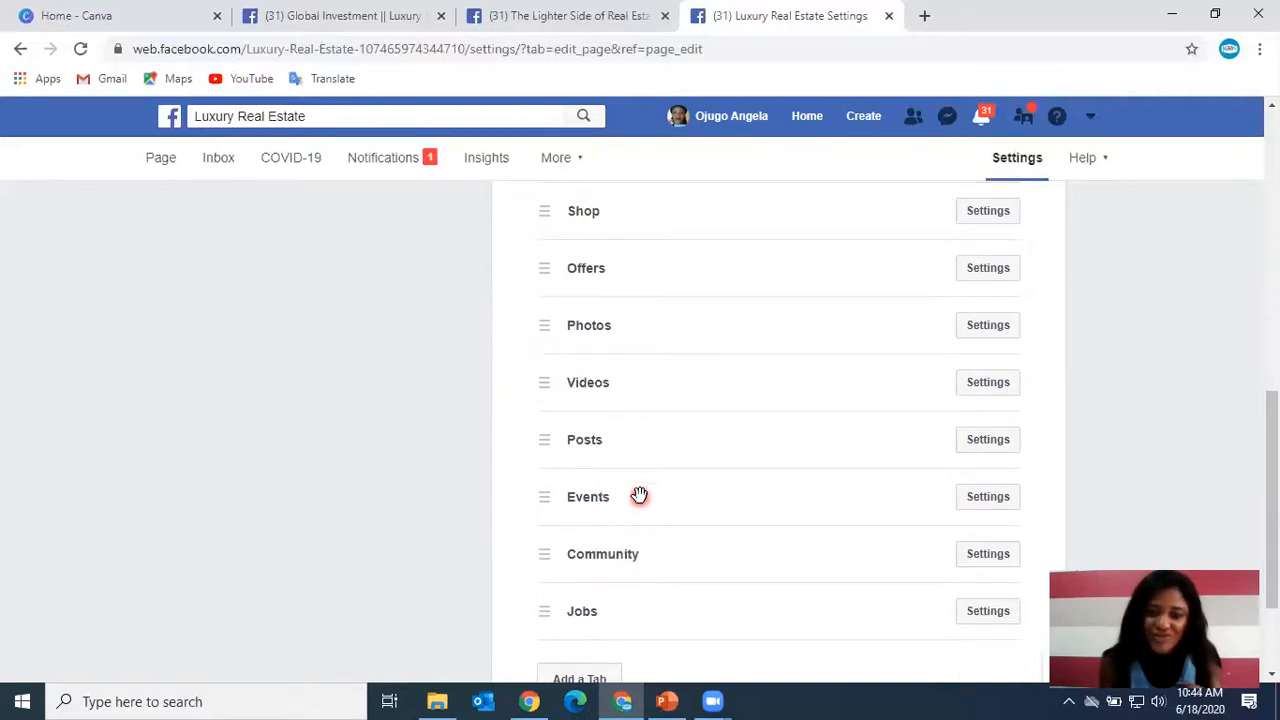
Reorder the page tabs so Posts, Photos and Videos sit directly below About, above Services.
left_click_drag(541, 440, 551, 251)
scroll(563, 403, "up", 1)
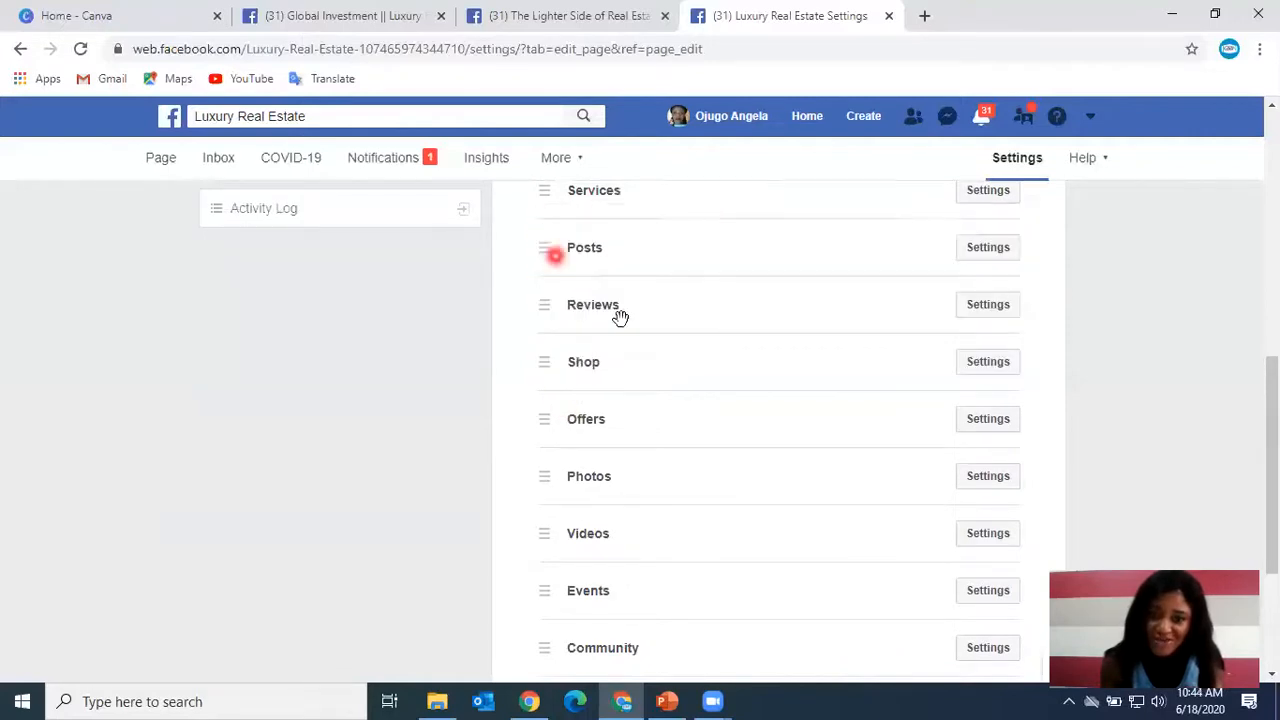
scroll(667, 380, "up", 1)
scroll(667, 380, "up", 1)
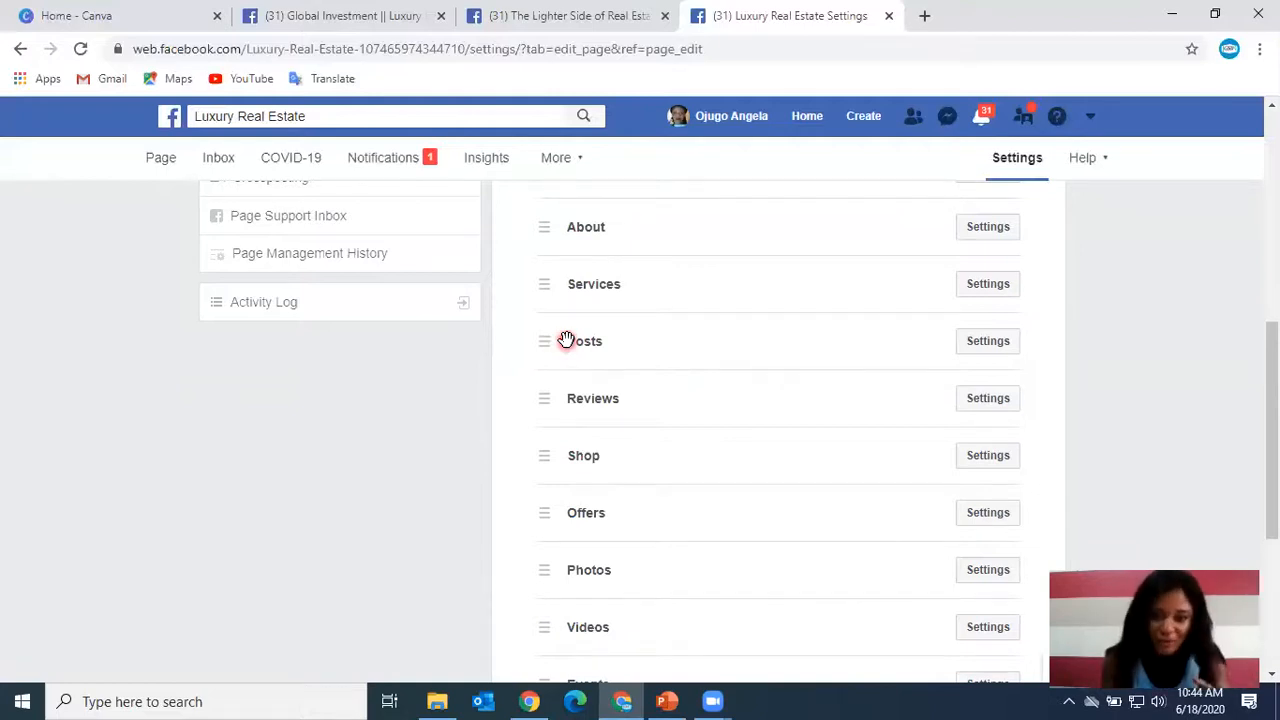
left_click_drag(547, 342, 543, 285)
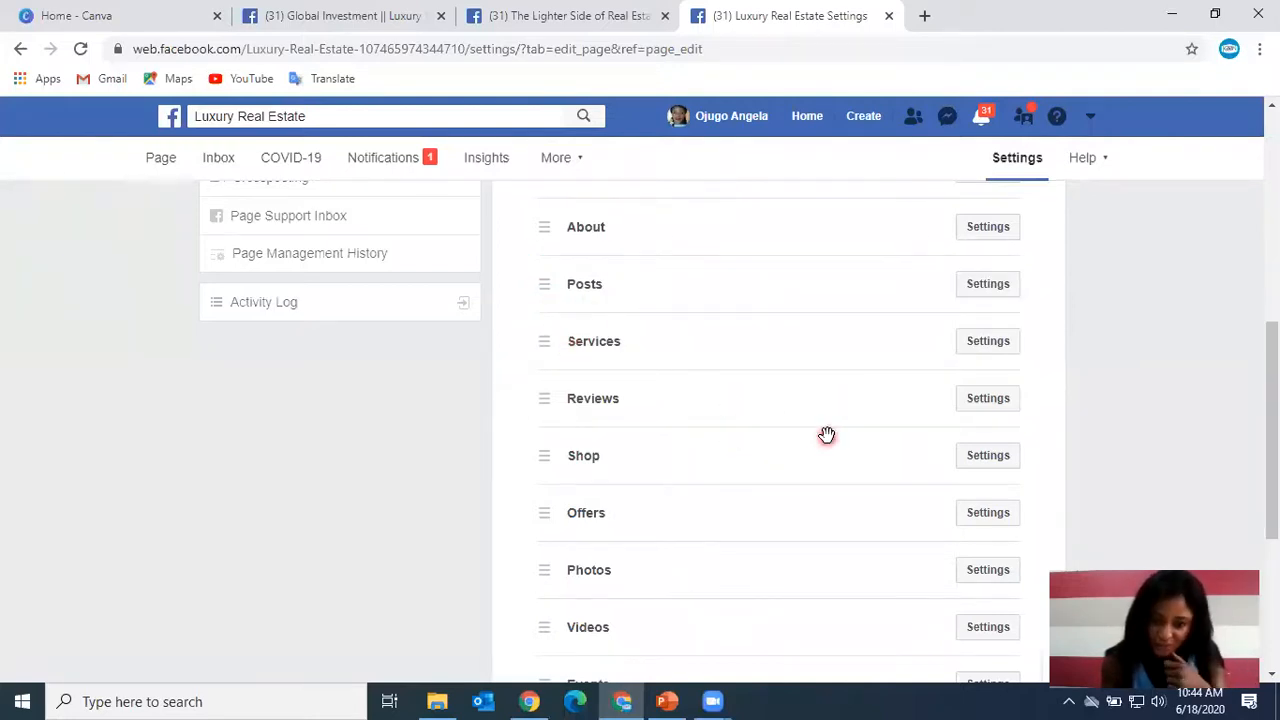
scroll(826, 435, "down", 2)
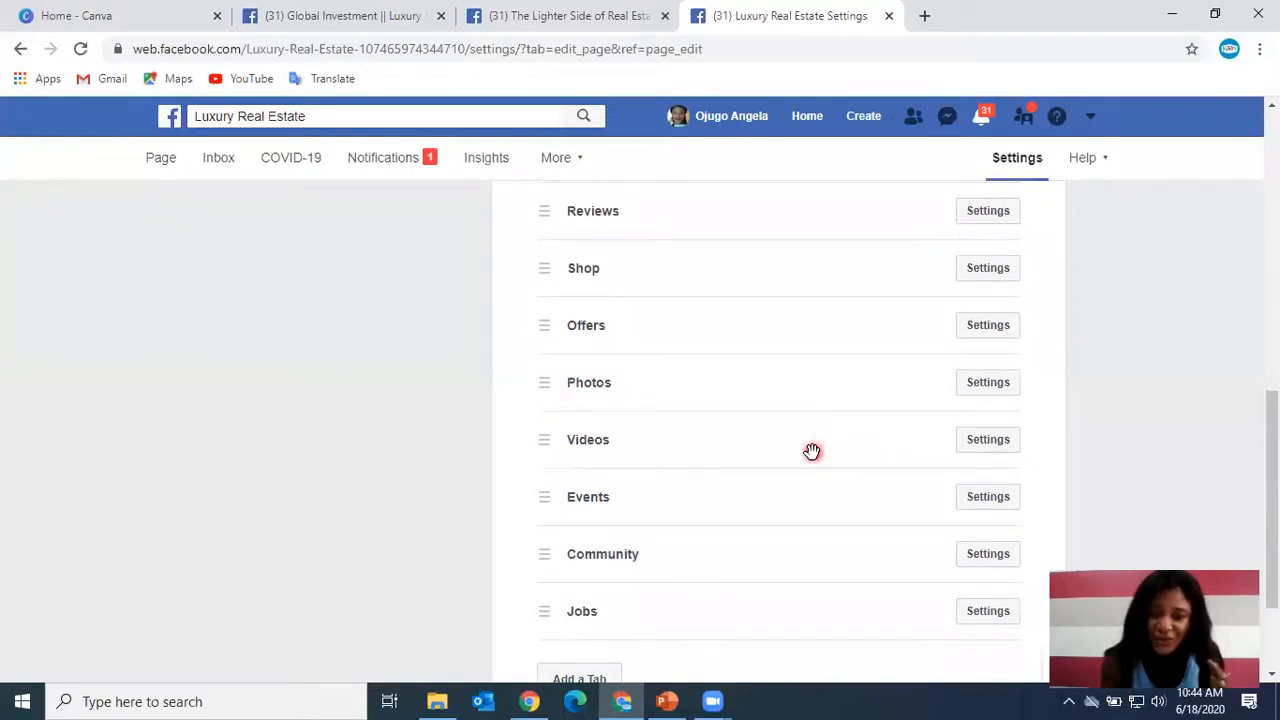
scroll(697, 443, "up", 2)
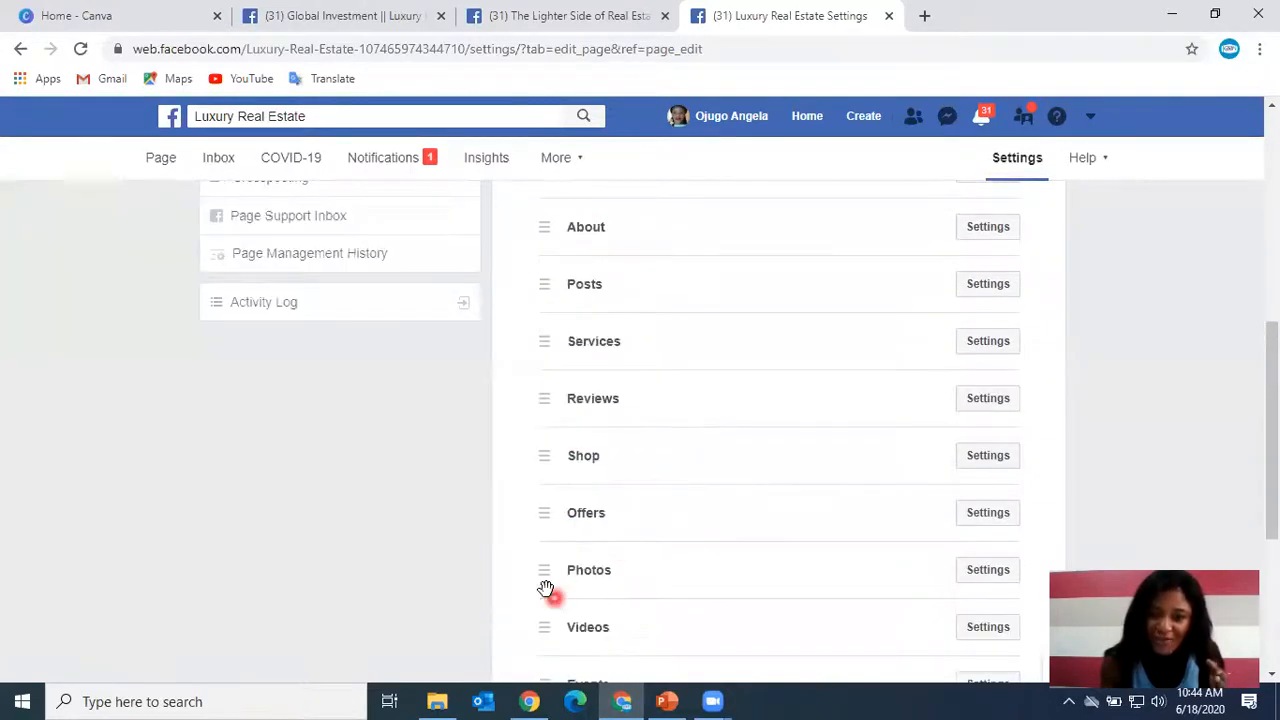
left_click_drag(545, 572, 548, 345)
scroll(705, 430, "down", 1)
left_click_drag(548, 537, 552, 250)
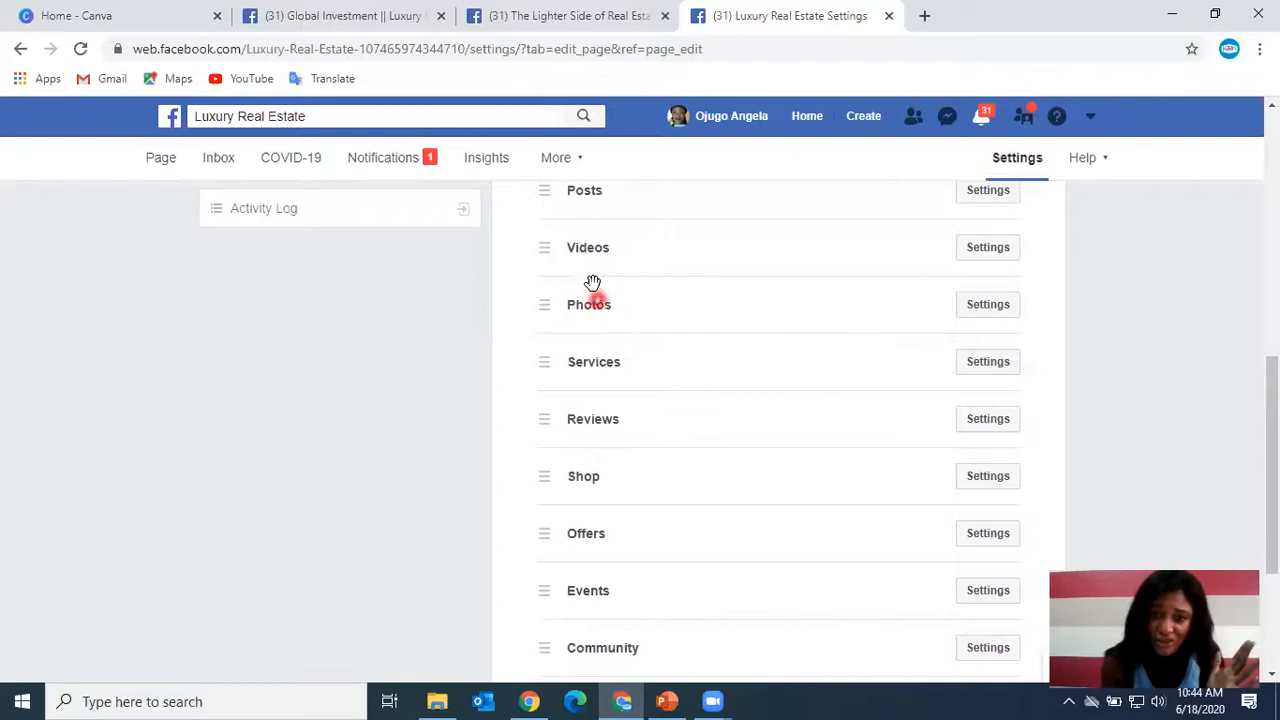
left_click_drag(543, 304, 565, 268)
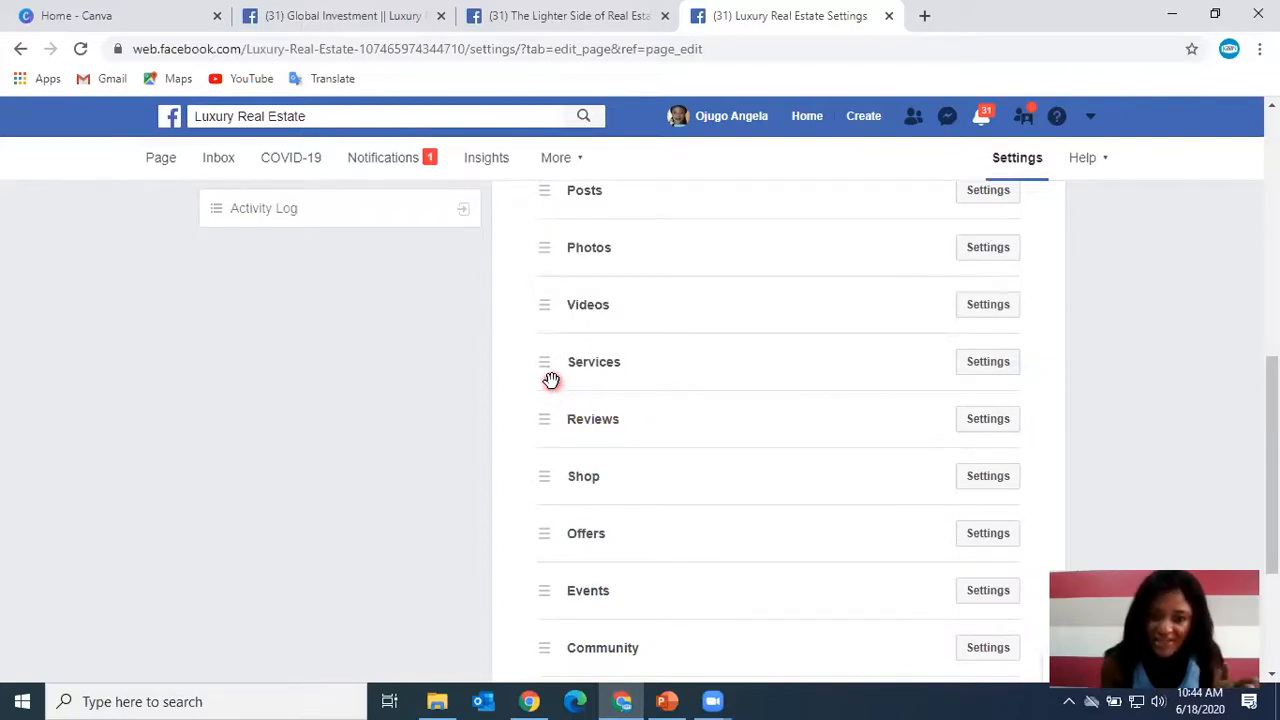
Open the Jobs tab settings and switch off Show Jobs tab.
scroll(654, 512, "down", 1)
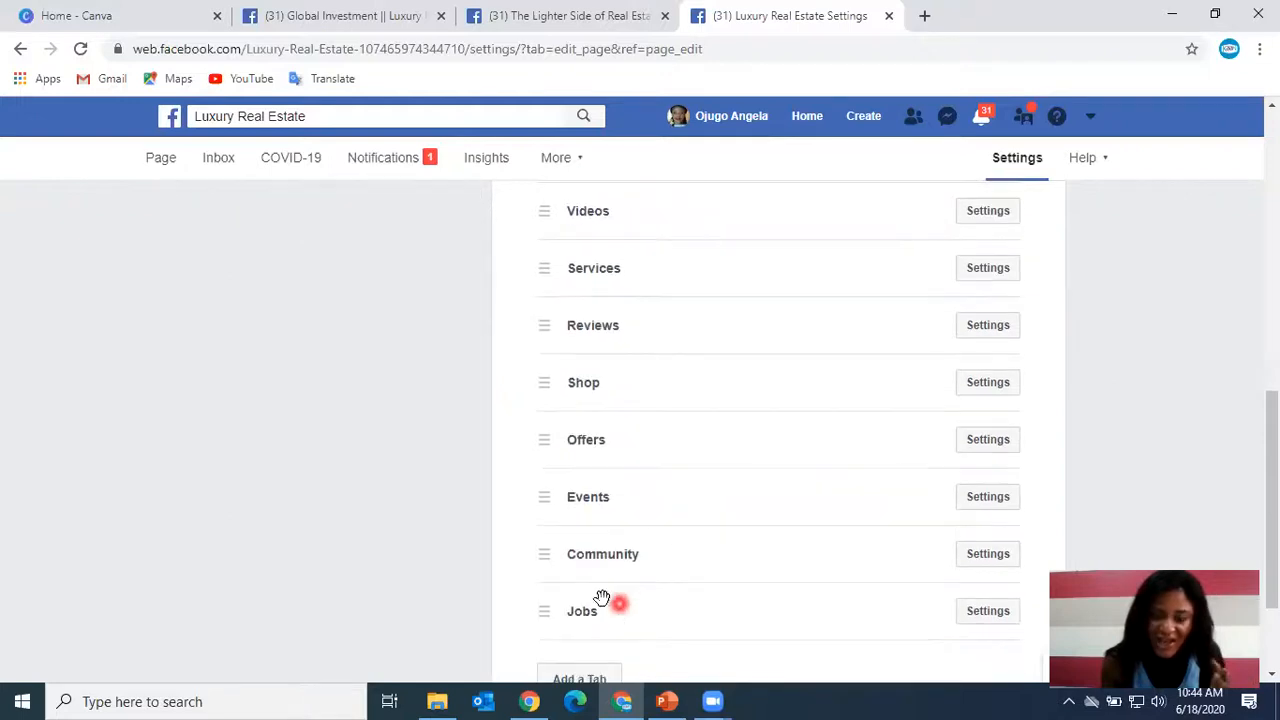
scroll(663, 608, "down", 2)
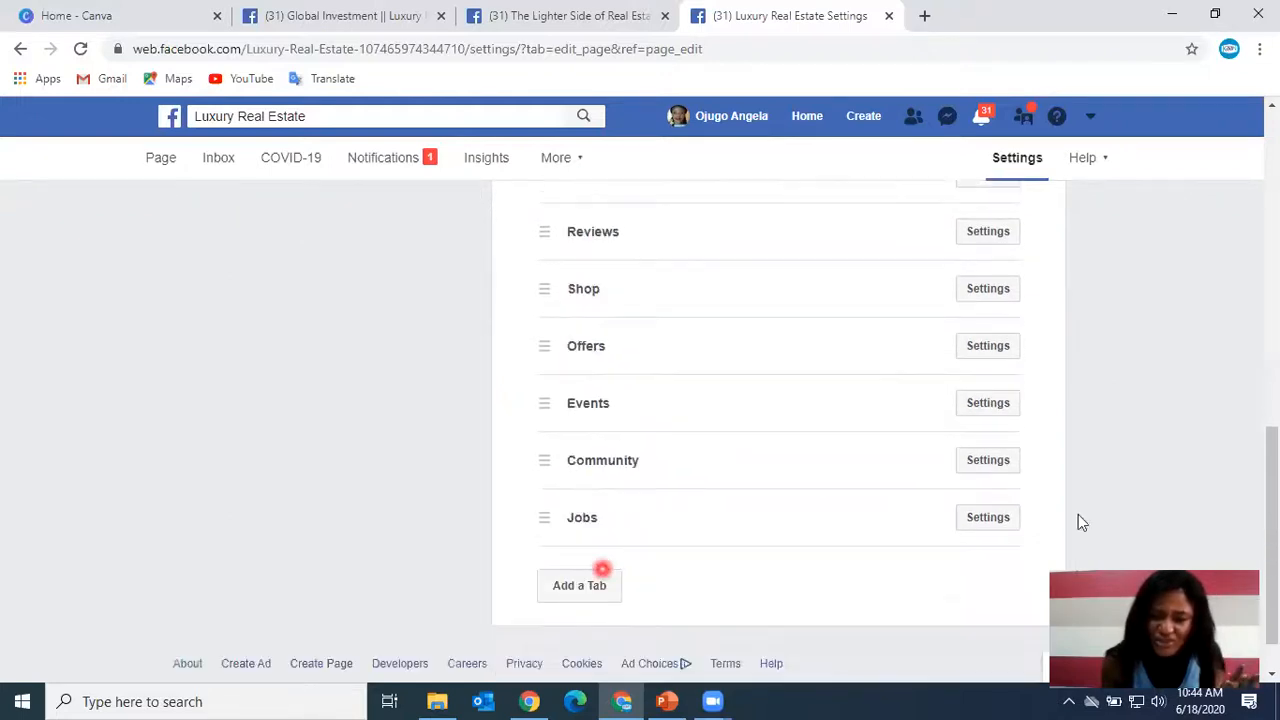
left_click(994, 518)
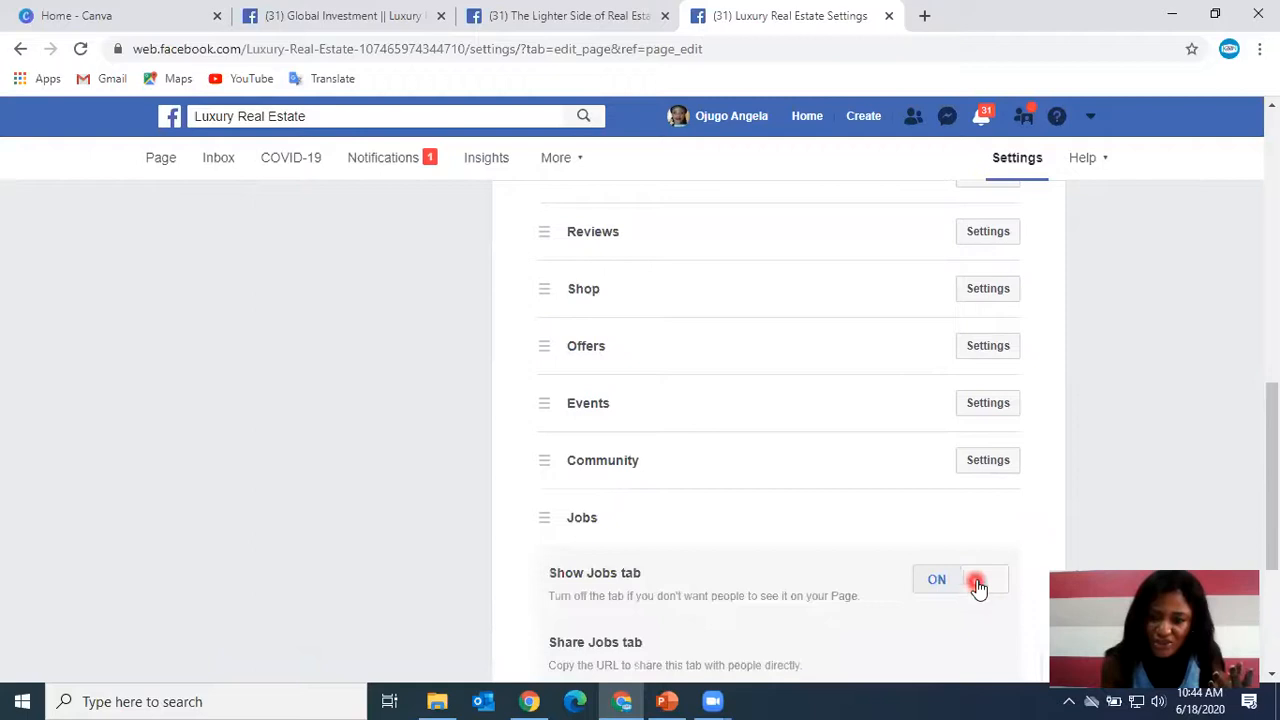
left_click(977, 586)
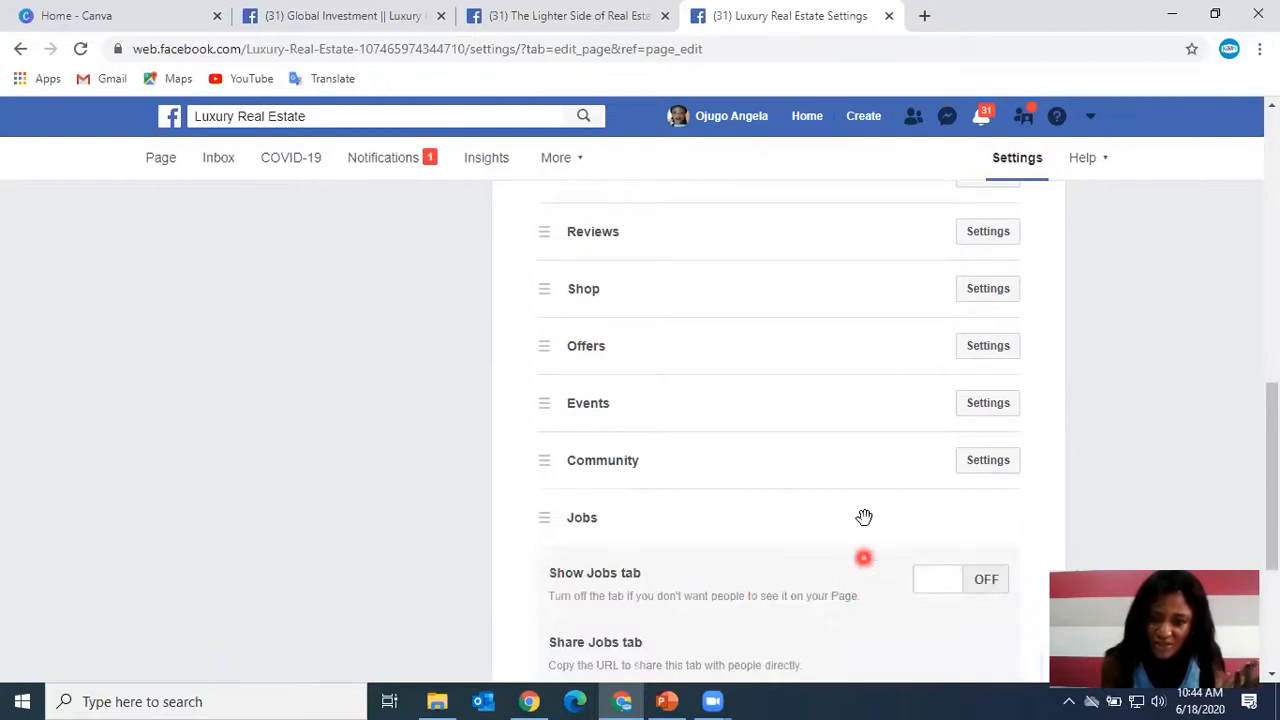
Open the Community tab settings to view its share URL, then close them.
left_click(988, 462)
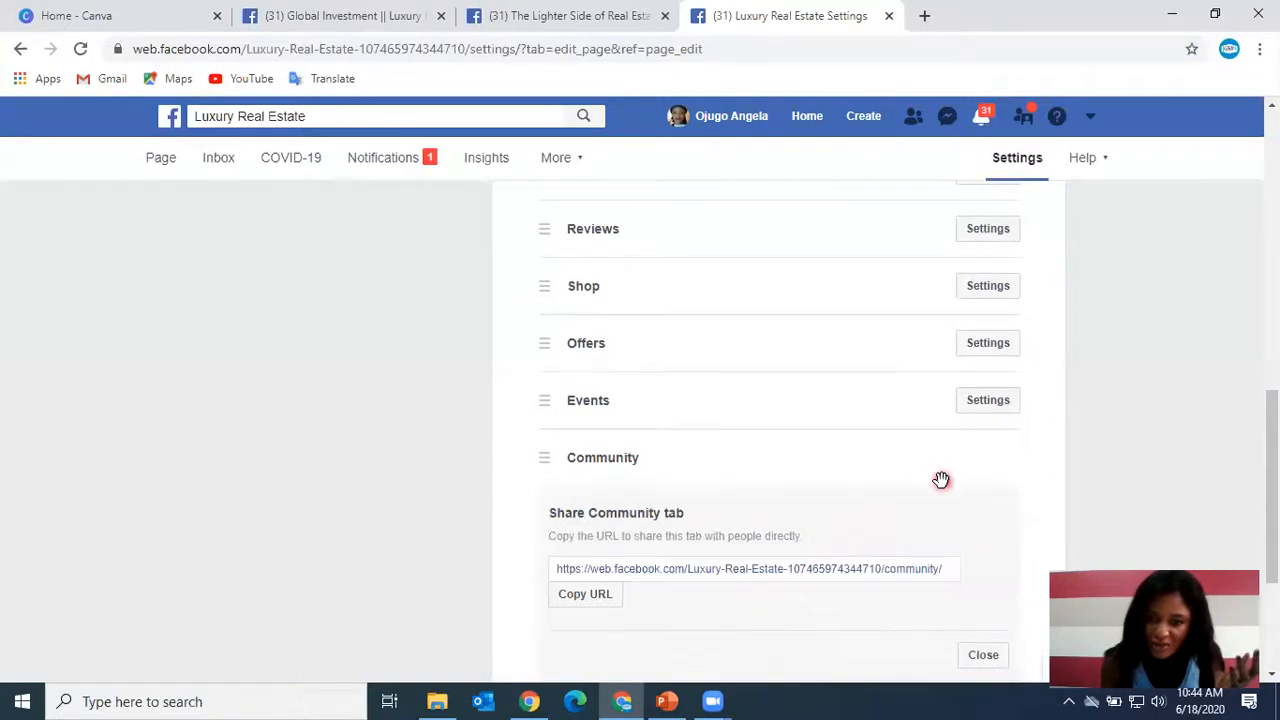
scroll(943, 480, "down", 2)
scroll(920, 457, "up", 2)
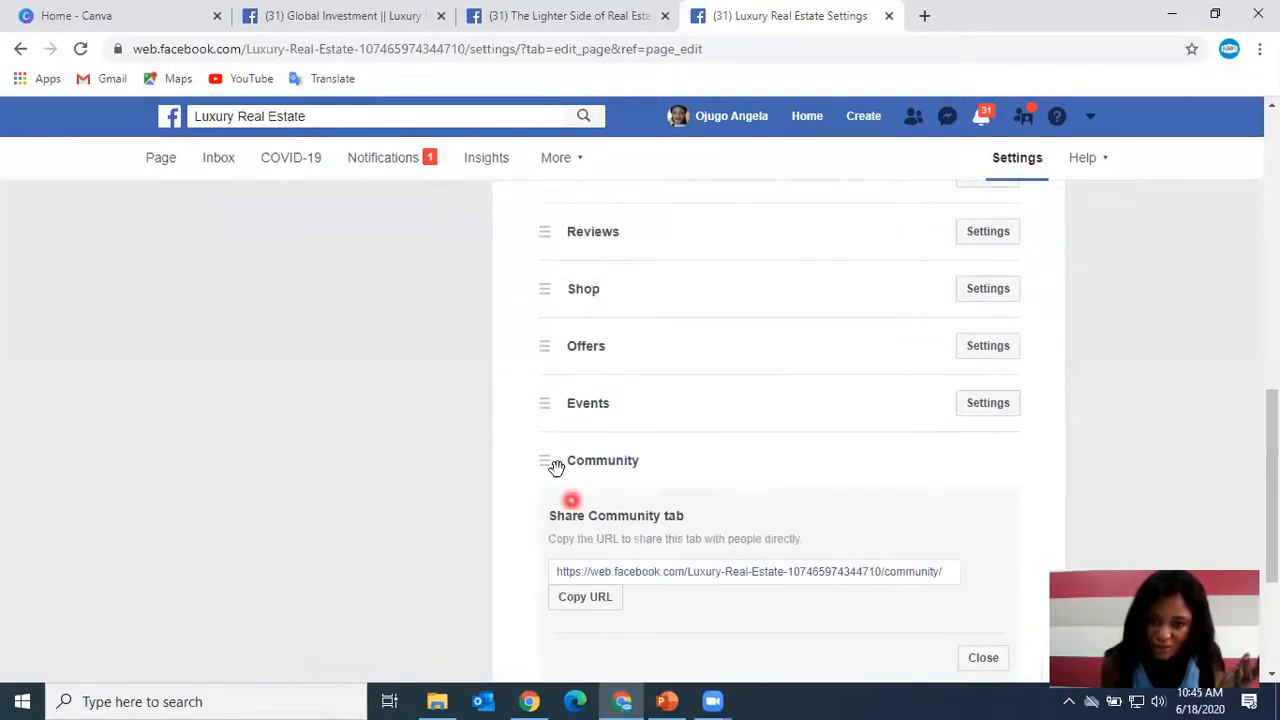
scroll(886, 449, "up", 2)
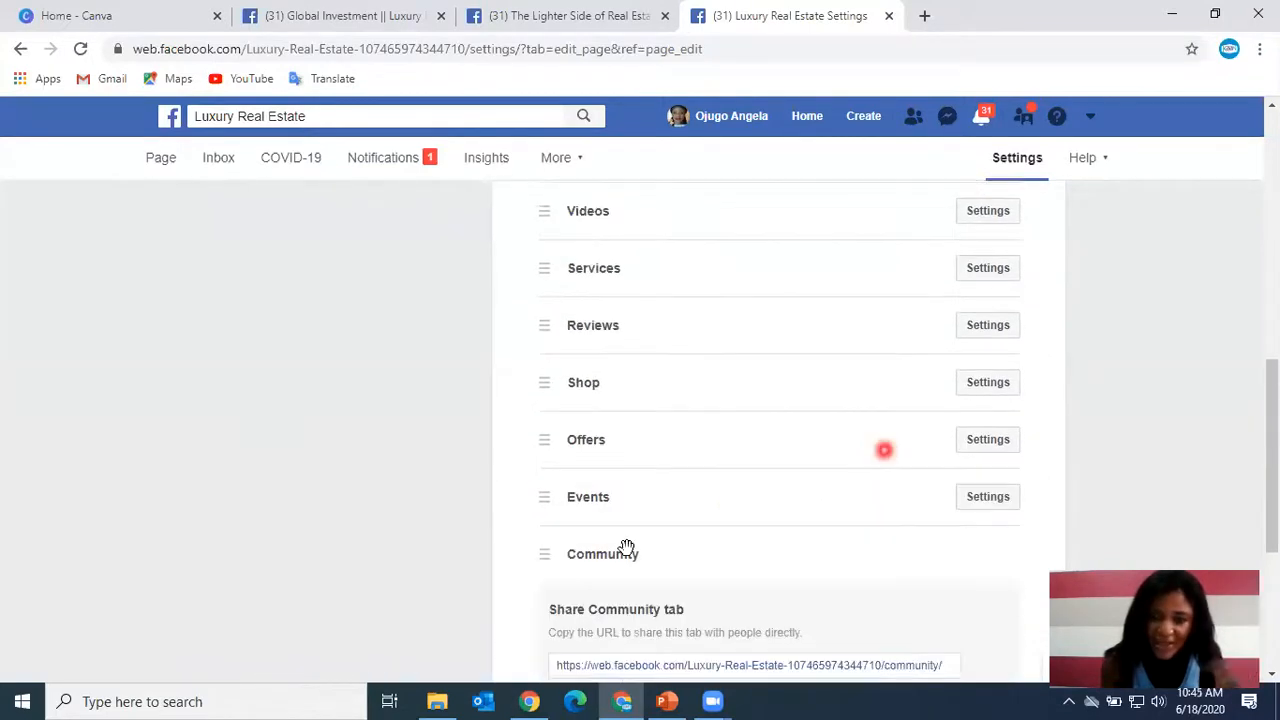
left_click(957, 620)
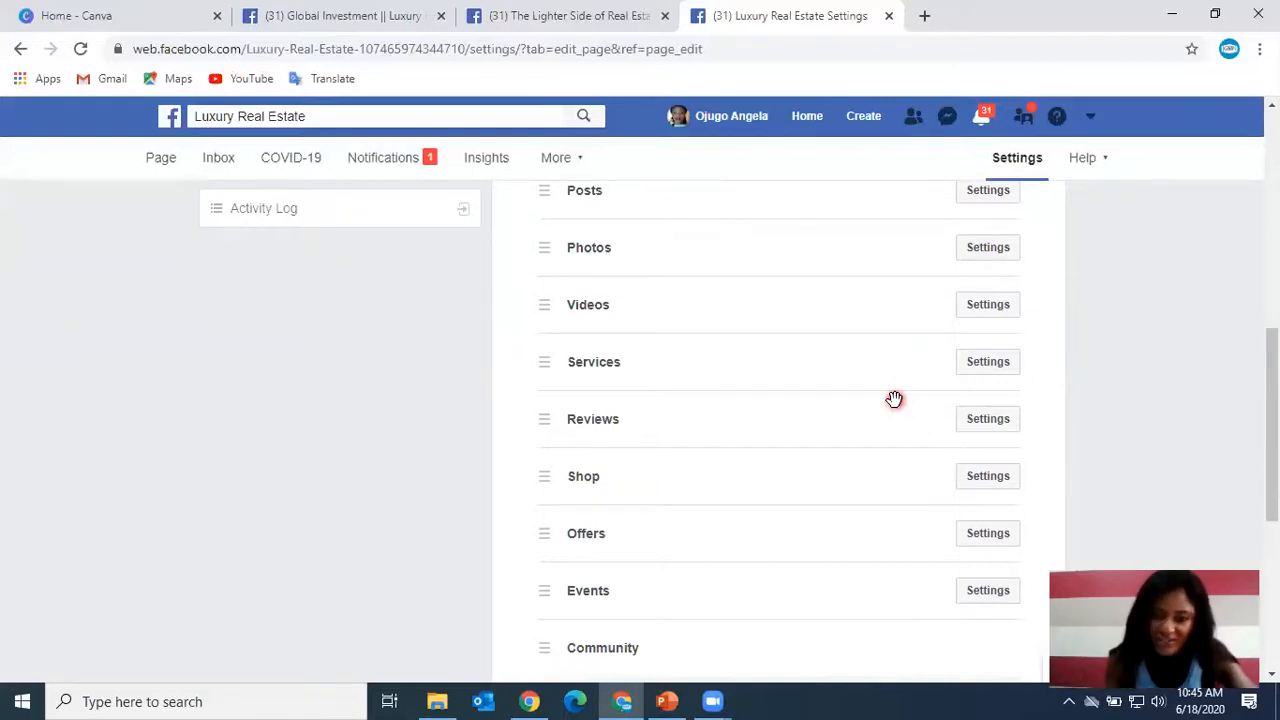
Move the Shop tab down so it sits below Events, above Community, and review the tab order.
left_click_drag(544, 478, 555, 395)
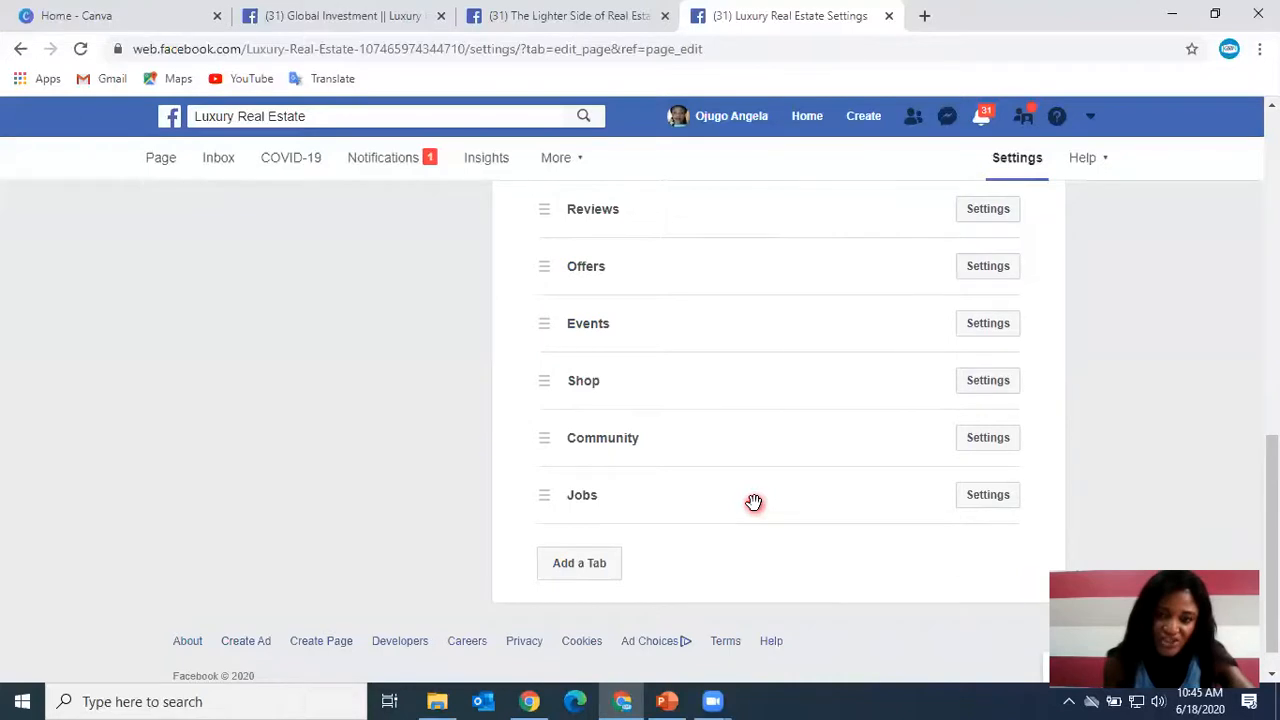
scroll(754, 502, "up", 1)
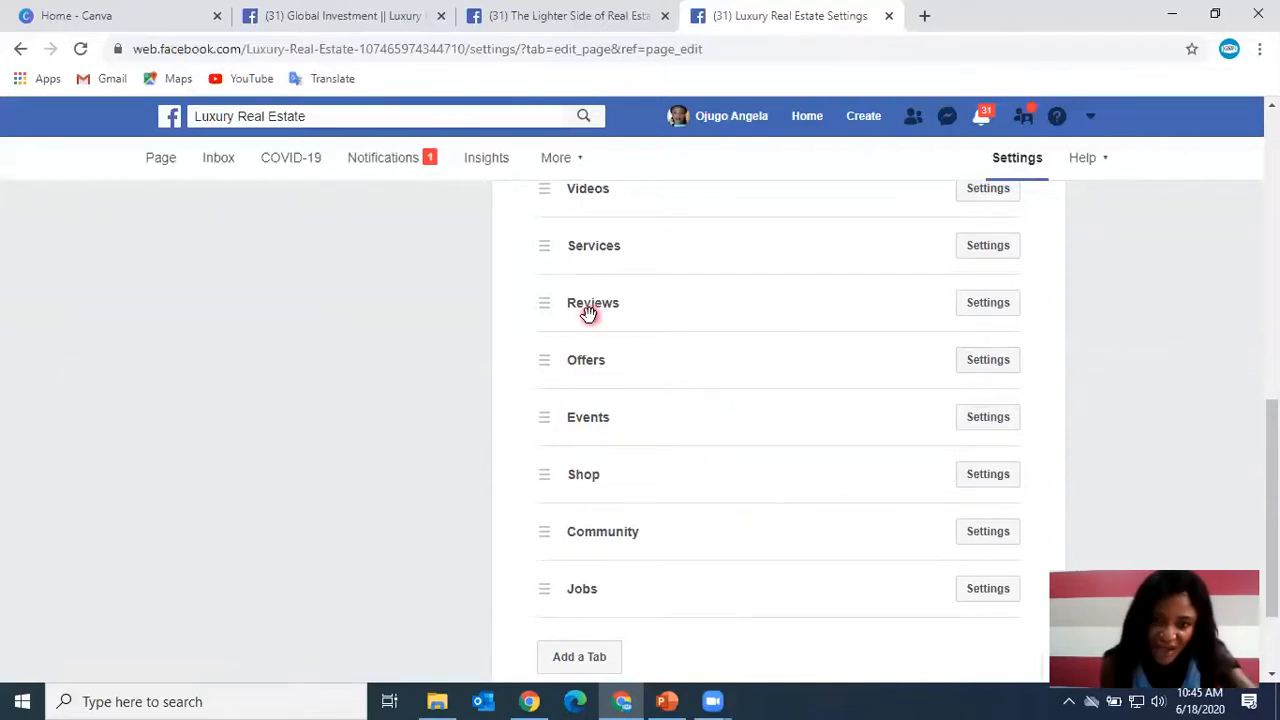
scroll(662, 337, "up", 4)
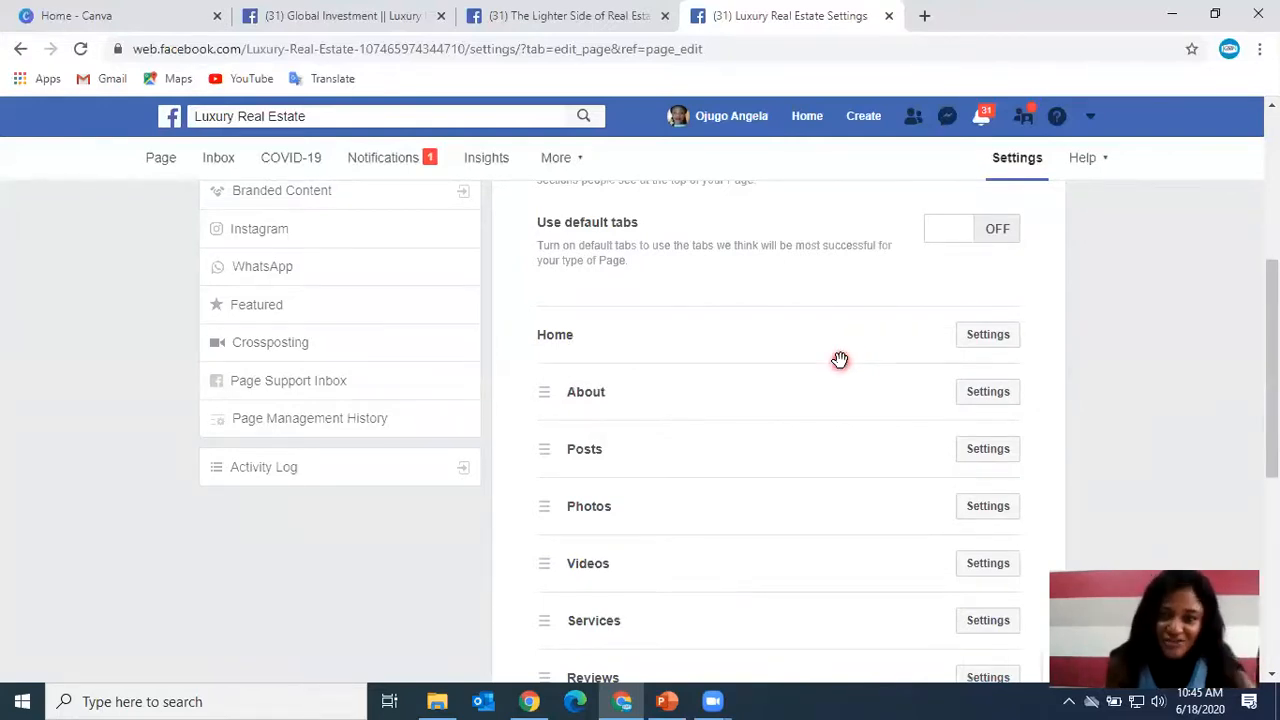
scroll(1055, 443, "down", 4)
scroll(1055, 443, "down", 2)
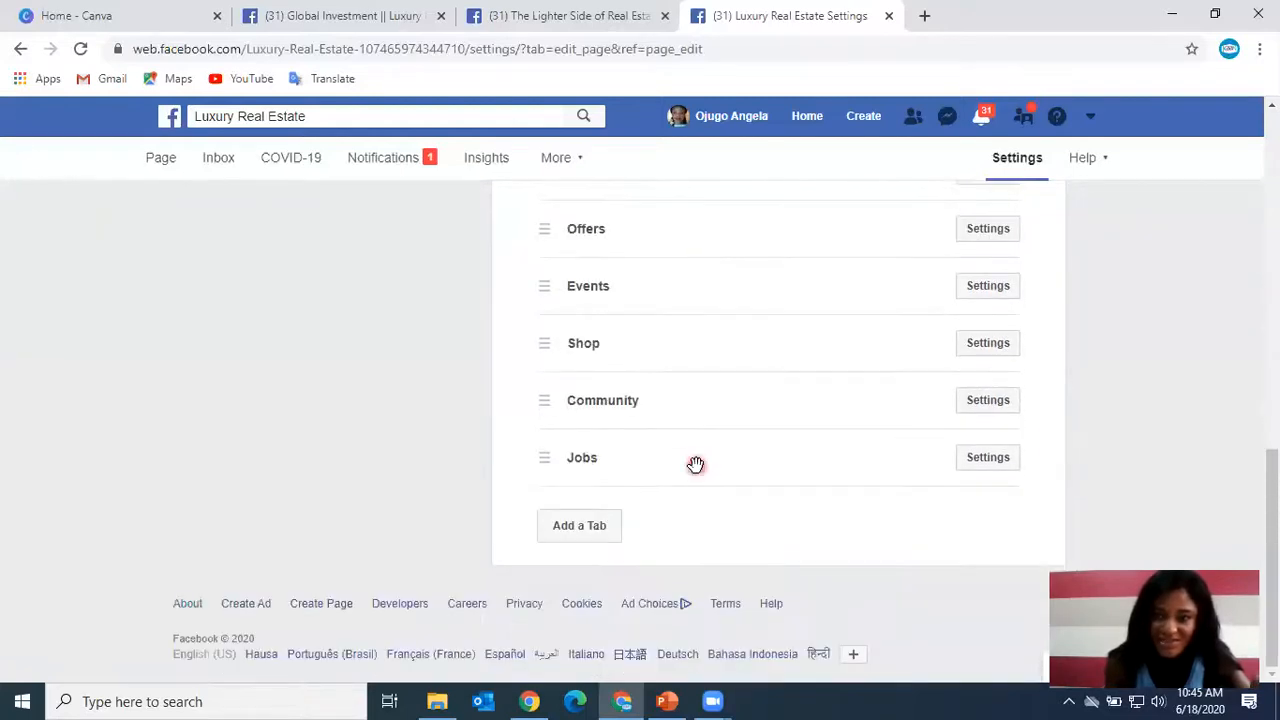
scroll(695, 465, "up", 8)
scroll(695, 465, "up", 2)
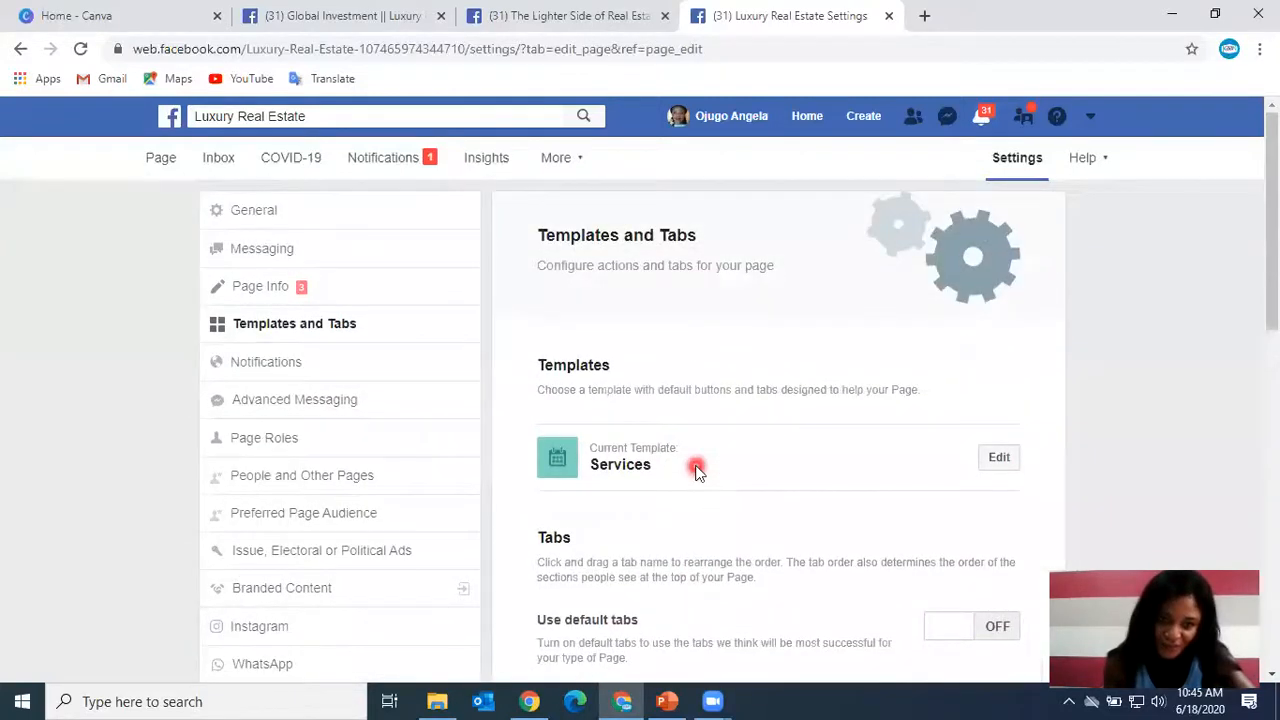
Open the Instagram settings, then return to the Page's main view.
scroll(510, 470, "down", 1)
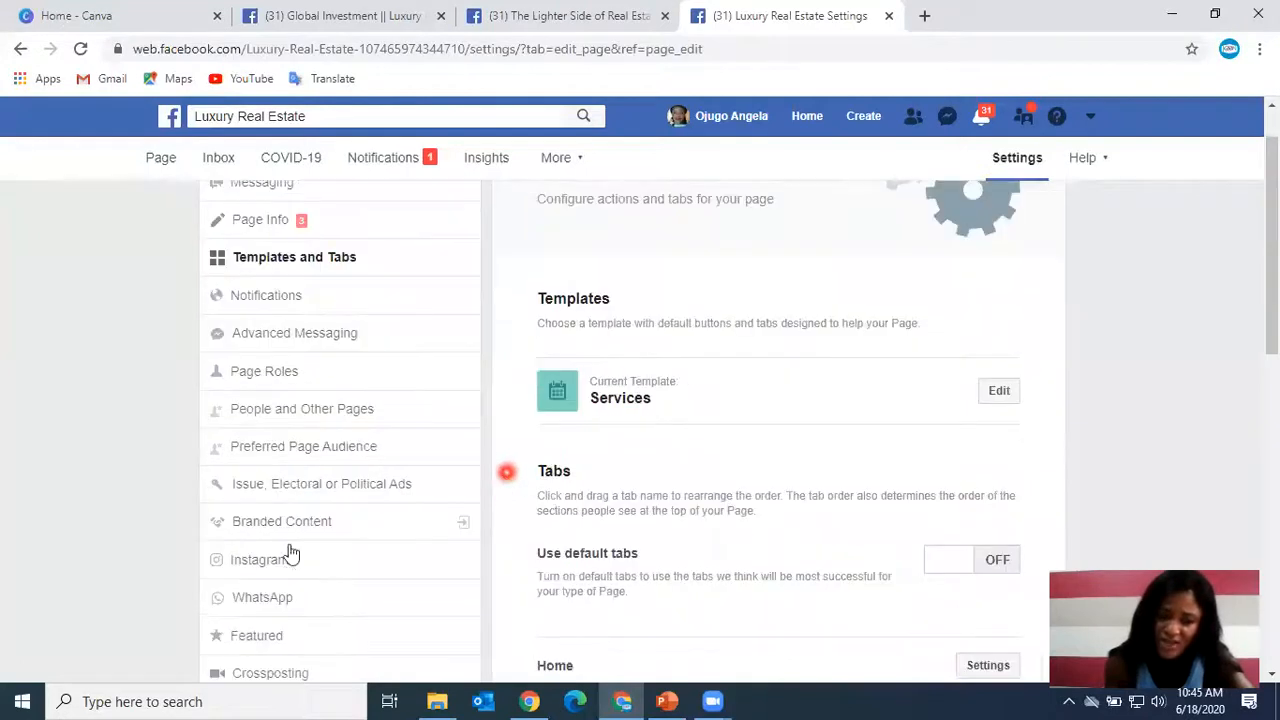
left_click(284, 544)
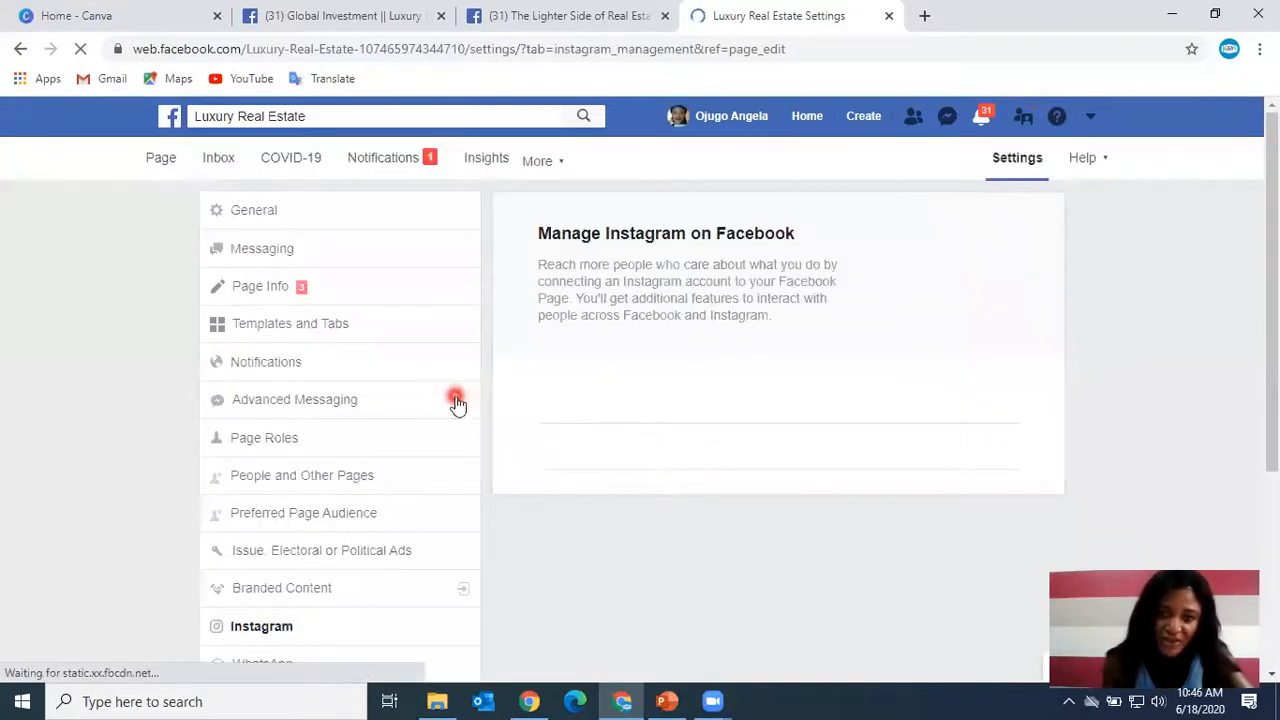
left_click(155, 155)
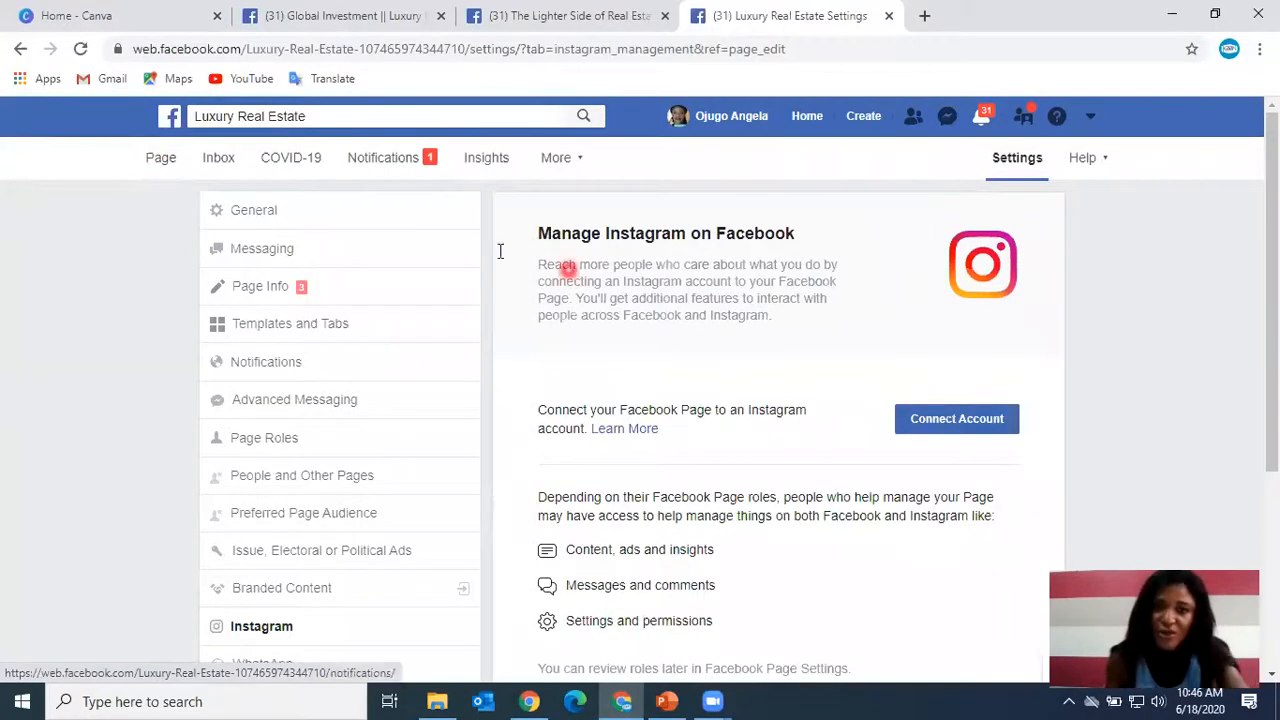
left_click(161, 160)
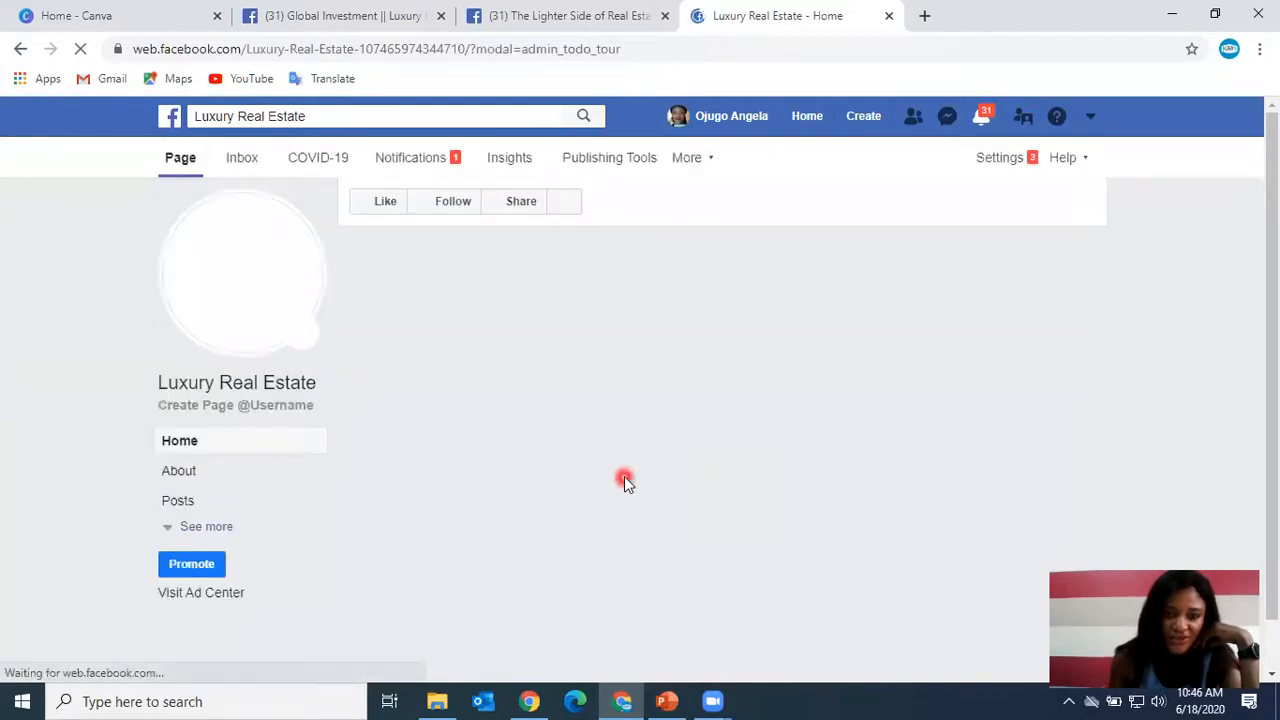
Dismiss the Set Your Page Up For Success tip on the Page.
scroll(430, 512, "down", 2)
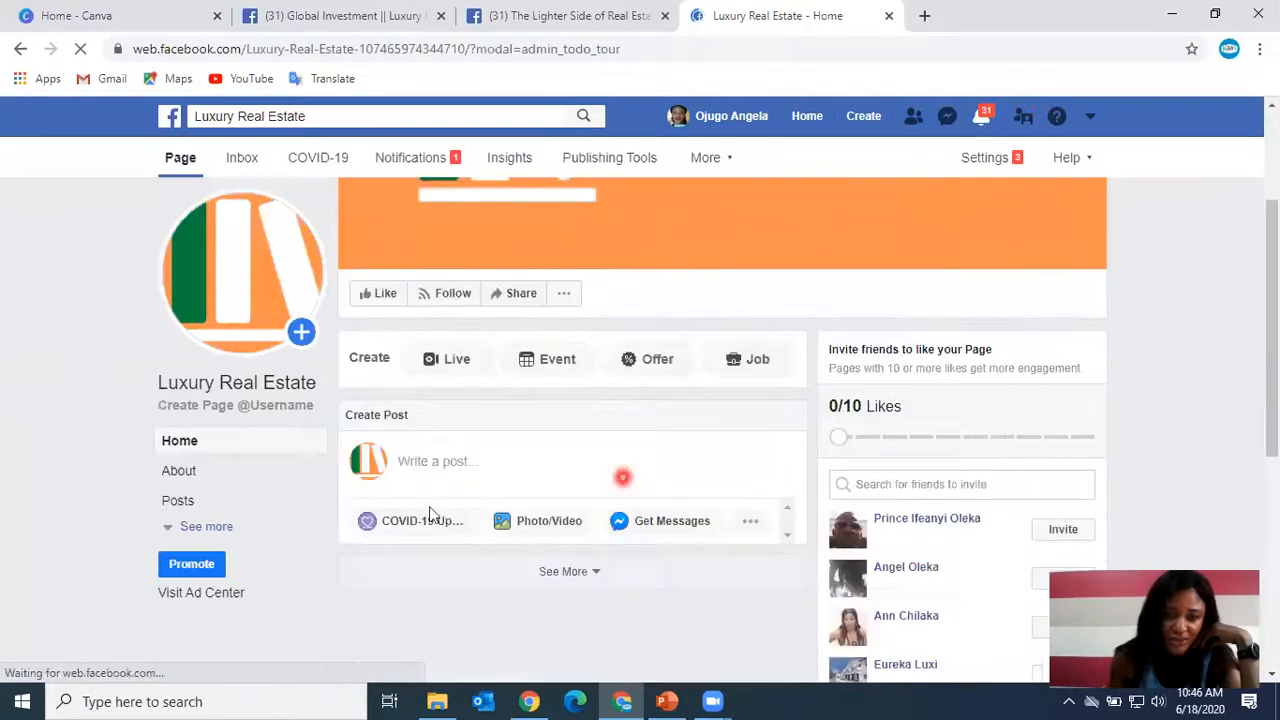
scroll(430, 512, "down", 1)
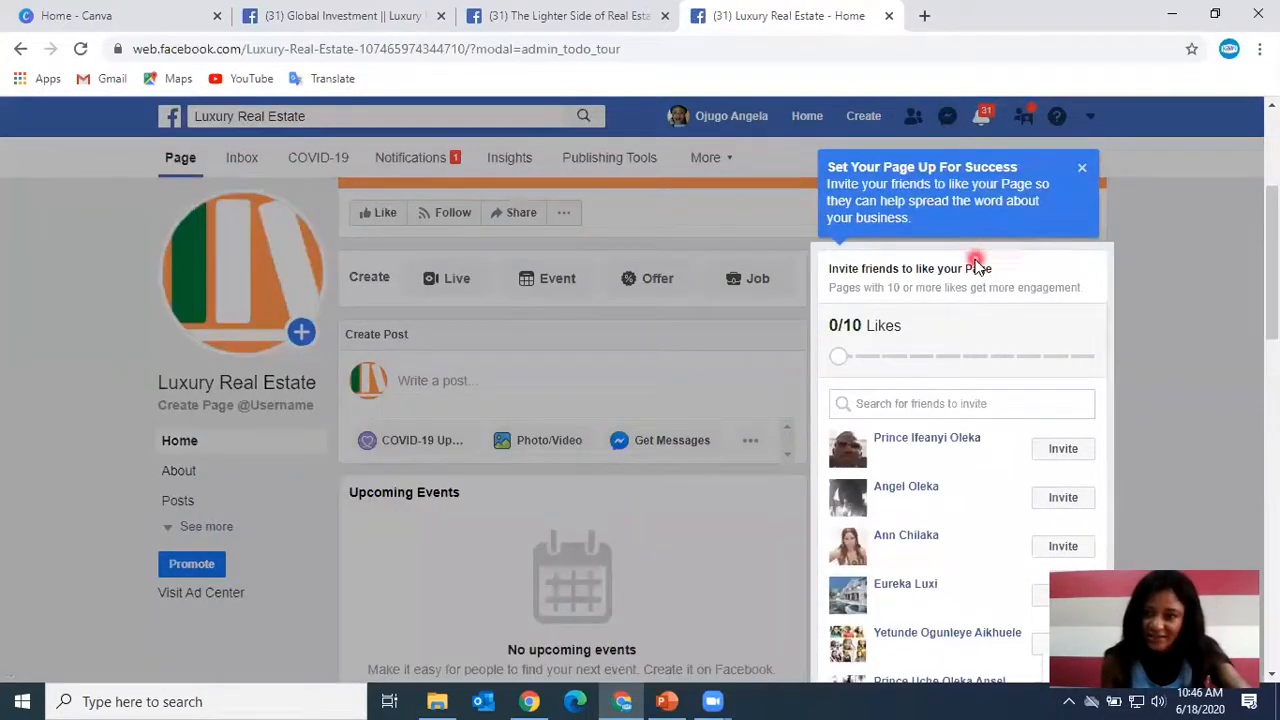
left_click(1085, 168)
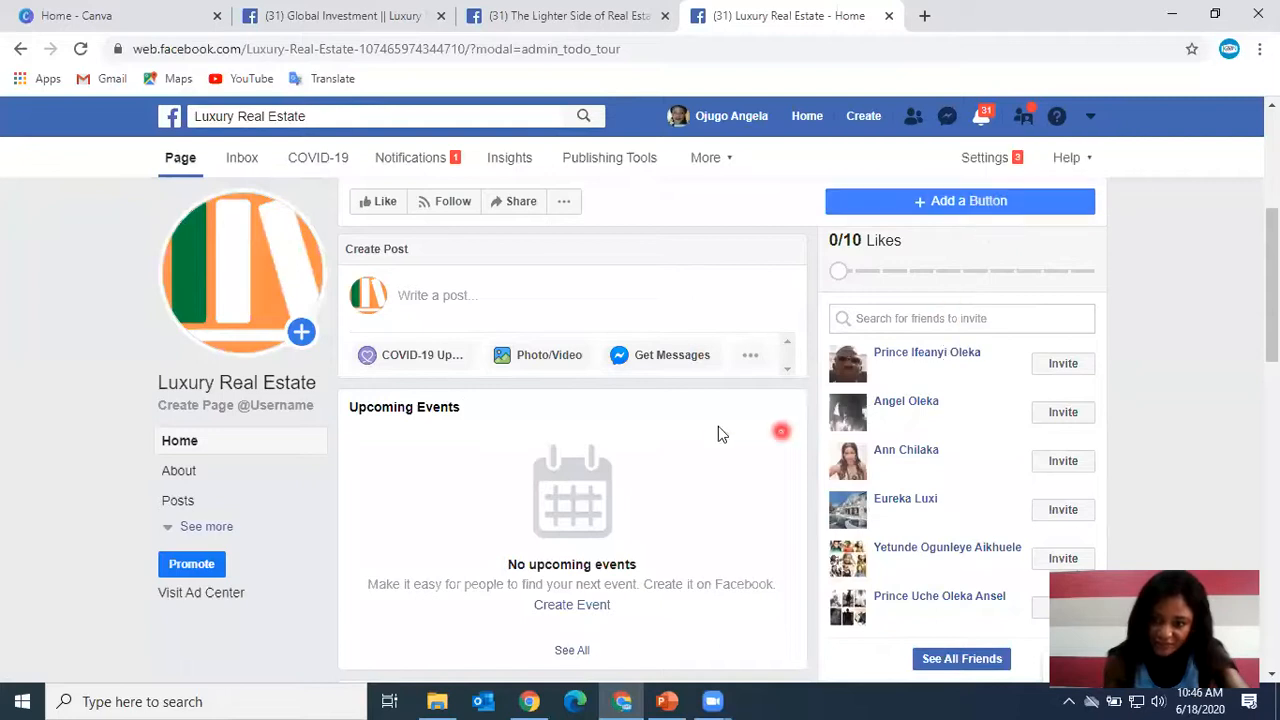
scroll(718, 426, "down", 3)
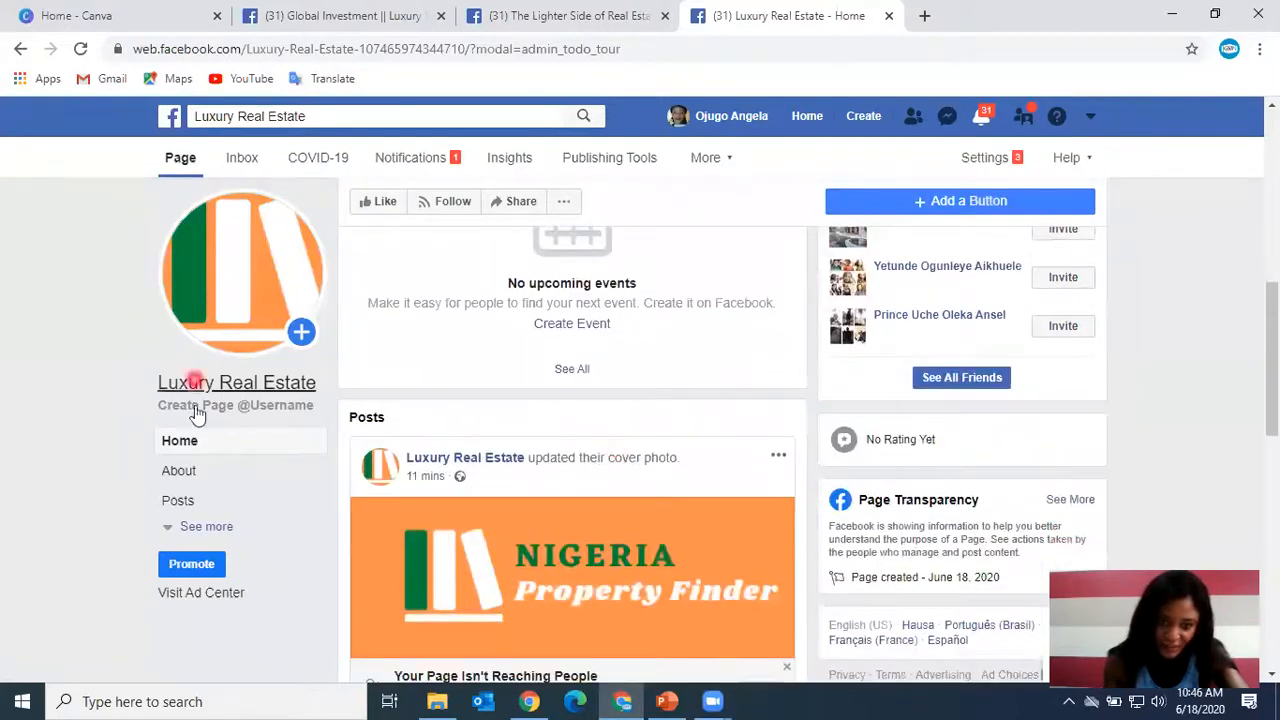
Expand the Page's sidebar tab list to show all tabs in their new order.
left_click(192, 530)
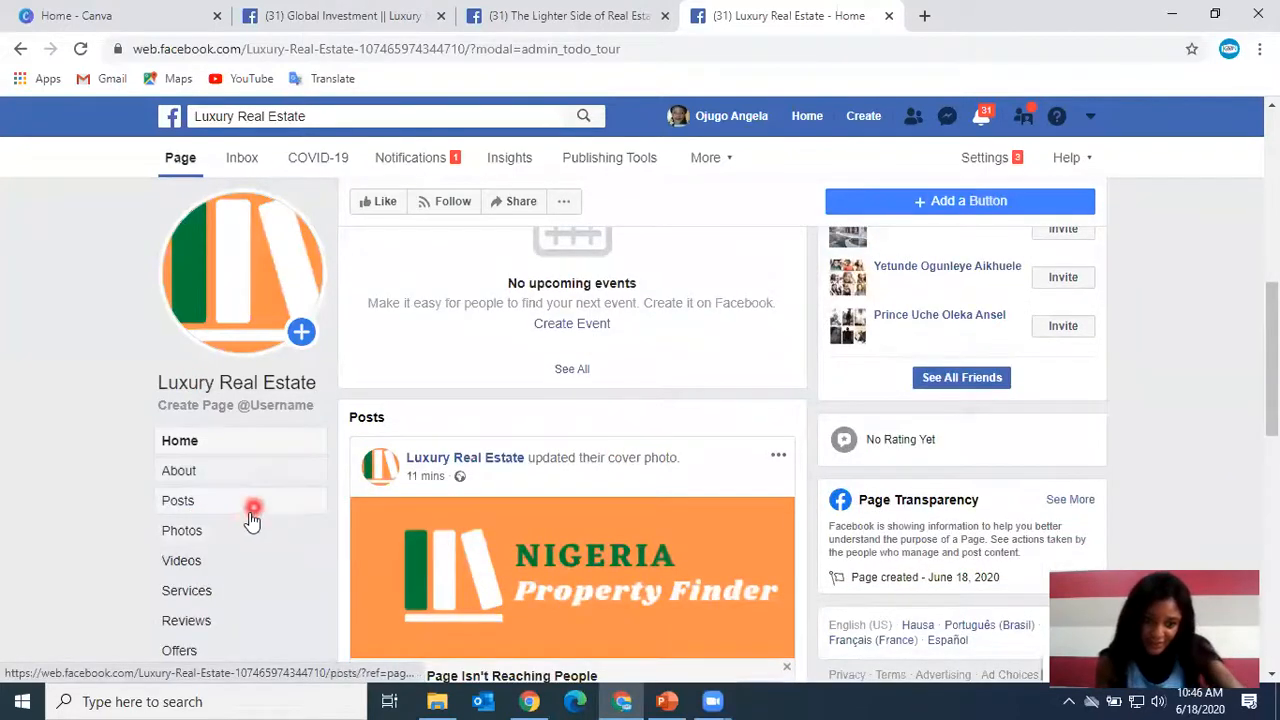
scroll(245, 522, "down", 2)
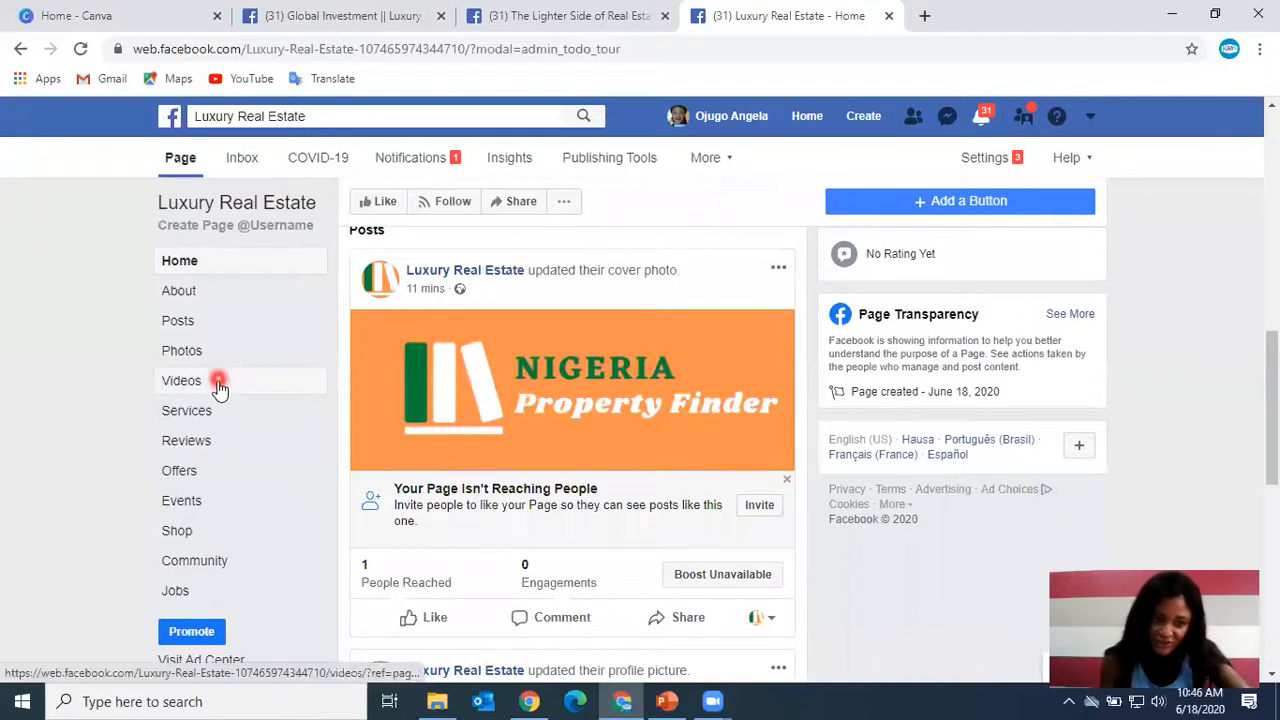
scroll(197, 535, "down", 1)
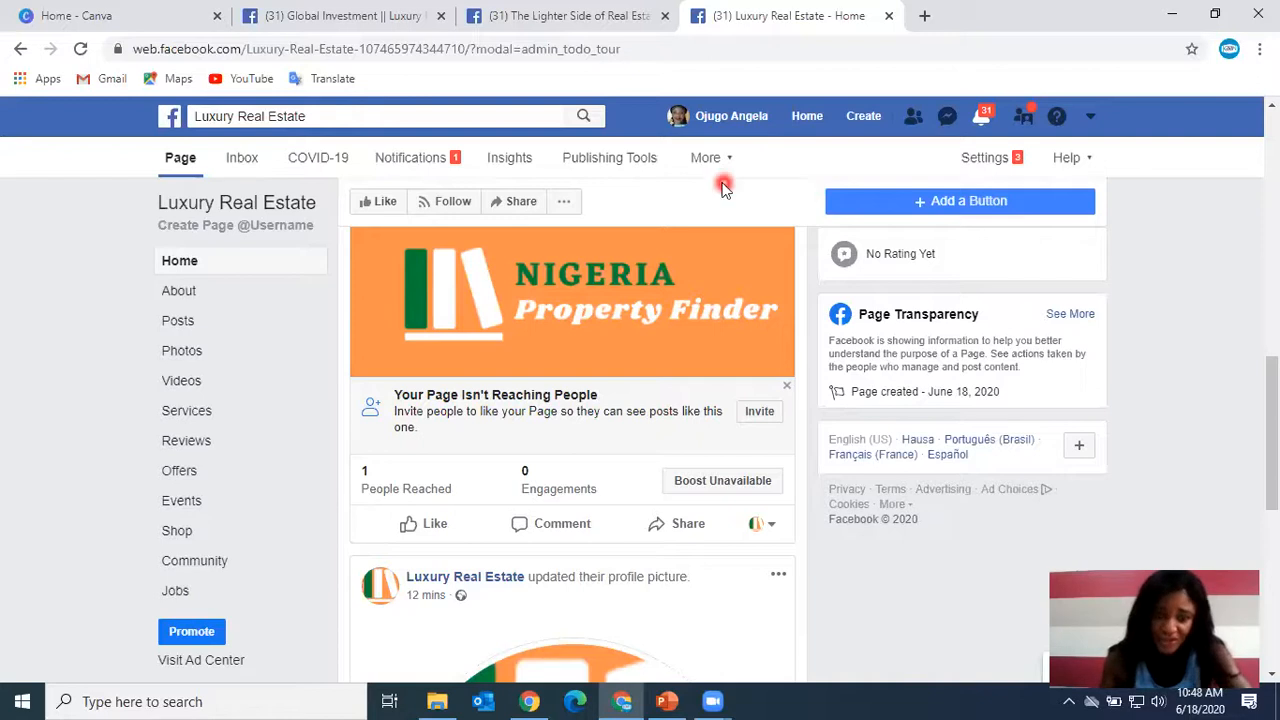
Create the Page username findyourrealhomes from the About section's General info.
left_click(190, 300)
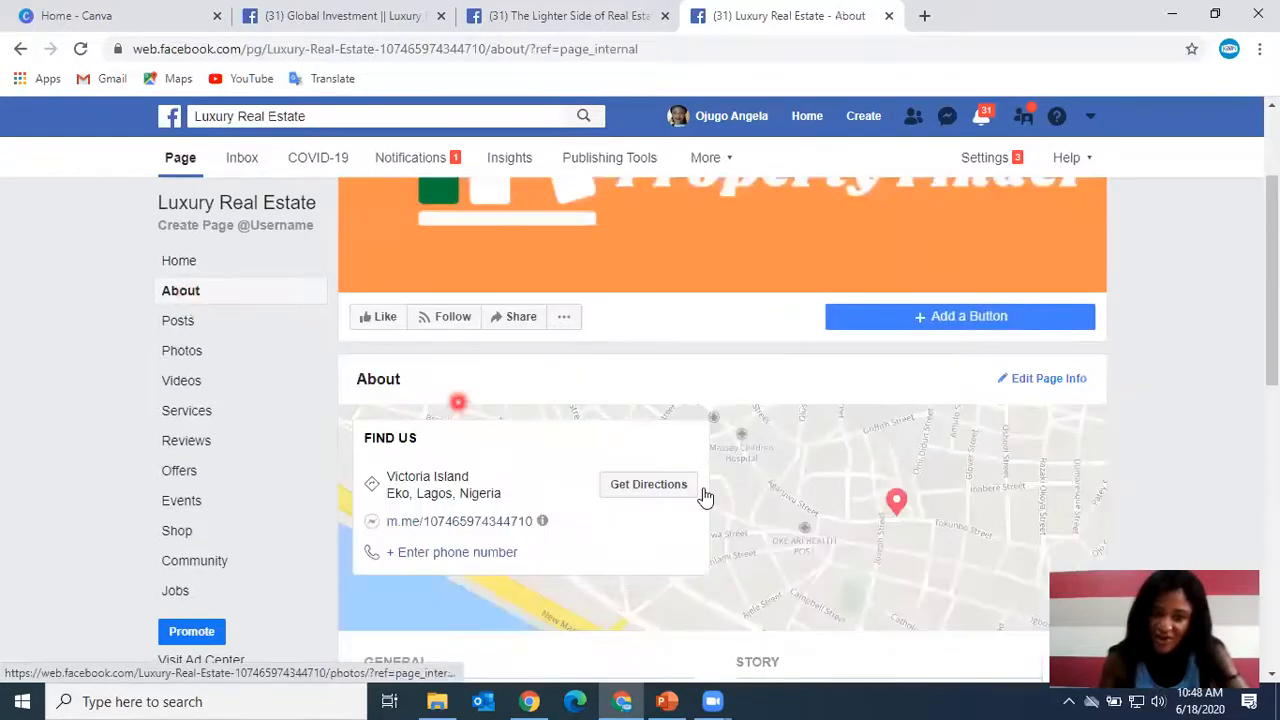
scroll(823, 535, "down", 4)
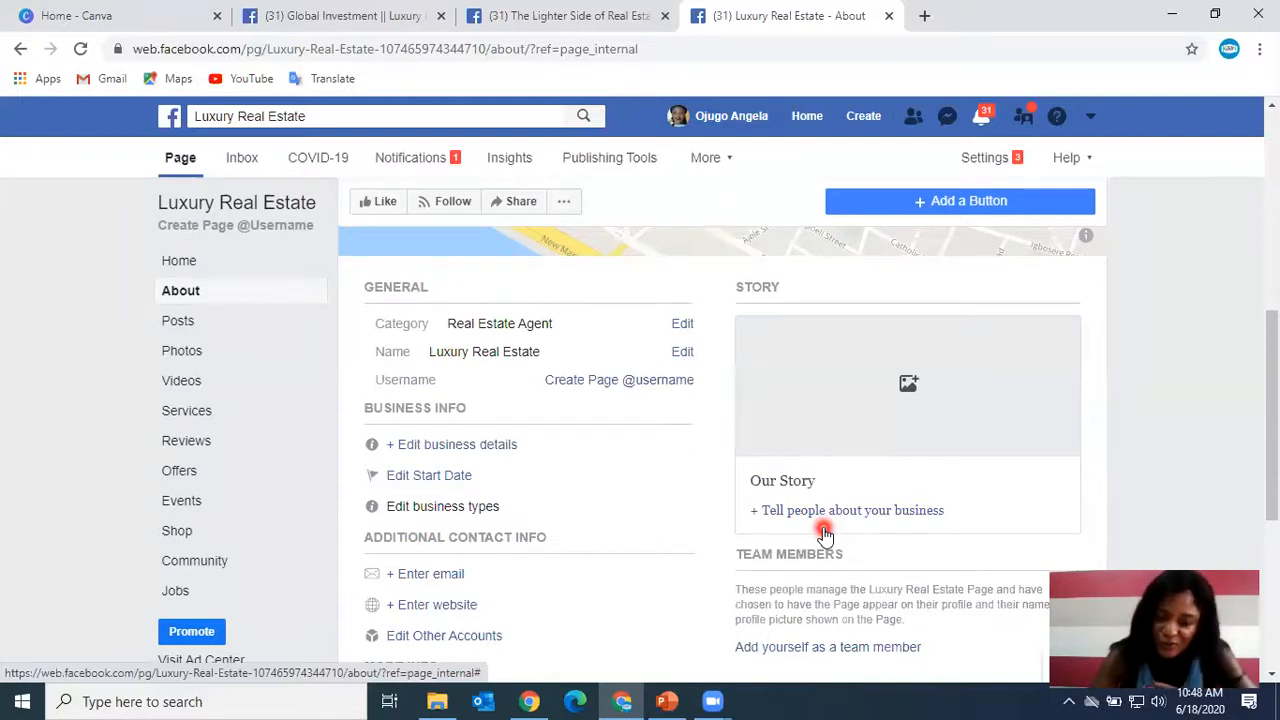
left_click(658, 390)
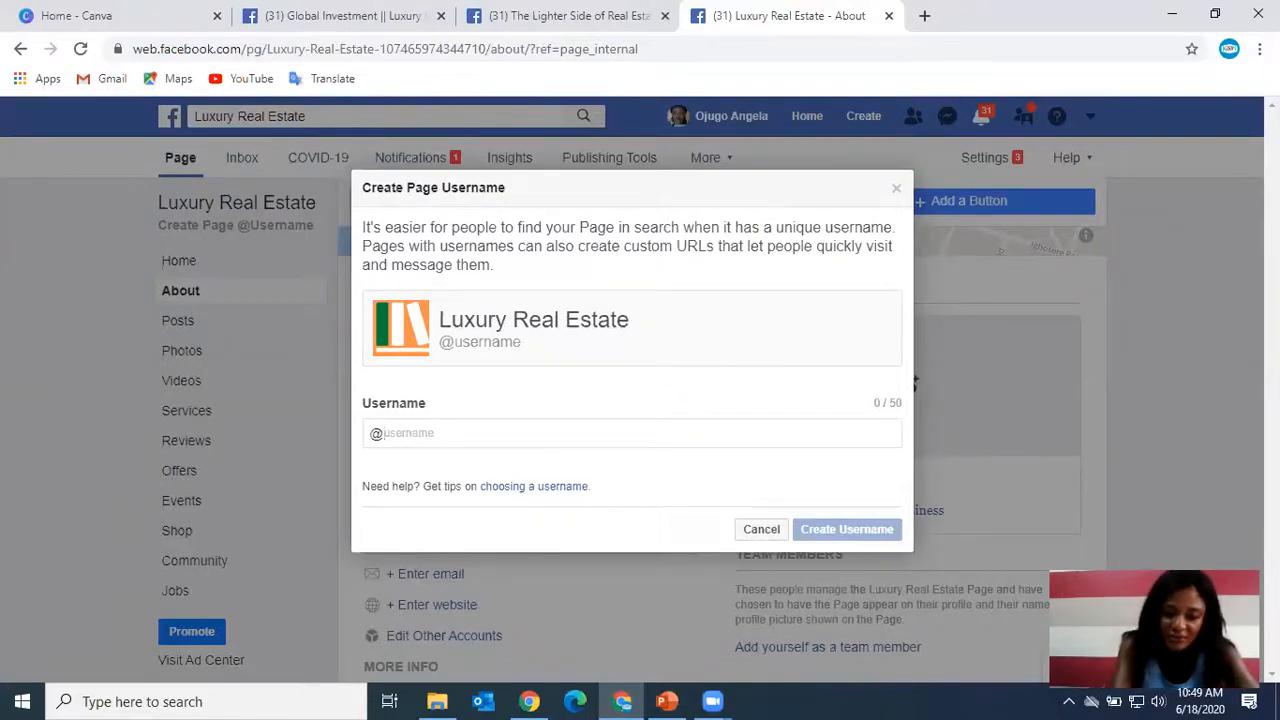
type("find")
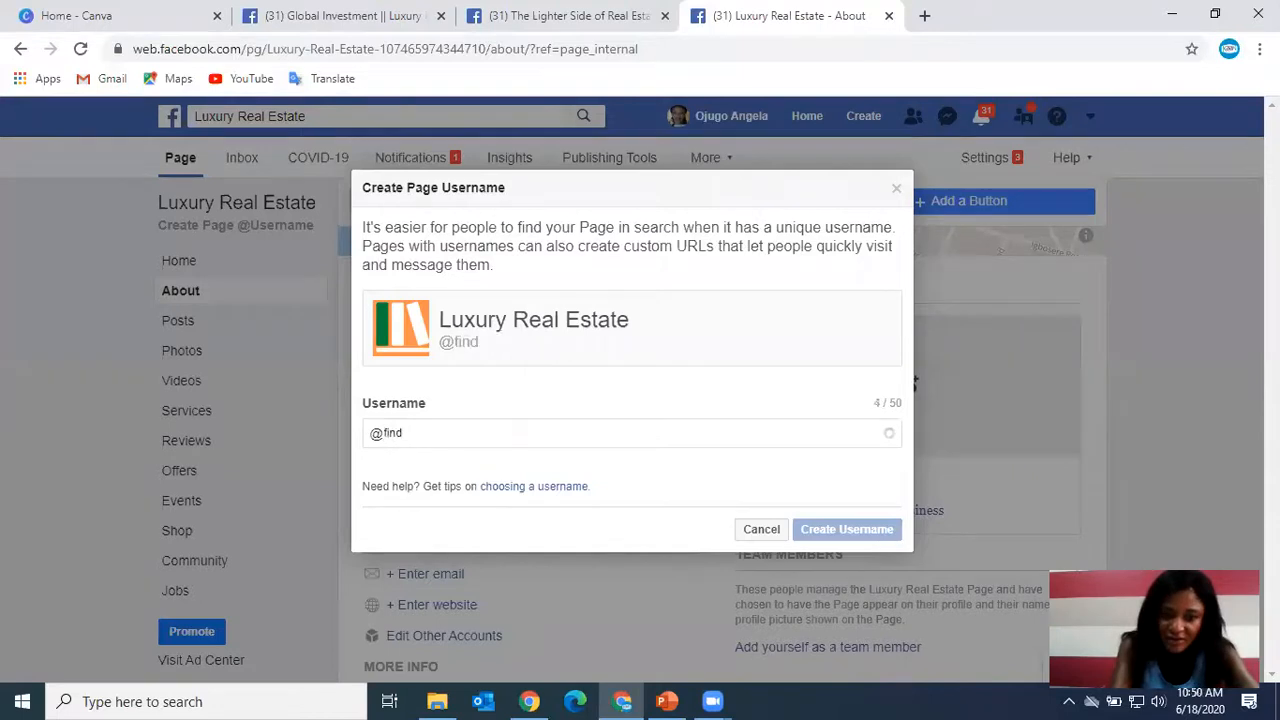
type("your")
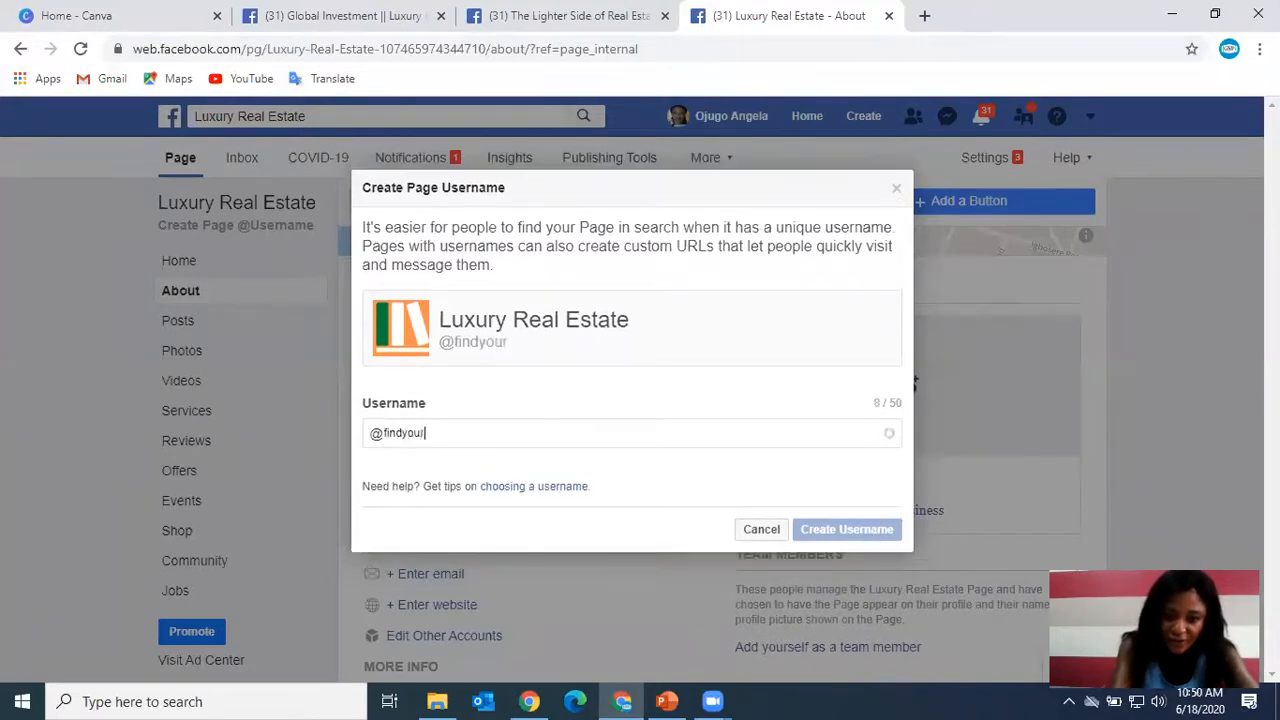
key("BackSpace")
key("BackSpace")
key("BackSpace")
type("ur h")
key("BackSpace")
key("BackSpace")
key("BackSpace")
key("BackSpace")
type("ur re")
key("BackSpace")
key("BackSpace")
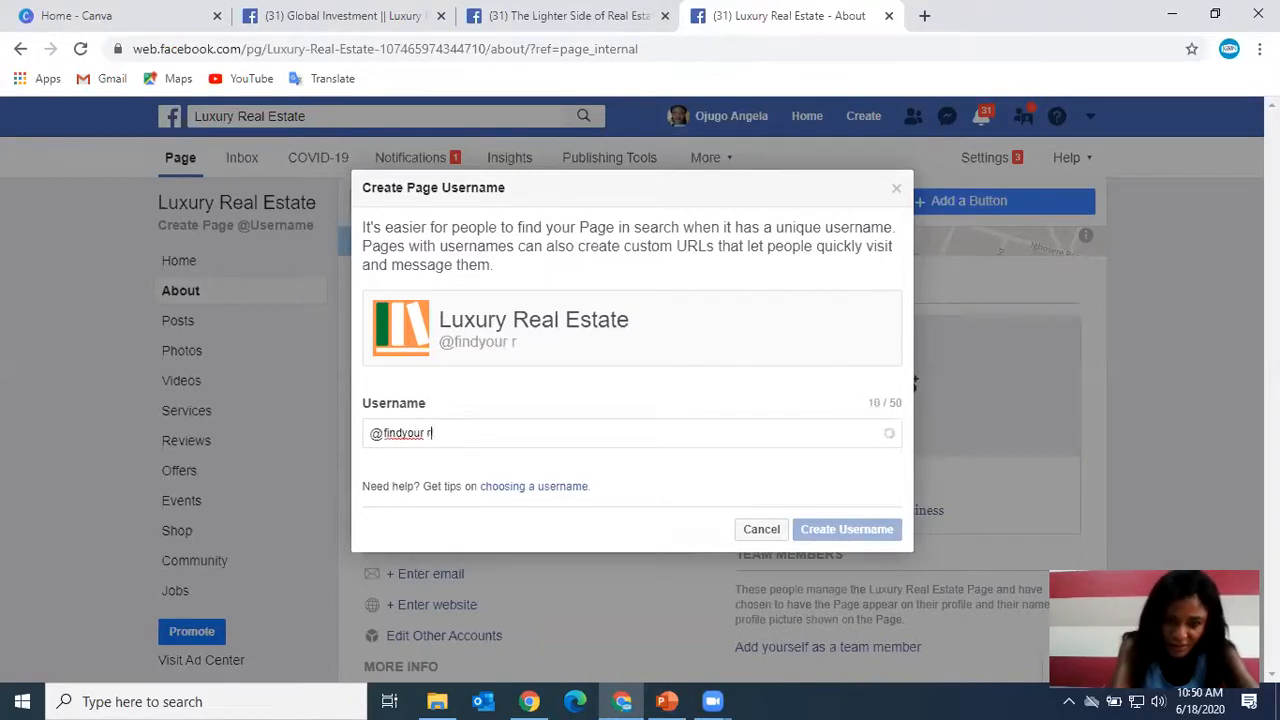
key("BackSpace")
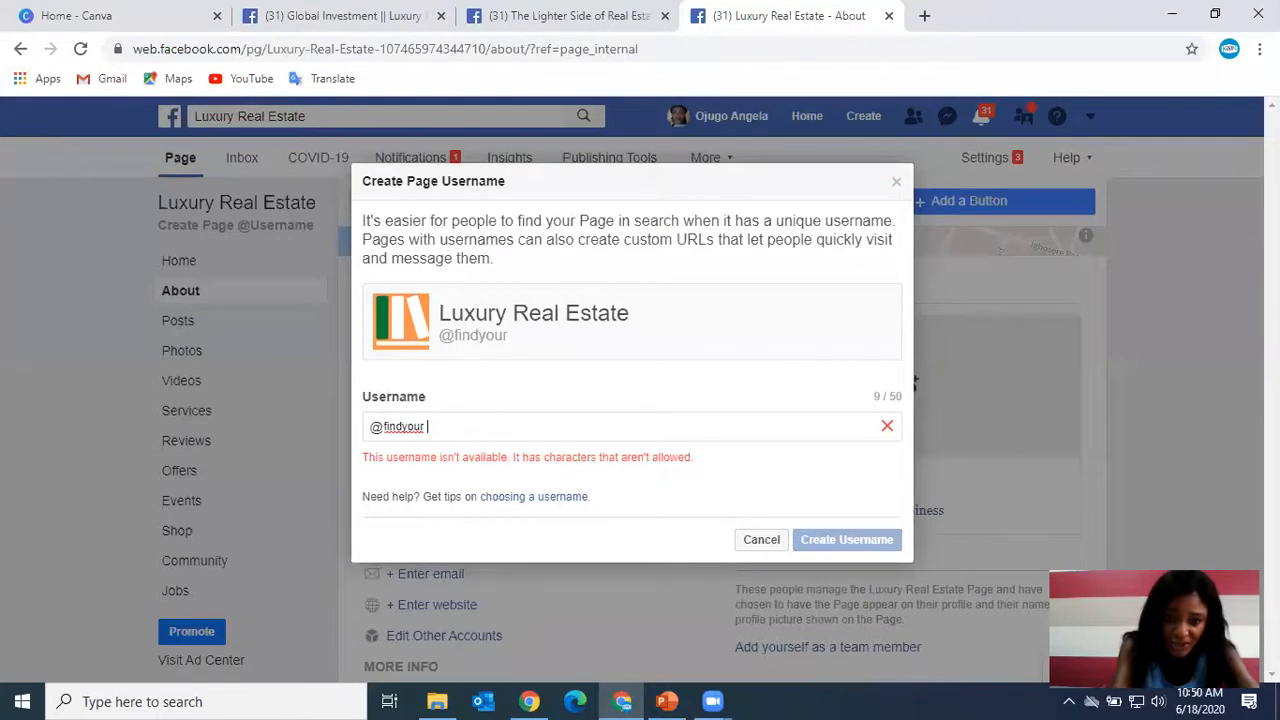
type("rea")
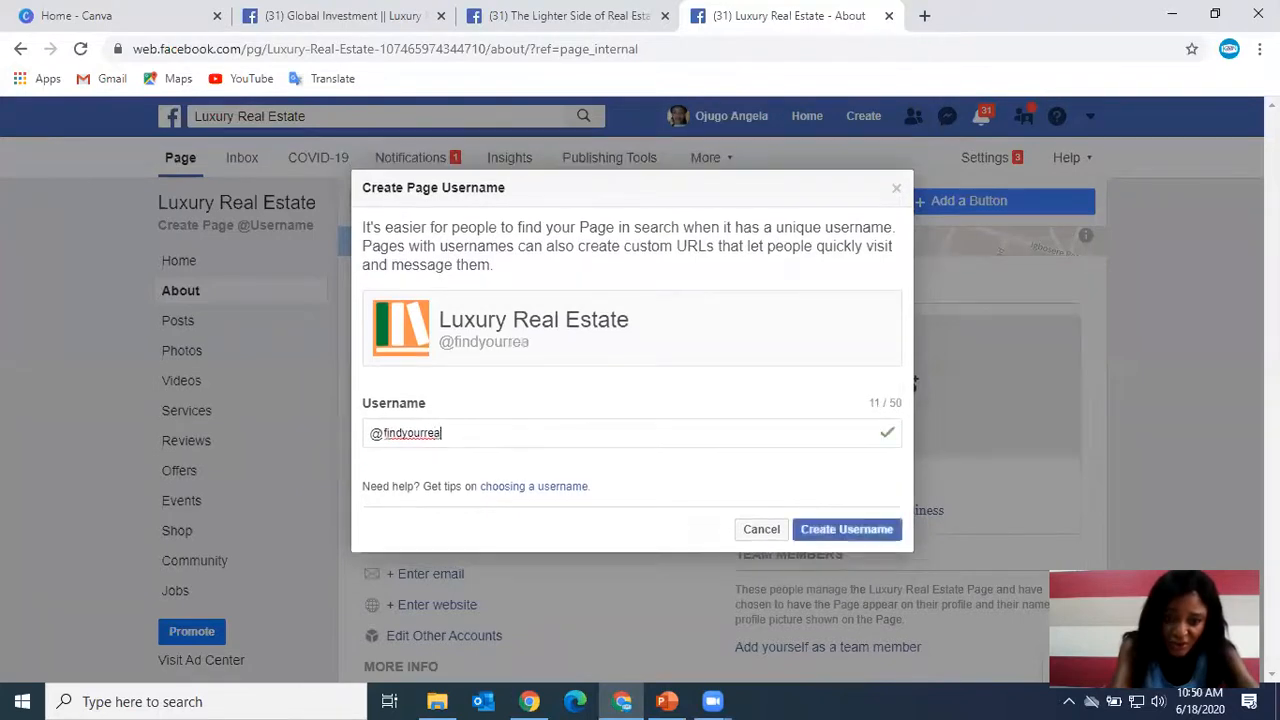
type("lhomes")
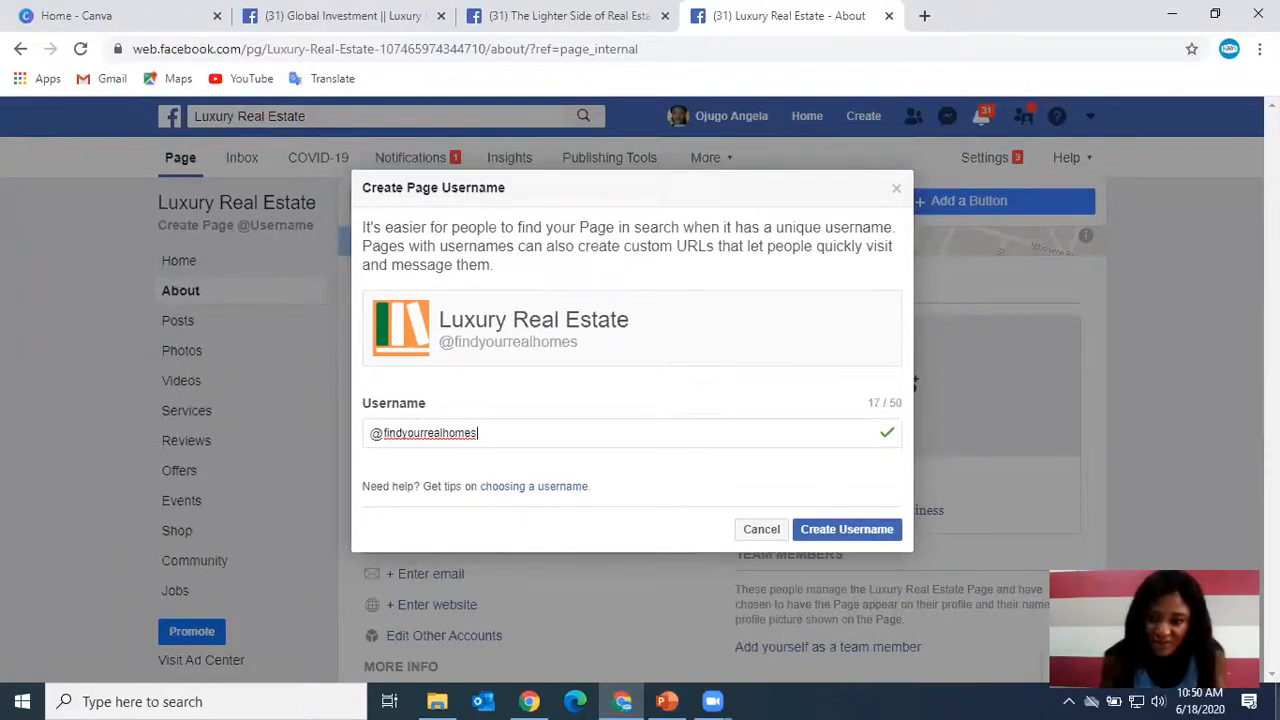
left_click(820, 529)
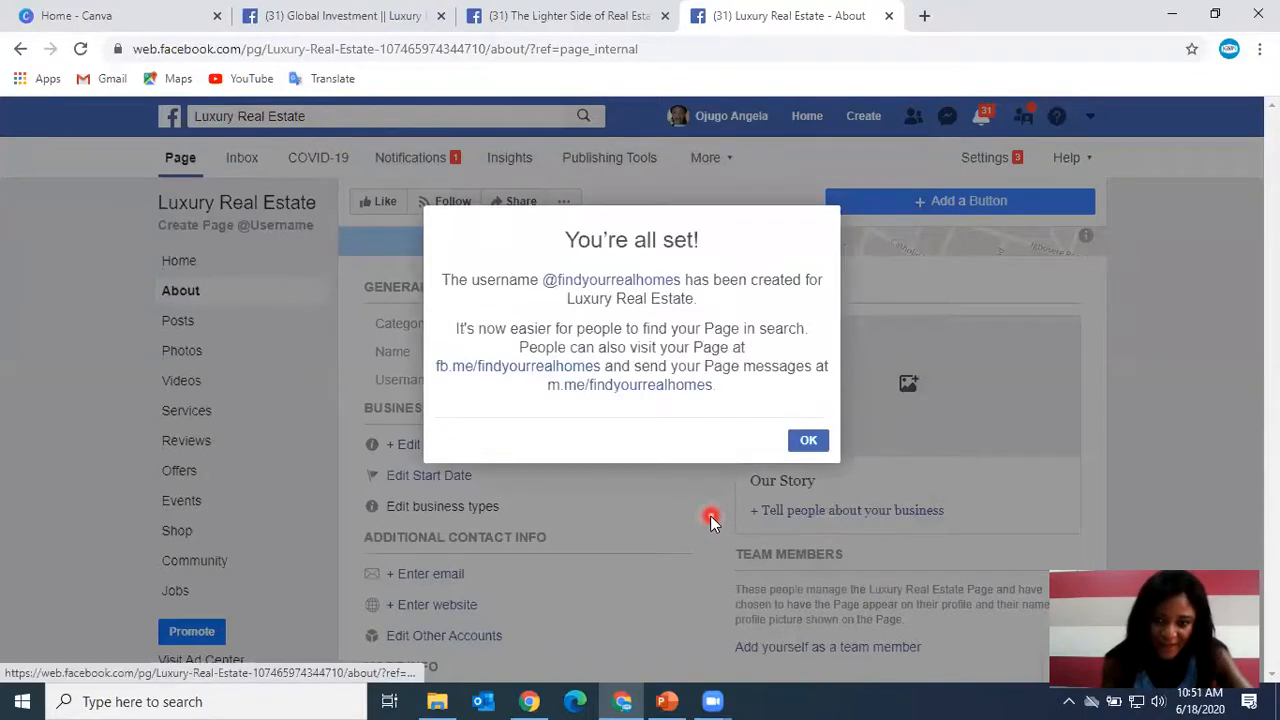
left_click(808, 440)
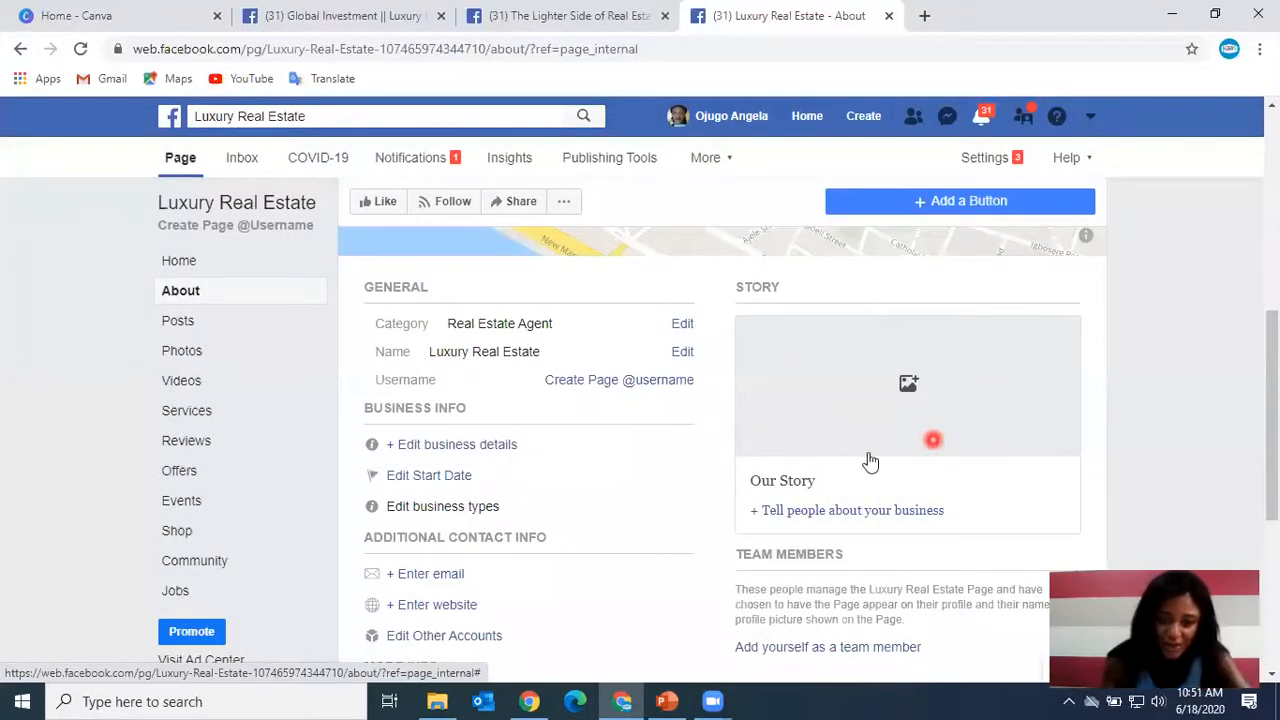
Scroll through the About section to review the Page's business and contact information.
scroll(490, 578, "down", 1)
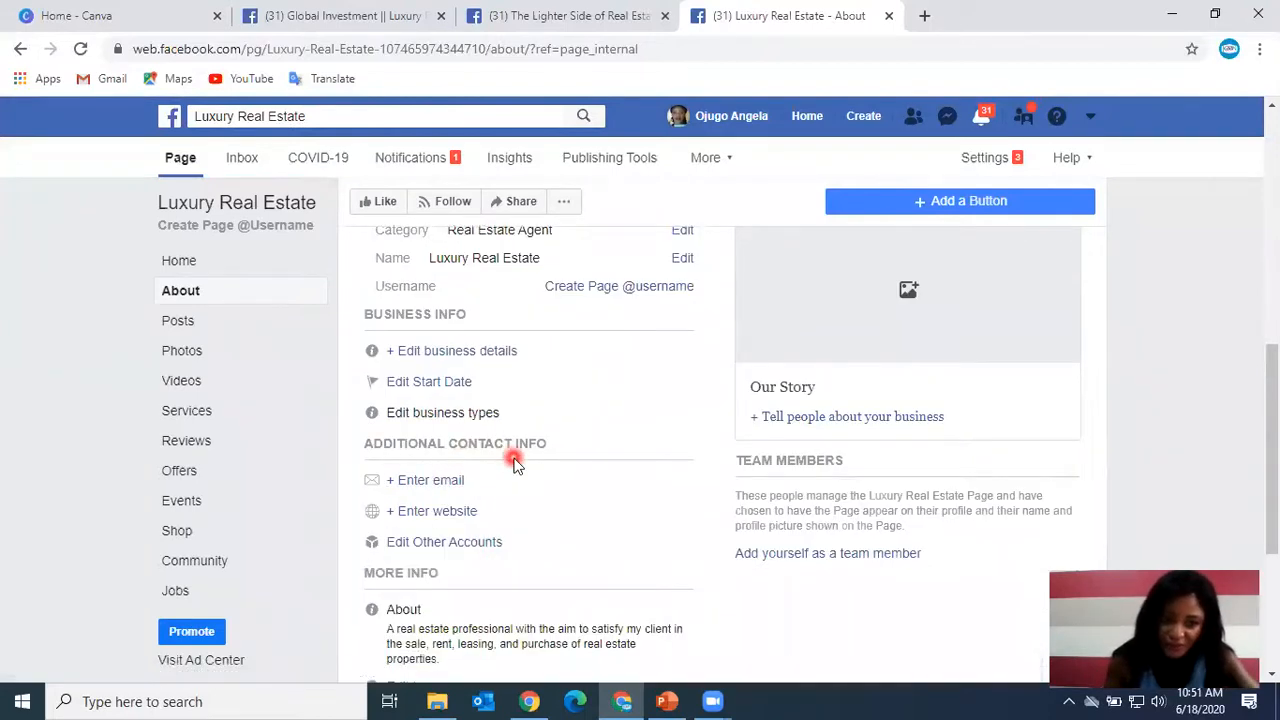
scroll(502, 487, "down", 1)
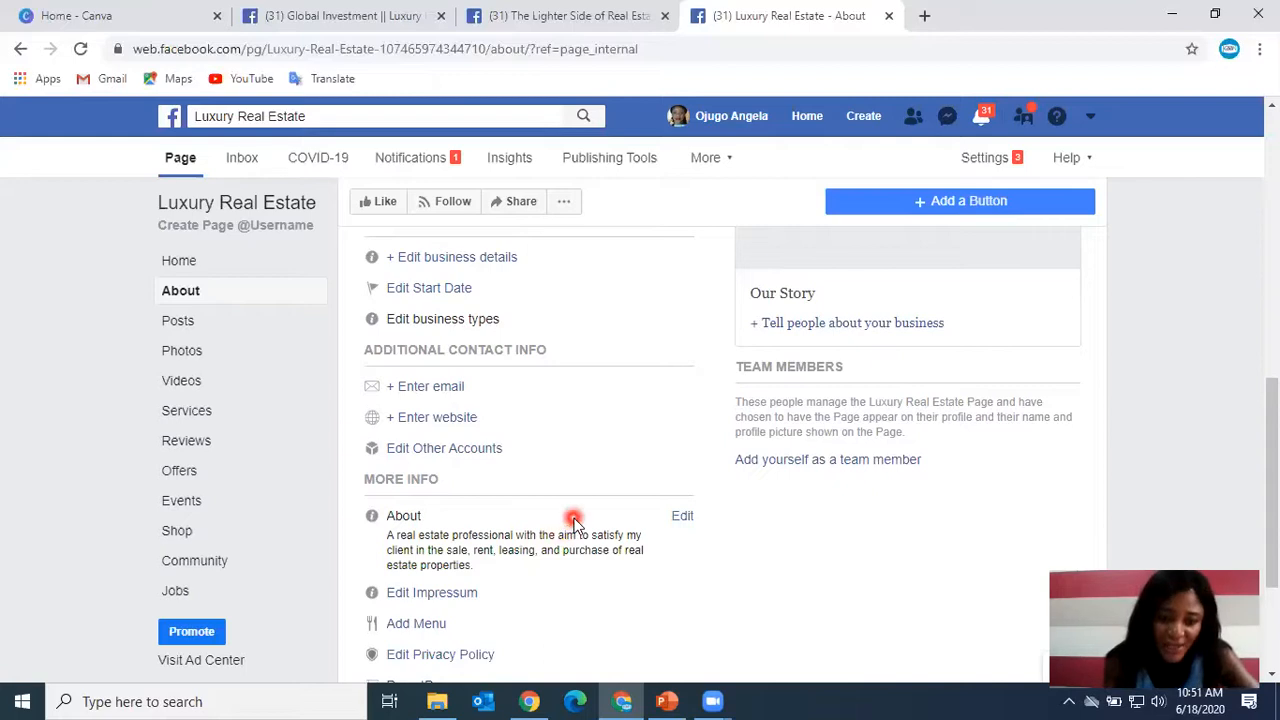
scroll(576, 535, "down", 2)
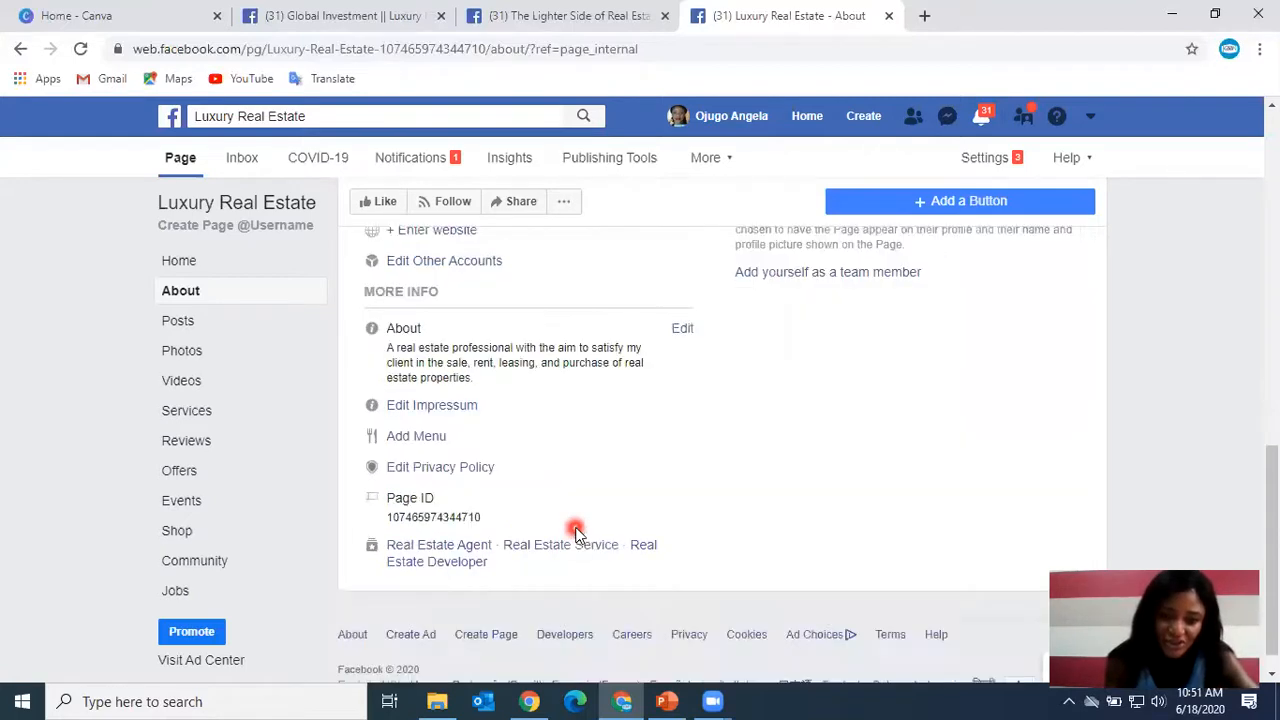
scroll(577, 537, "up", 5)
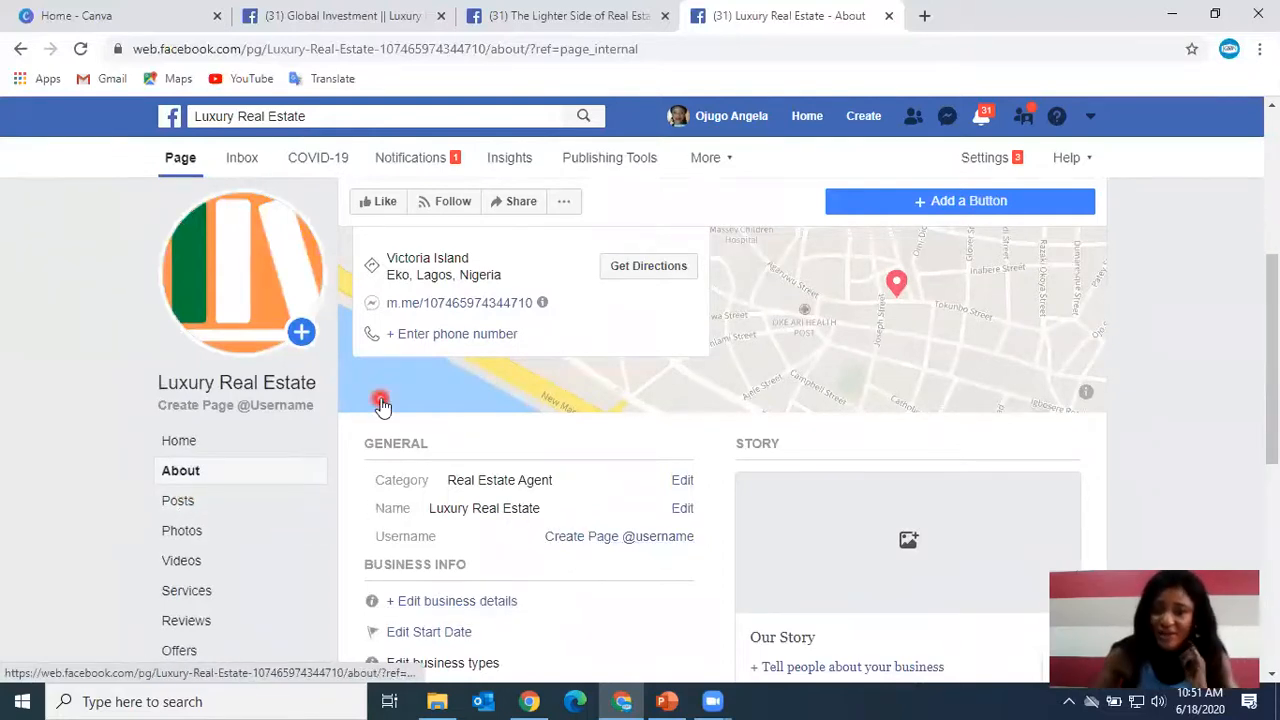
Open the Page's Inbox, then its Notifications section.
left_click(234, 162)
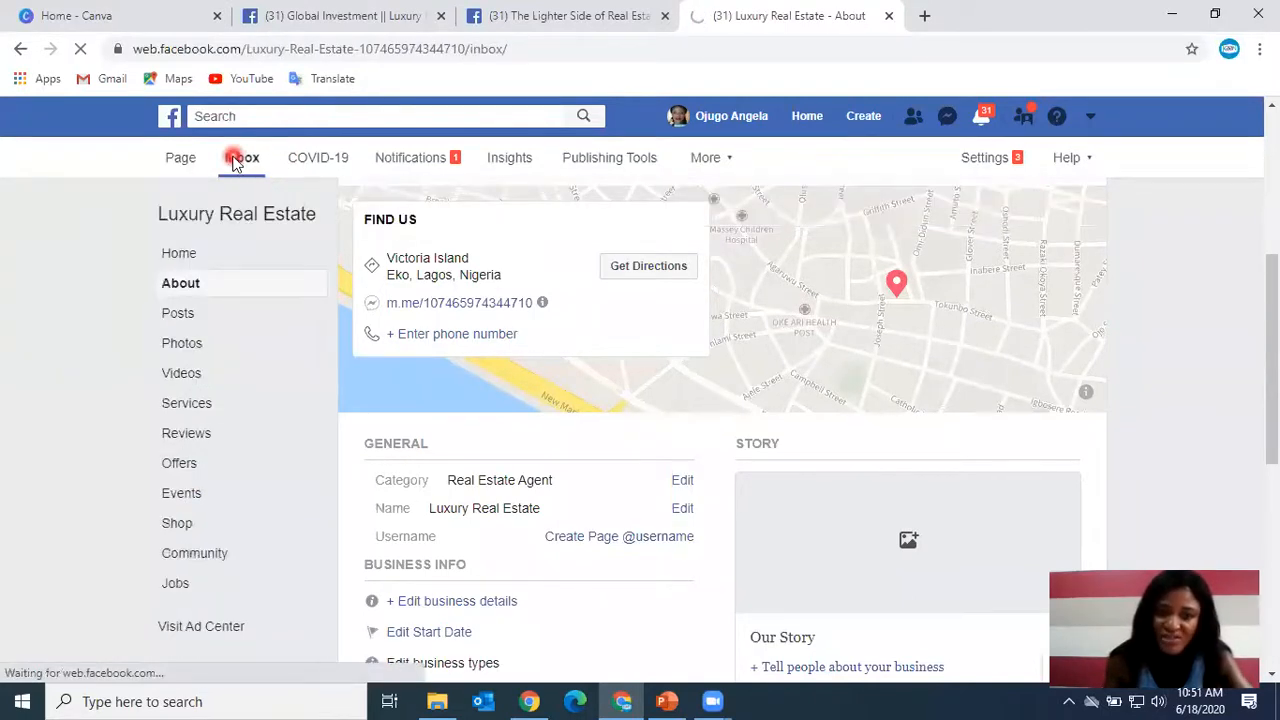
left_click(218, 160)
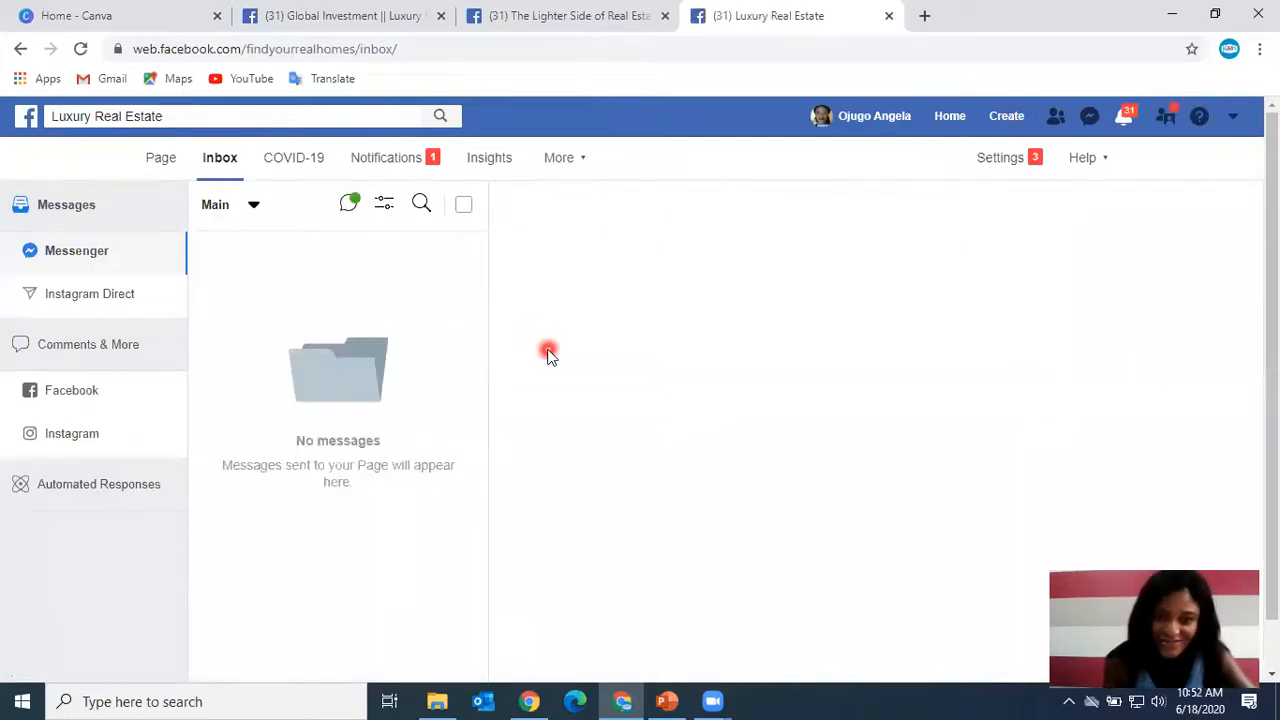
left_click(398, 160)
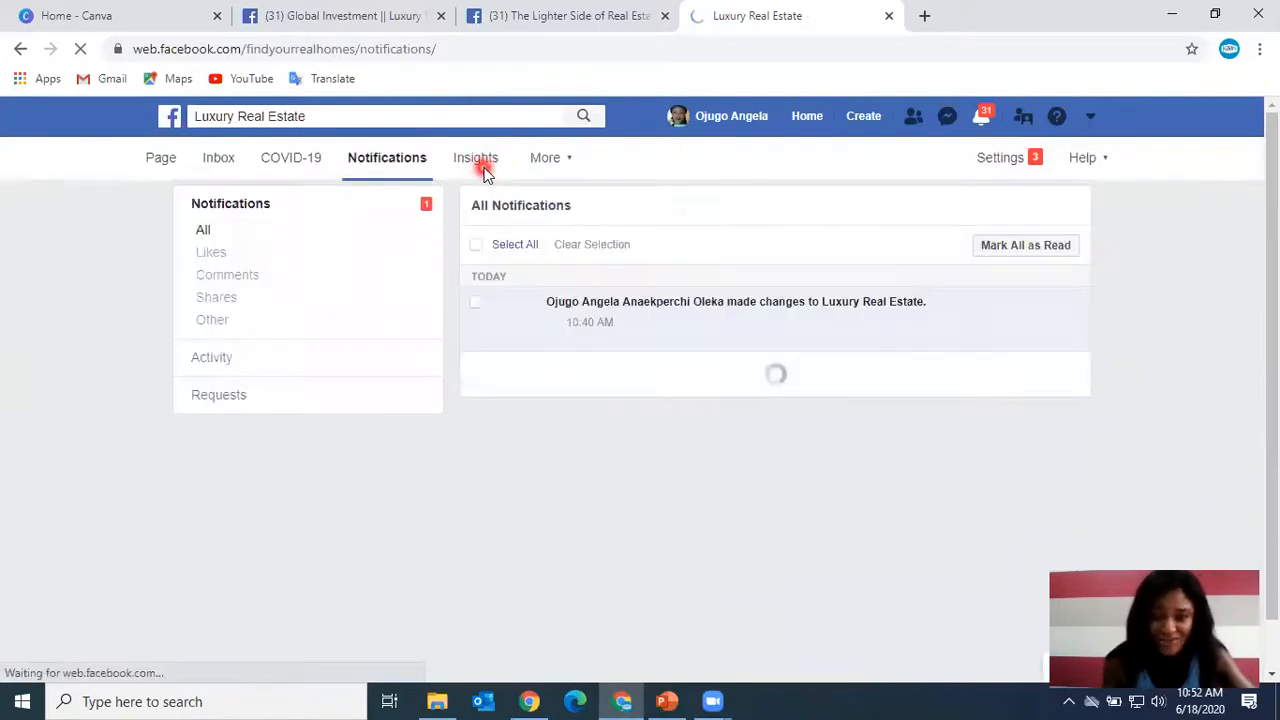
Open the Page's Insights and look over the Page Summary overview.
left_click(476, 160)
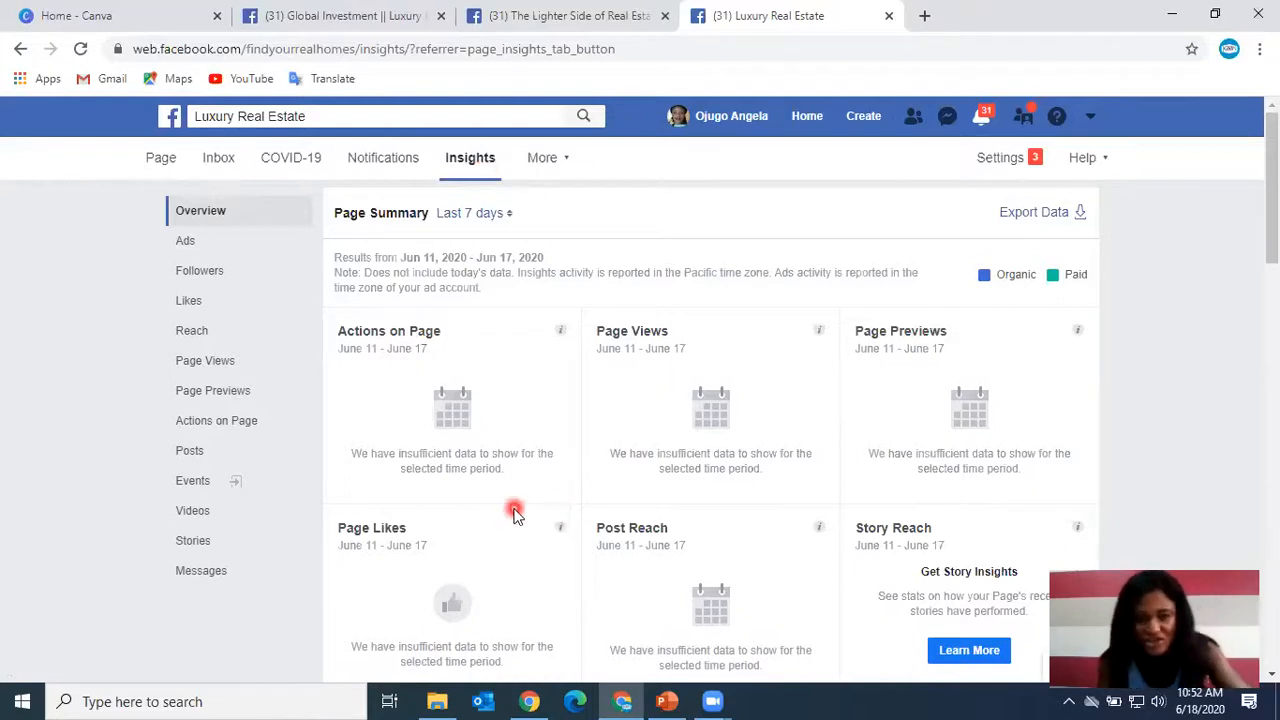
scroll(778, 483, "down", 3)
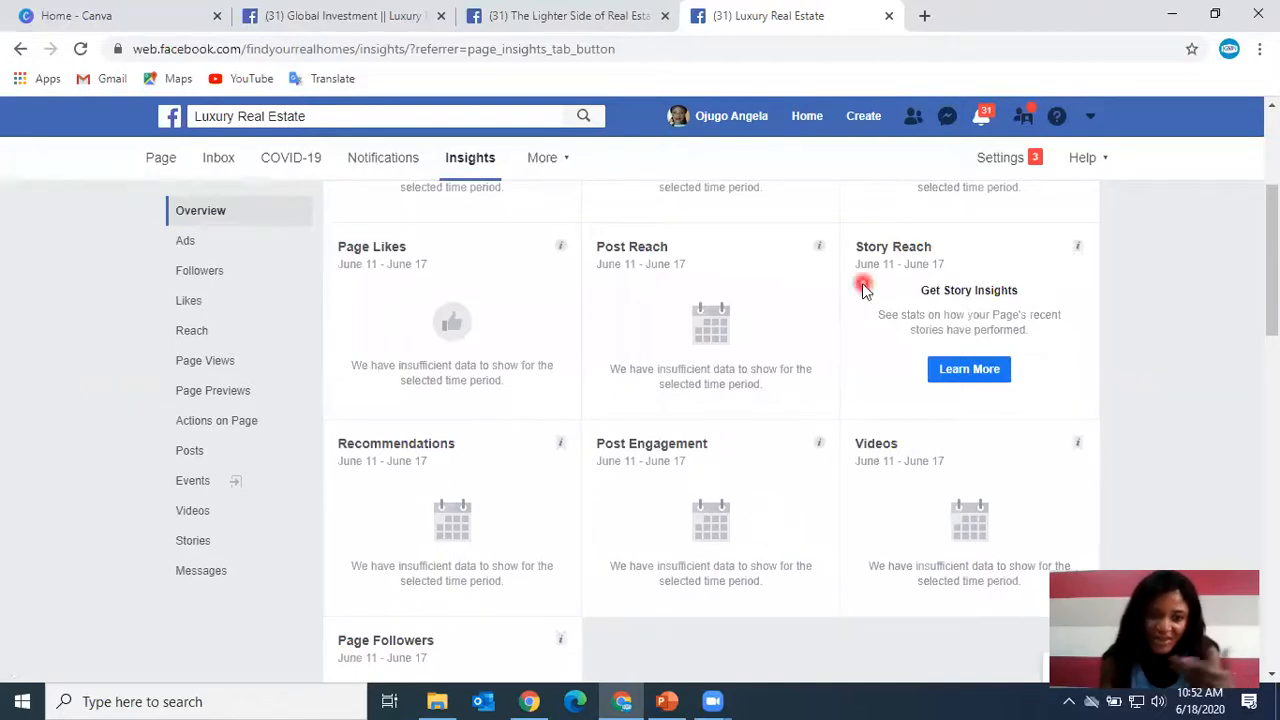
scroll(808, 330, "up", 3)
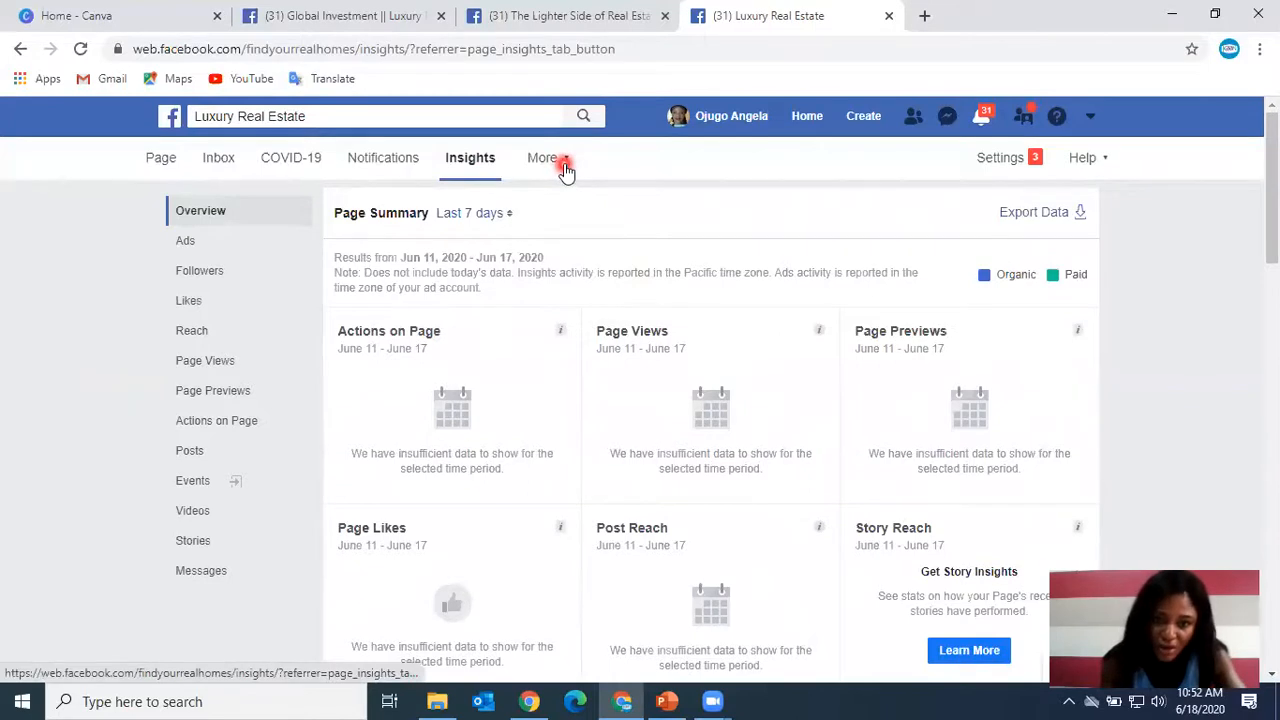
Open the More menu, then return to the Page's main view.
left_click(565, 170)
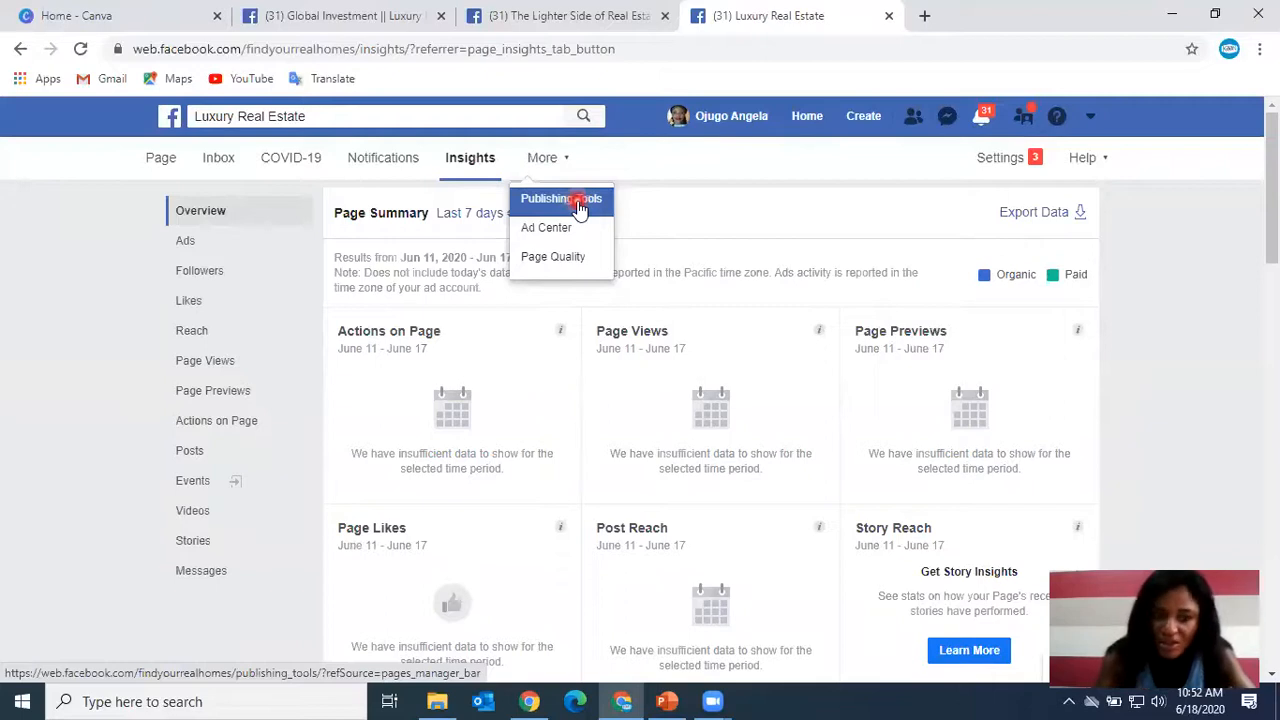
left_click(163, 162)
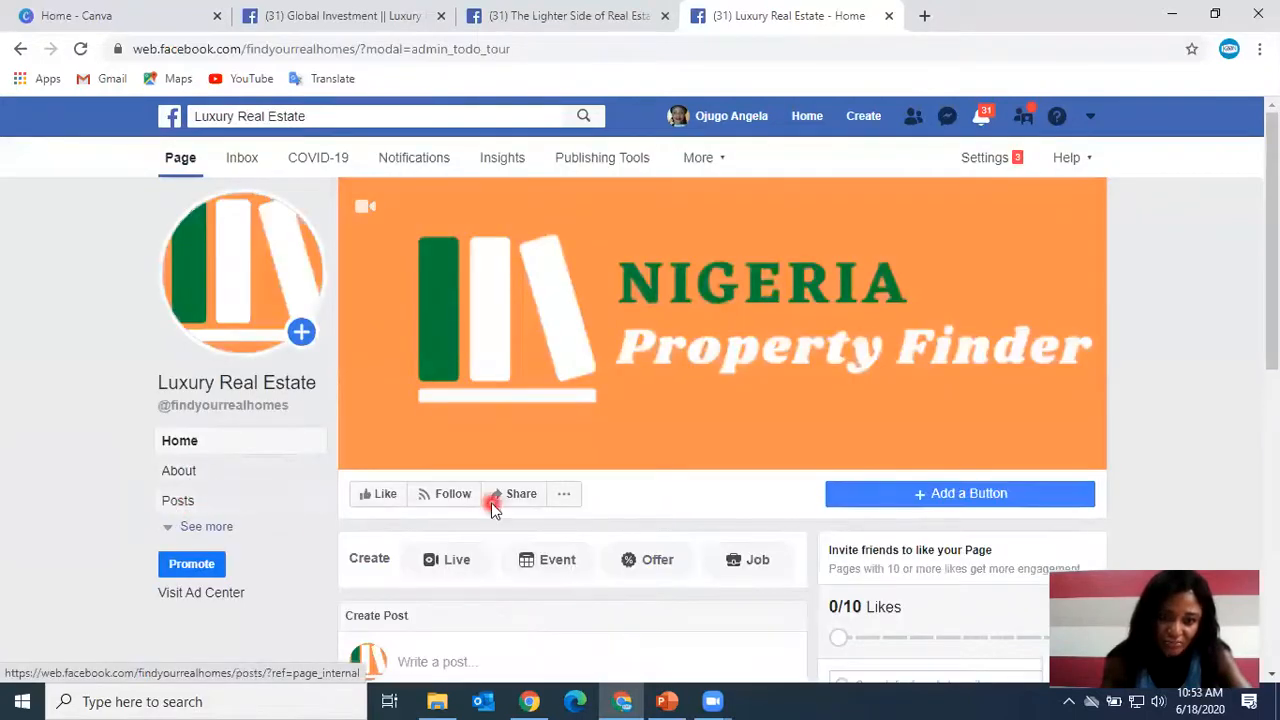
Review the Page's home view below the cover photo.
scroll(488, 510, "down", 1)
scroll(463, 524, "down", 1)
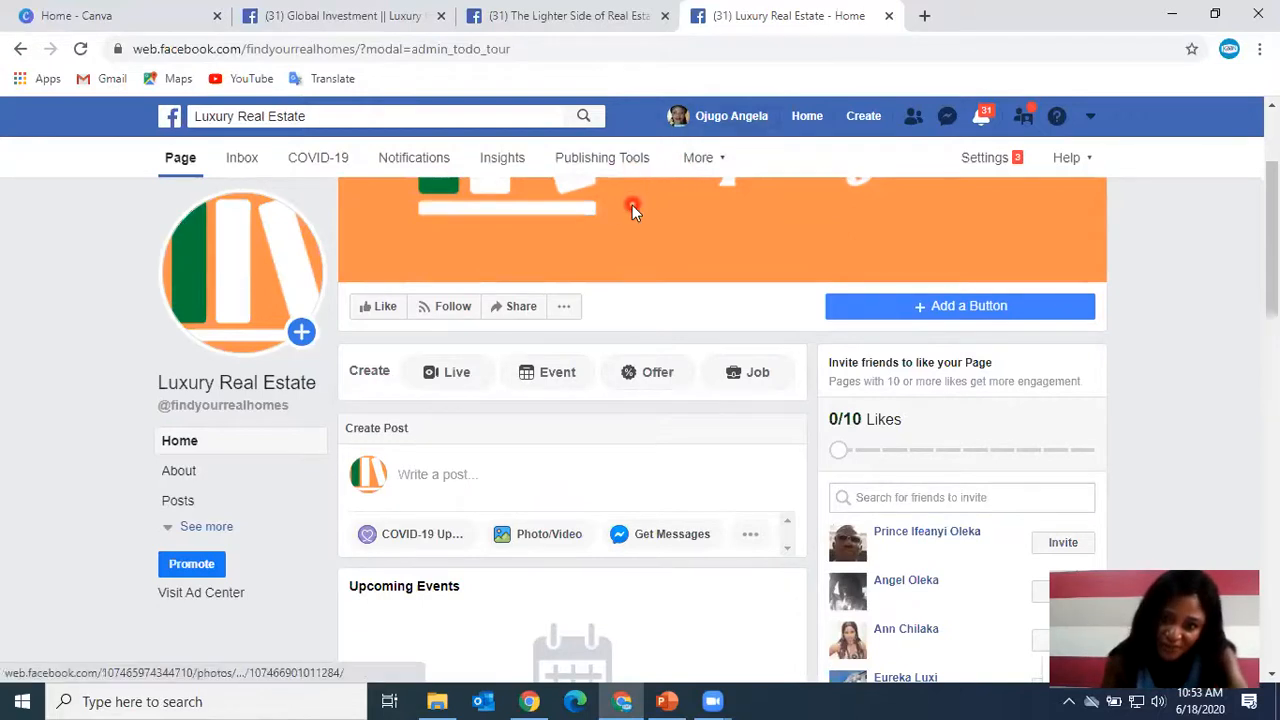
scroll(632, 200, "up", 2)
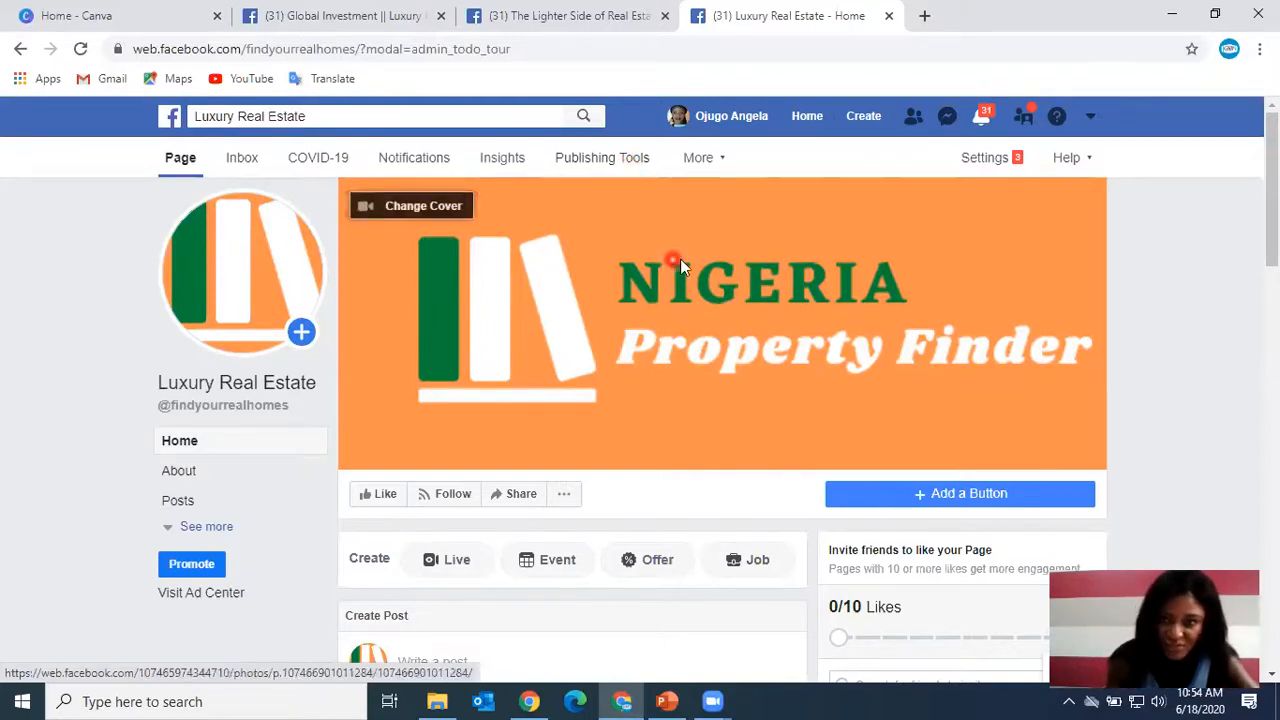
scroll(757, 235, "down", 2)
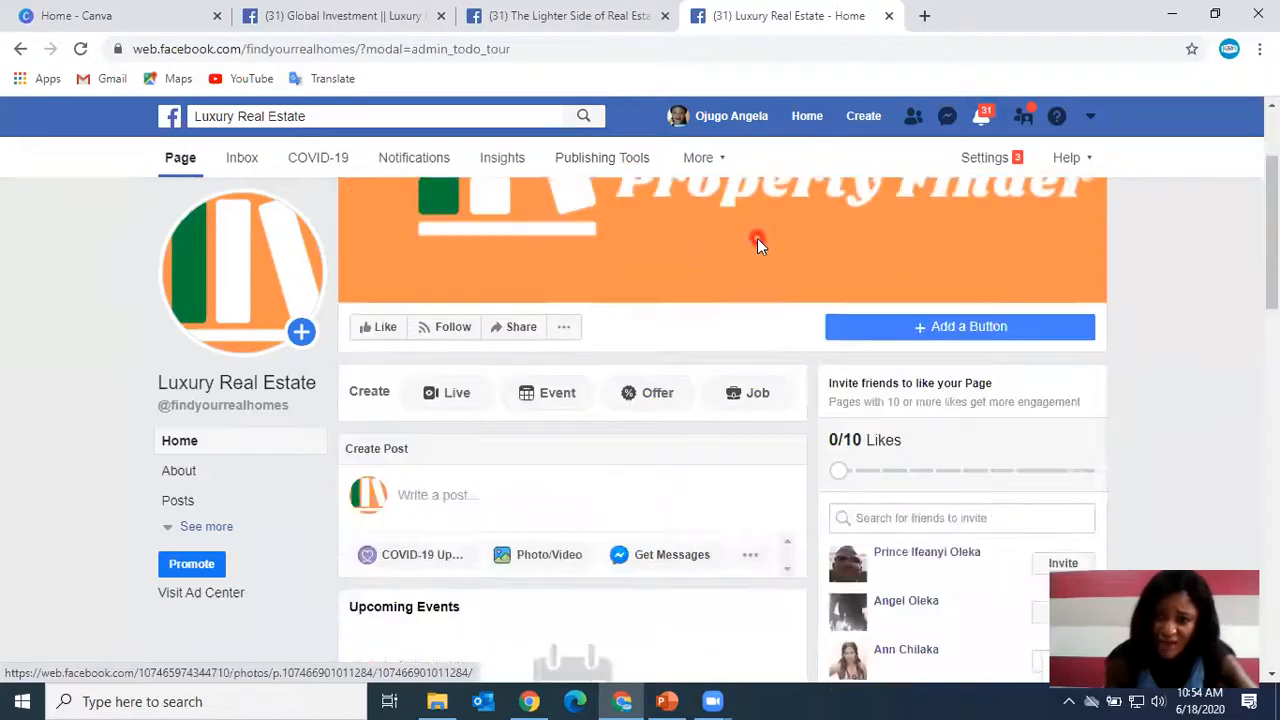
scroll(740, 243, "up", 1)
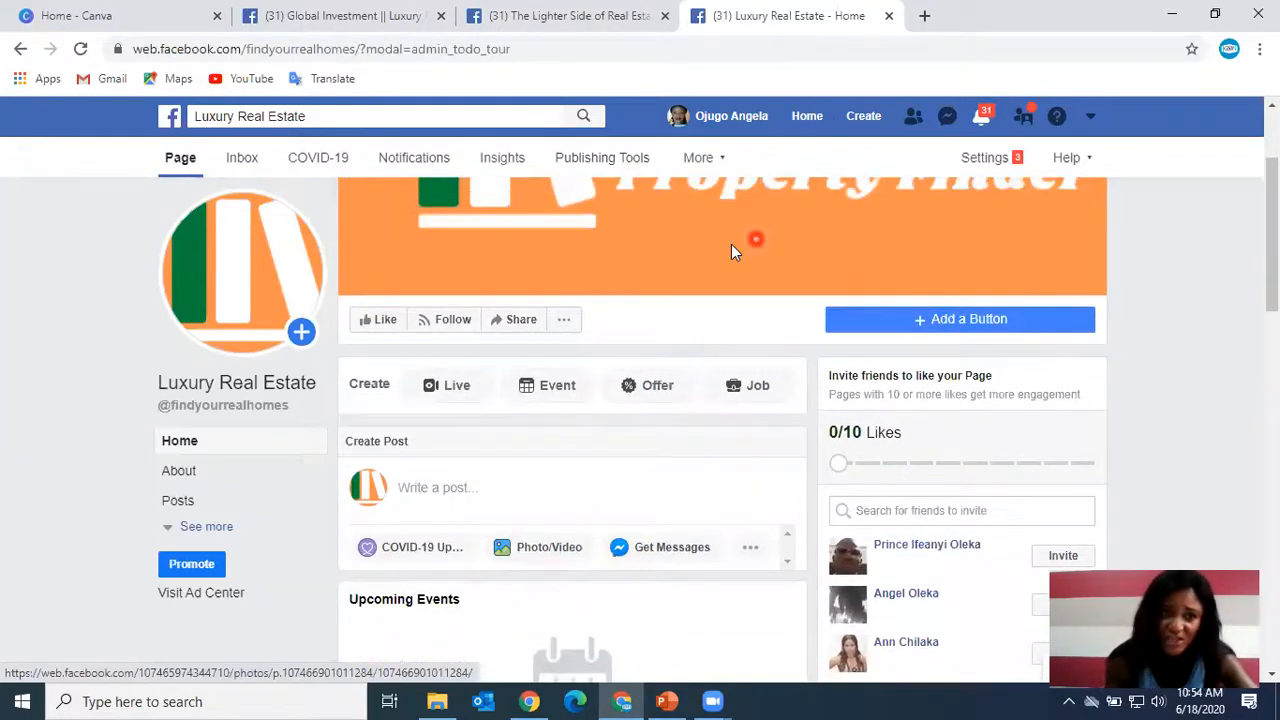
Switch to the Canva tab and browse its home page.
left_click(108, 16)
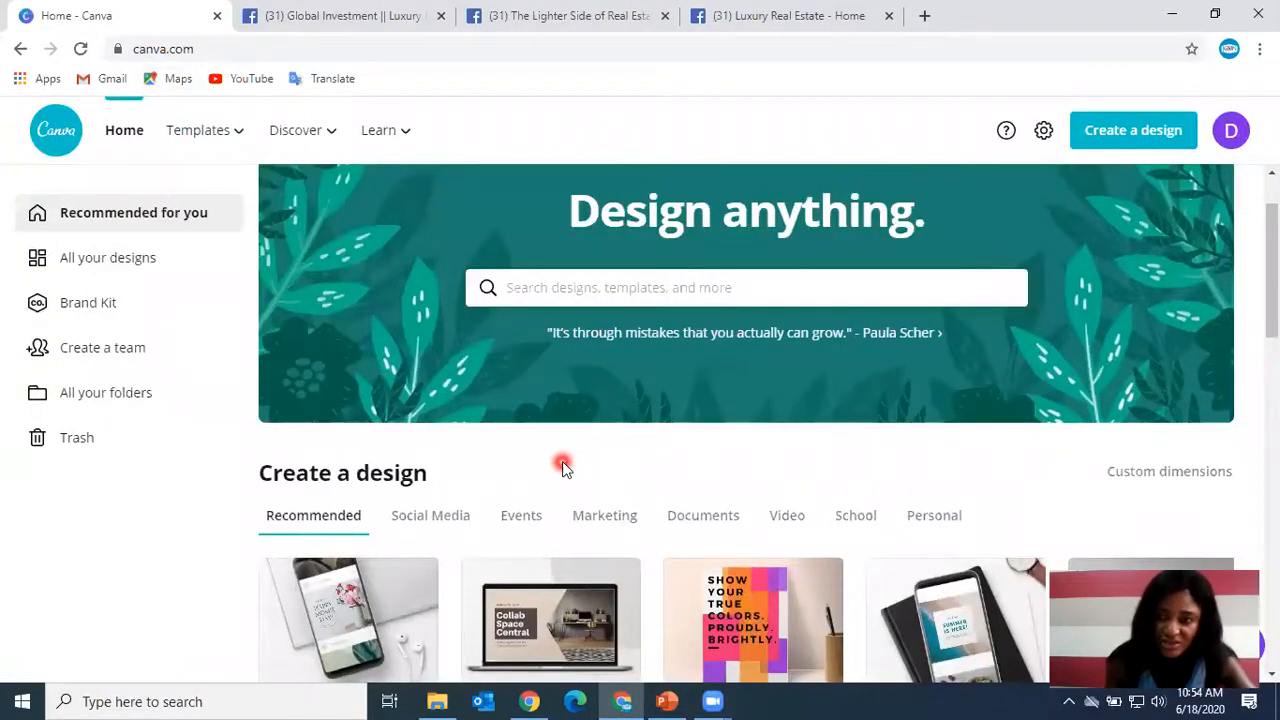
scroll(557, 468, "down", 2)
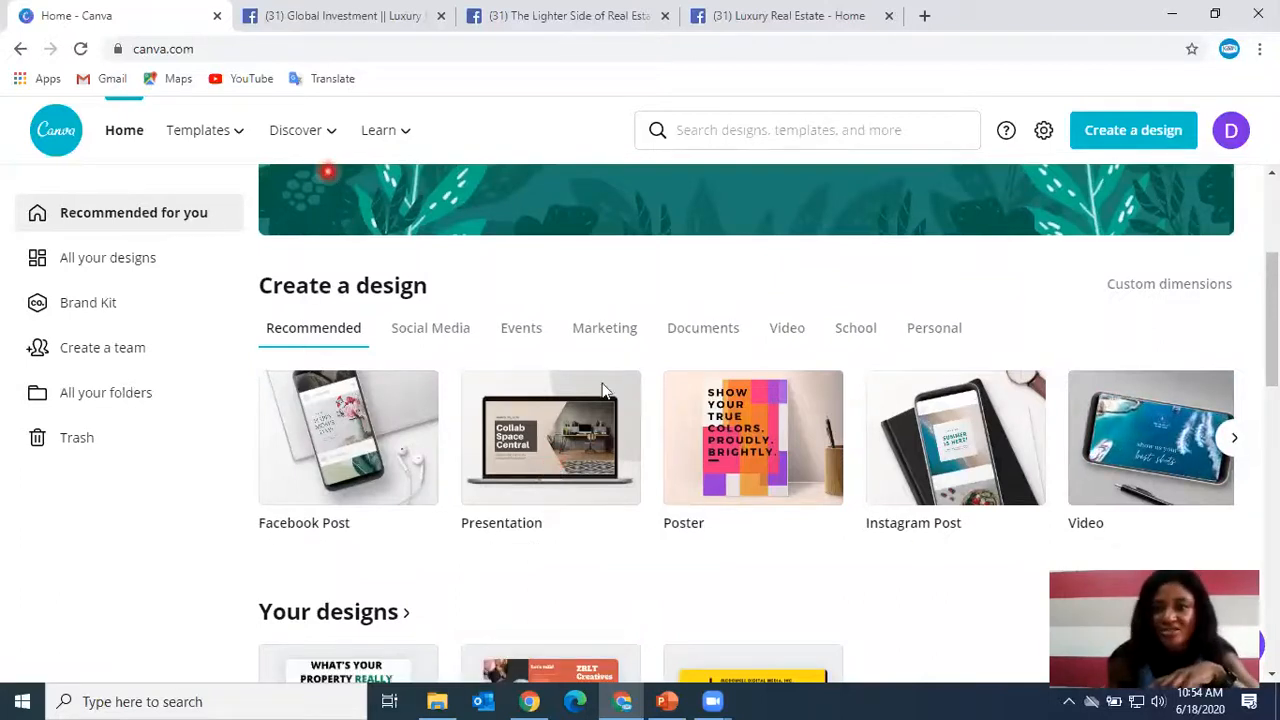
scroll(620, 470, "up", 1)
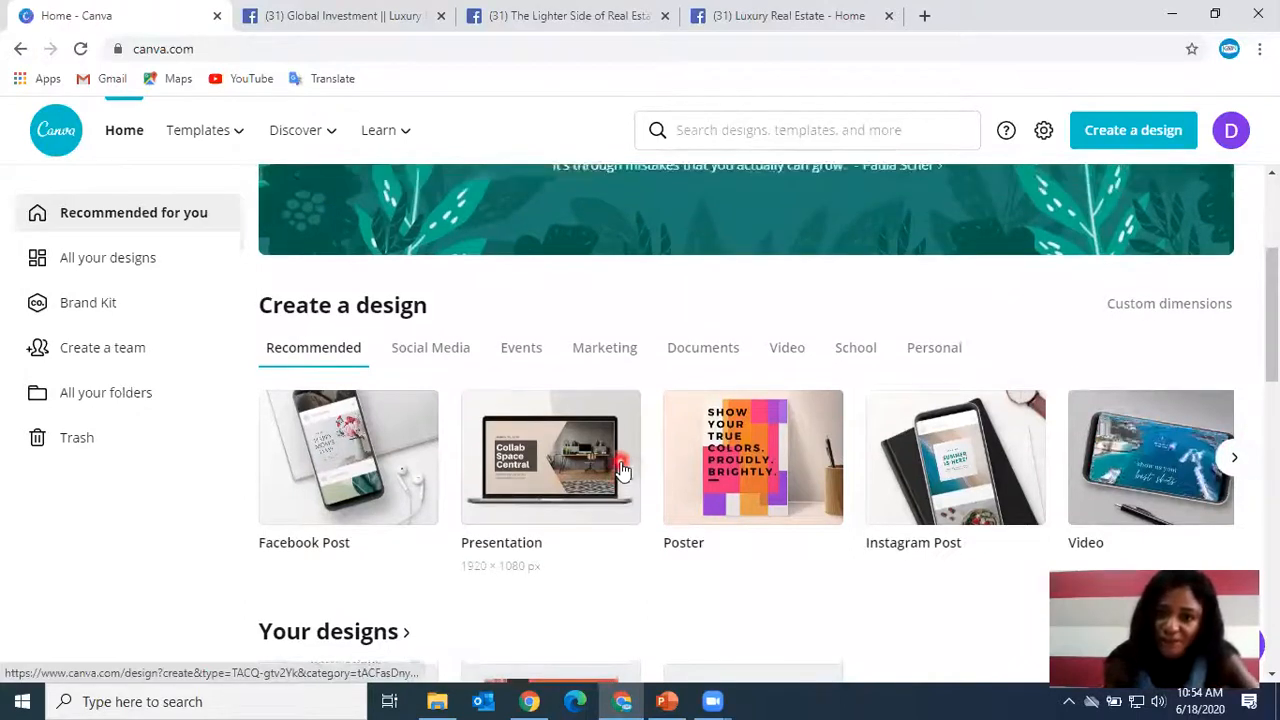
scroll(620, 465, "up", 3)
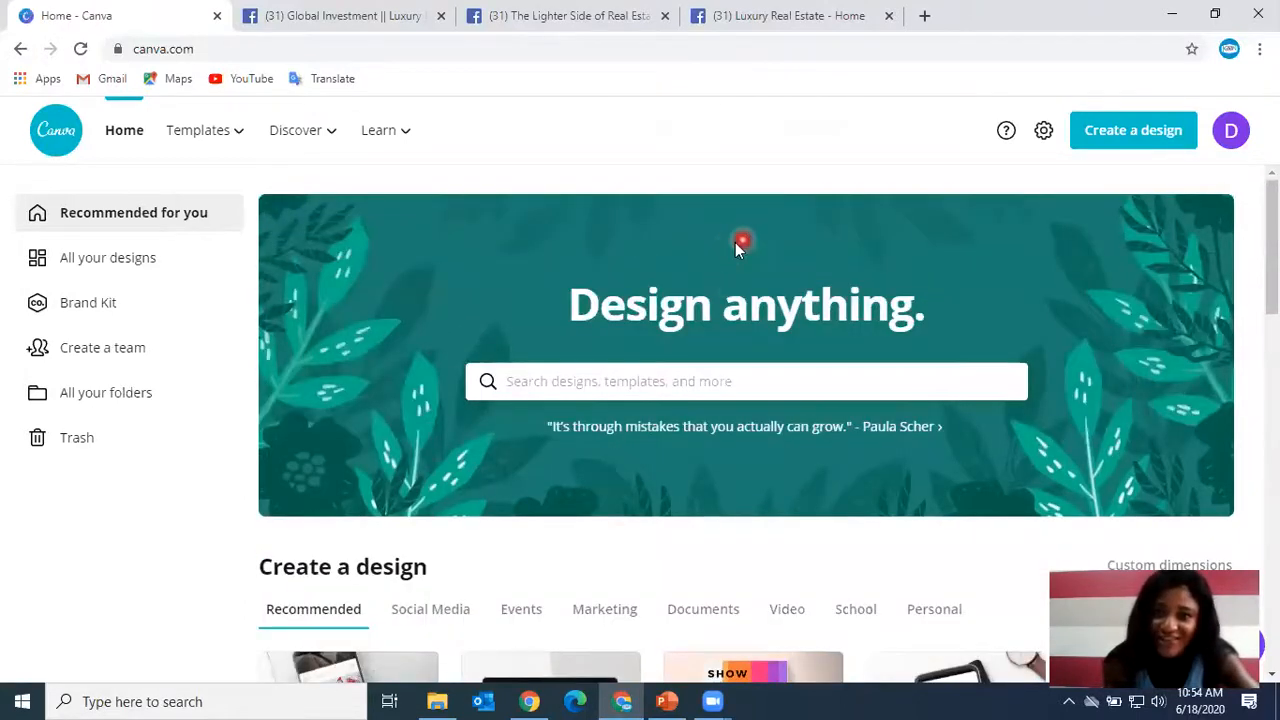